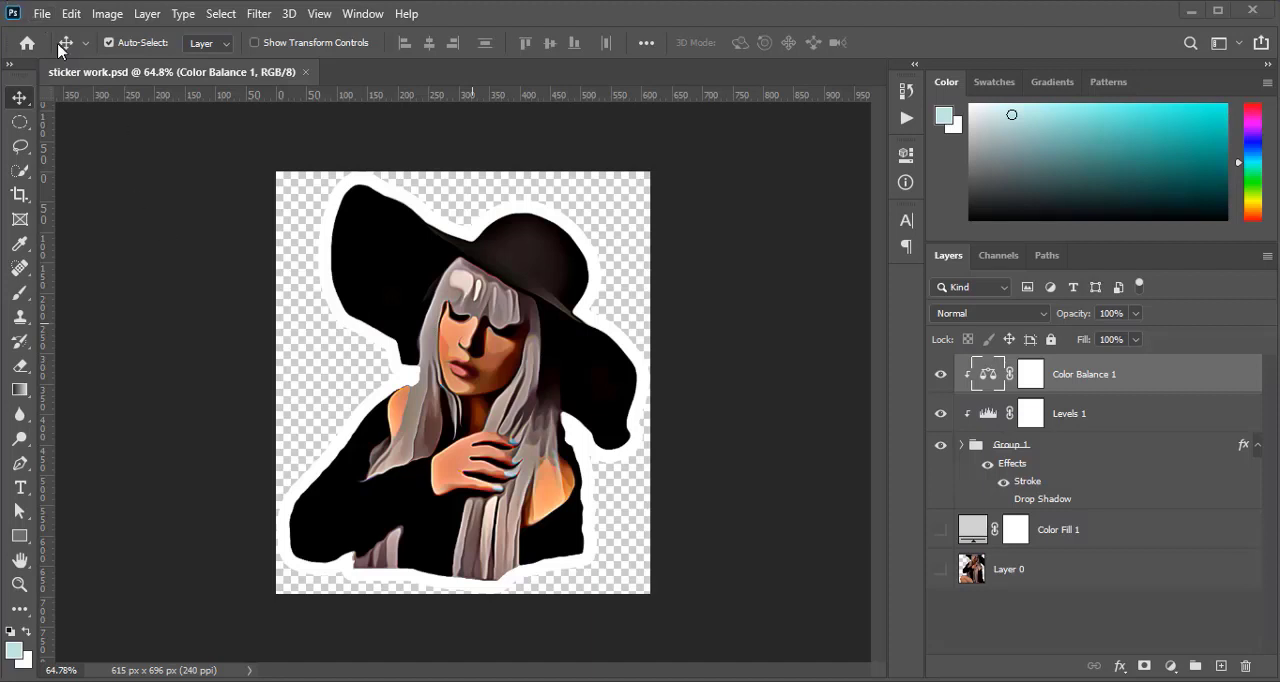
Open the photo modern_witch_iii_by_tanit_isis_stock_d79umfg-fullview from New Volume (D:)
click(42, 15)
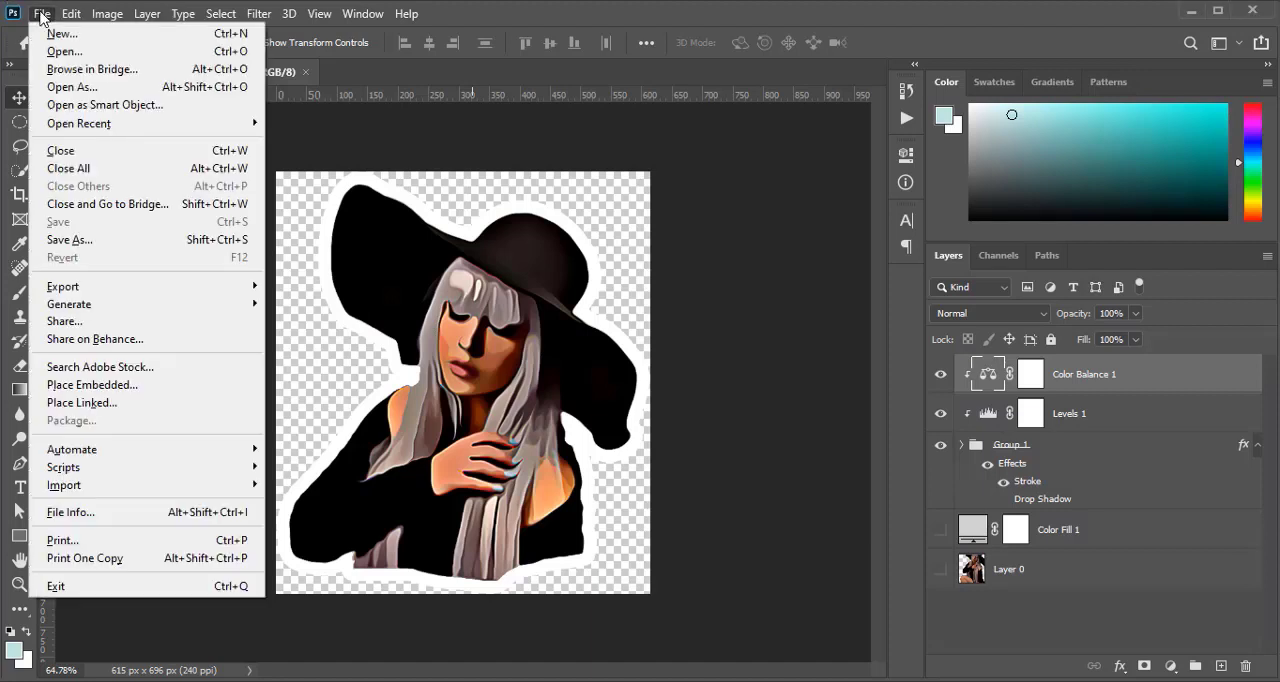
click(97, 58)
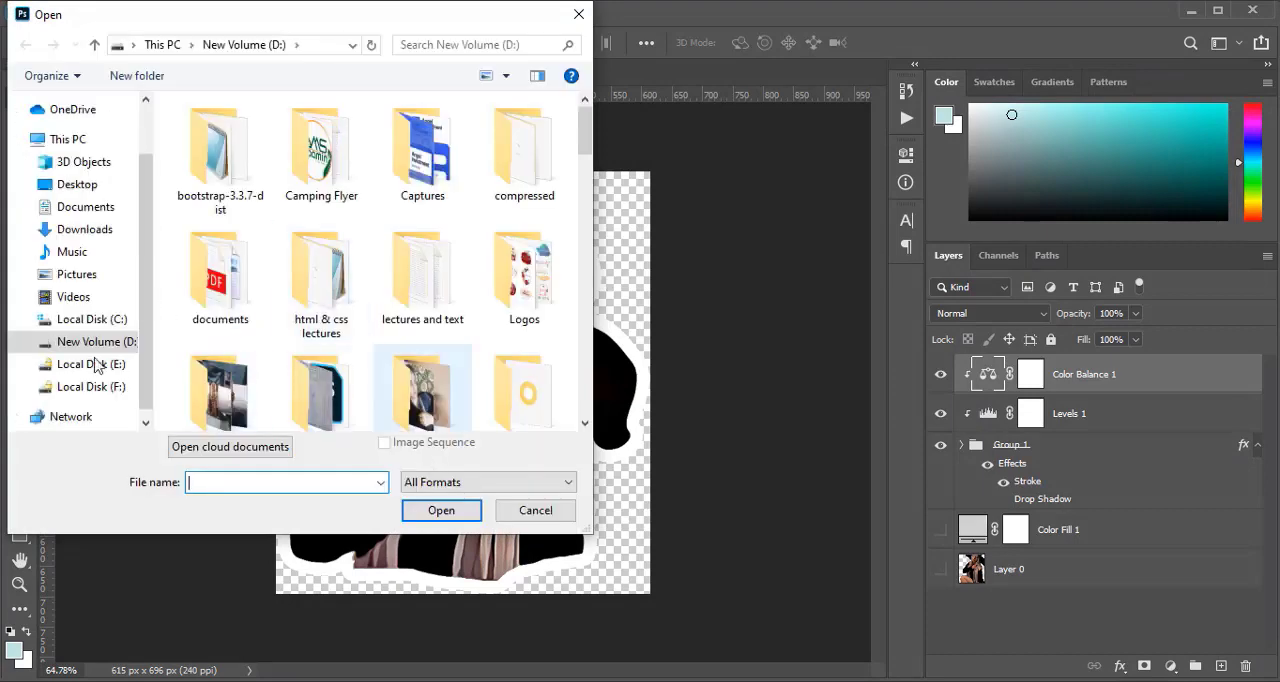
scroll(100, 375, down, 3)
scroll(297, 343, down, 4)
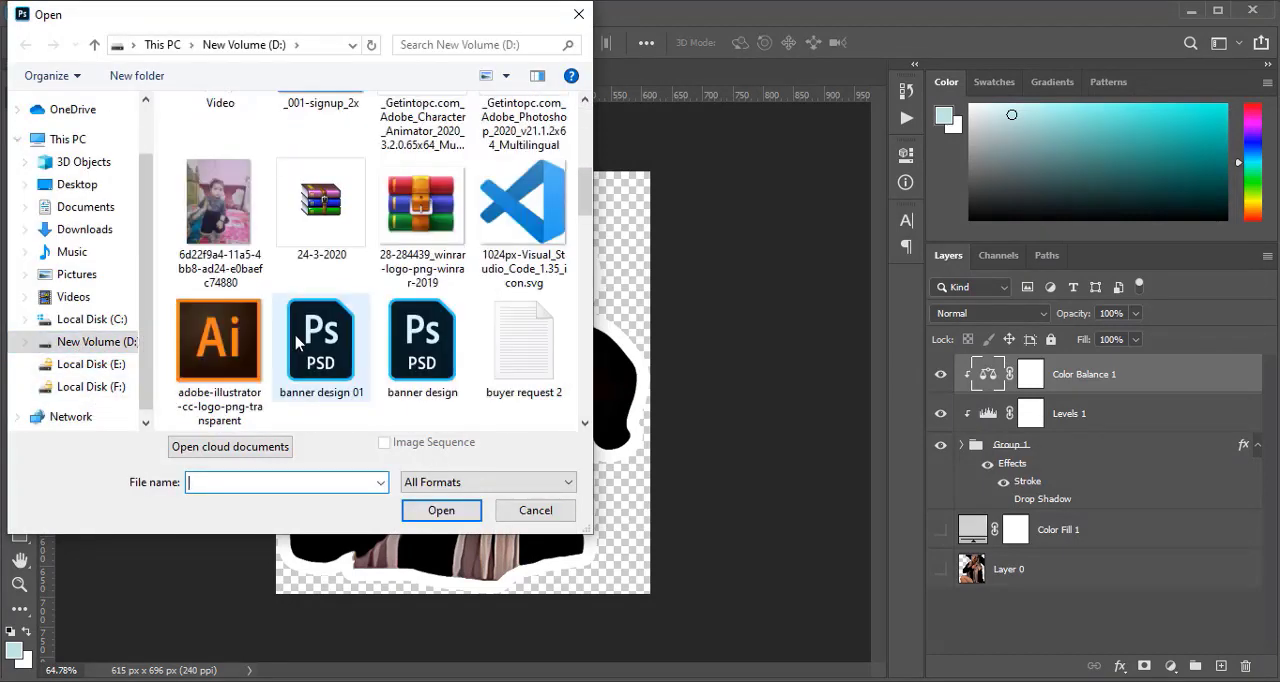
scroll(297, 343, down, 3)
scroll(297, 343, up, 3)
scroll(297, 343, down, 5)
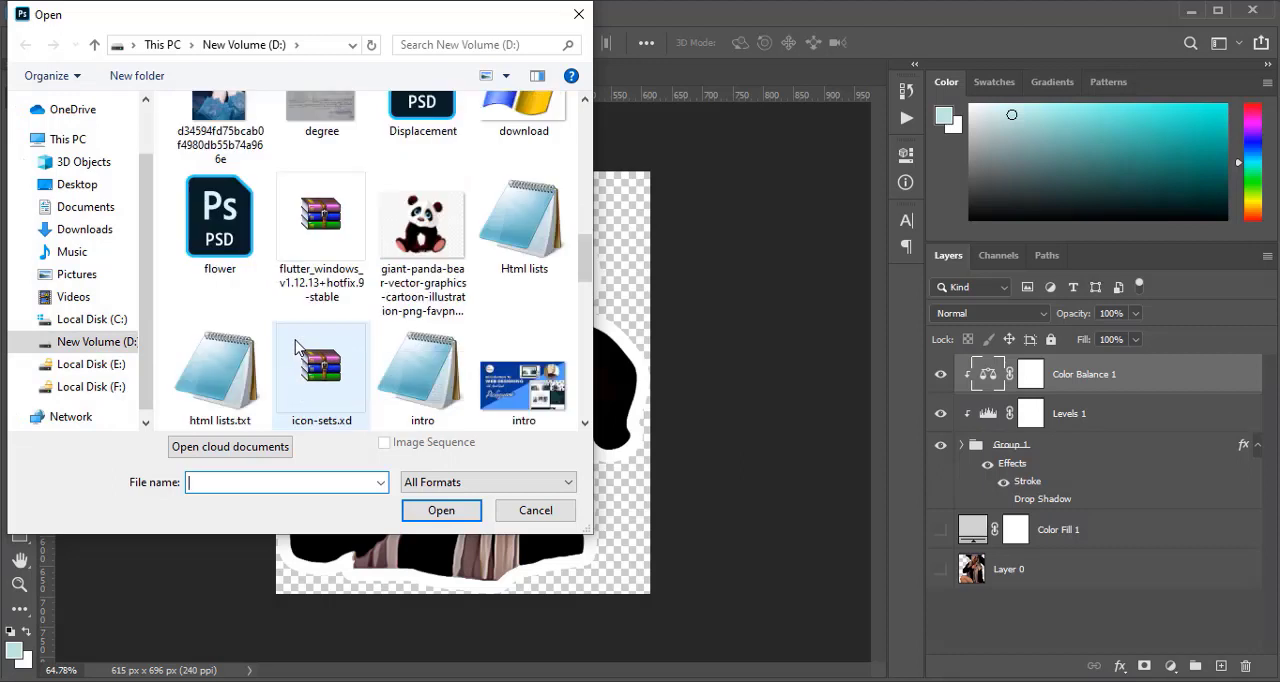
scroll(297, 345, down, 3)
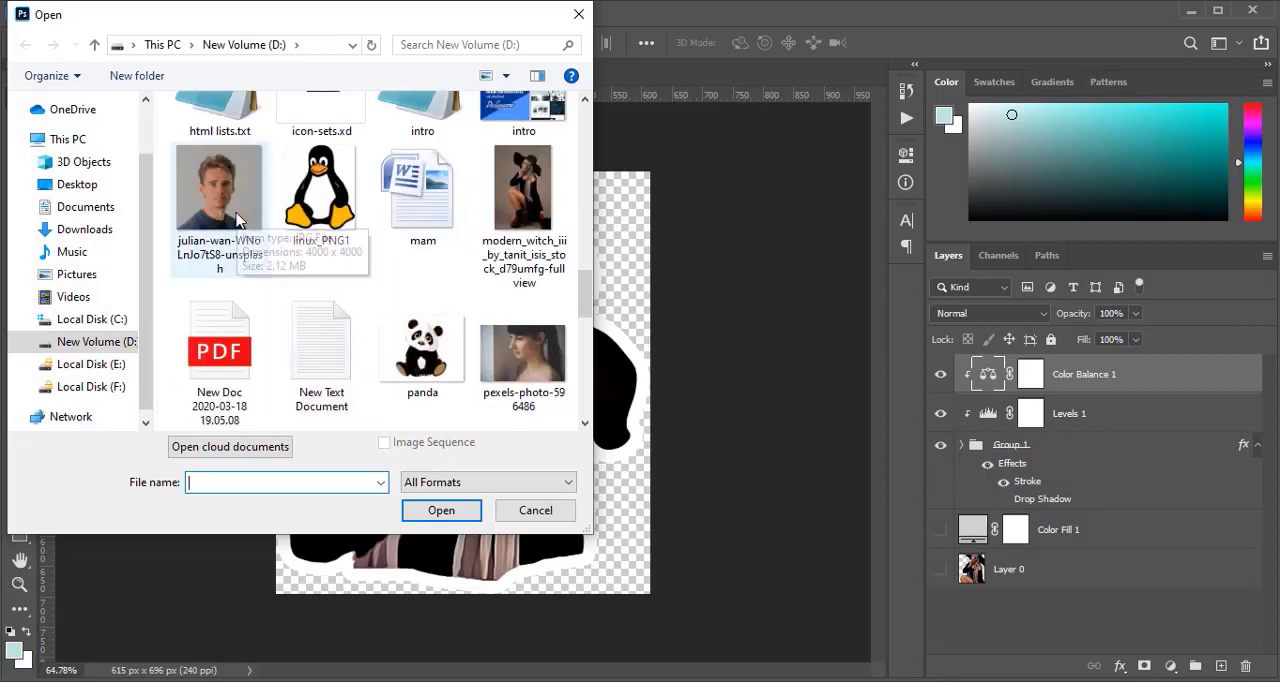
scroll(490, 370, down, 2)
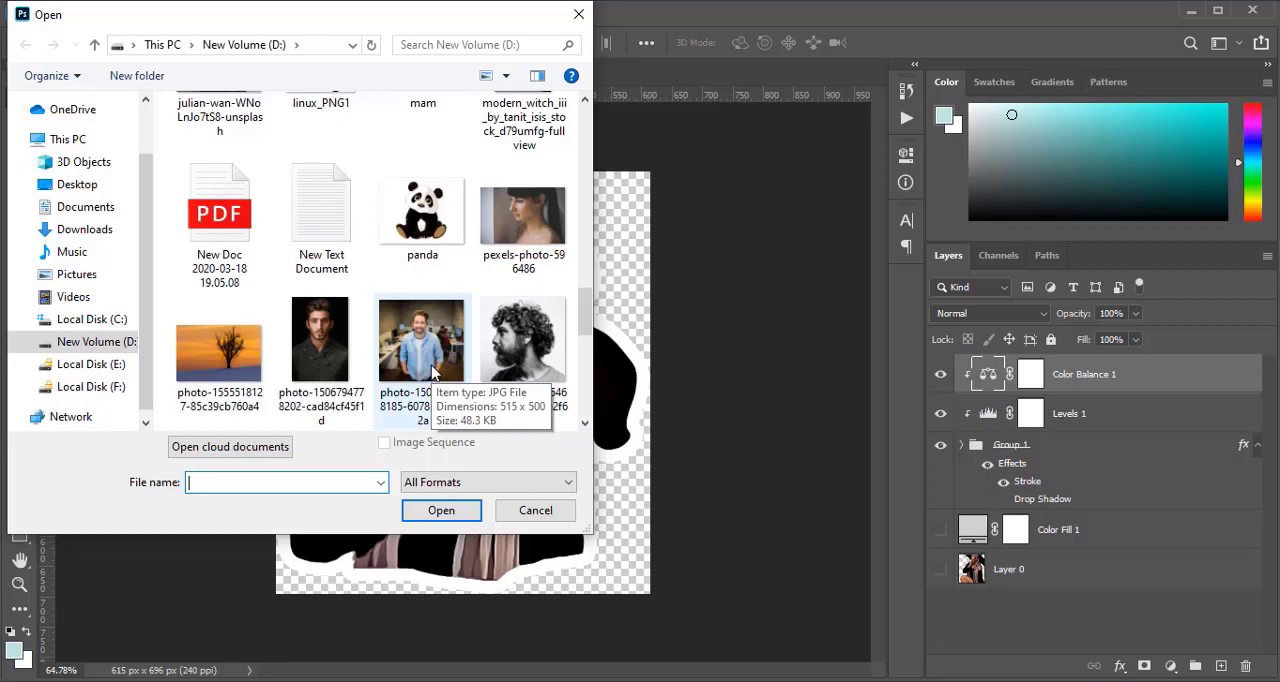
scroll(432, 372, down, 3)
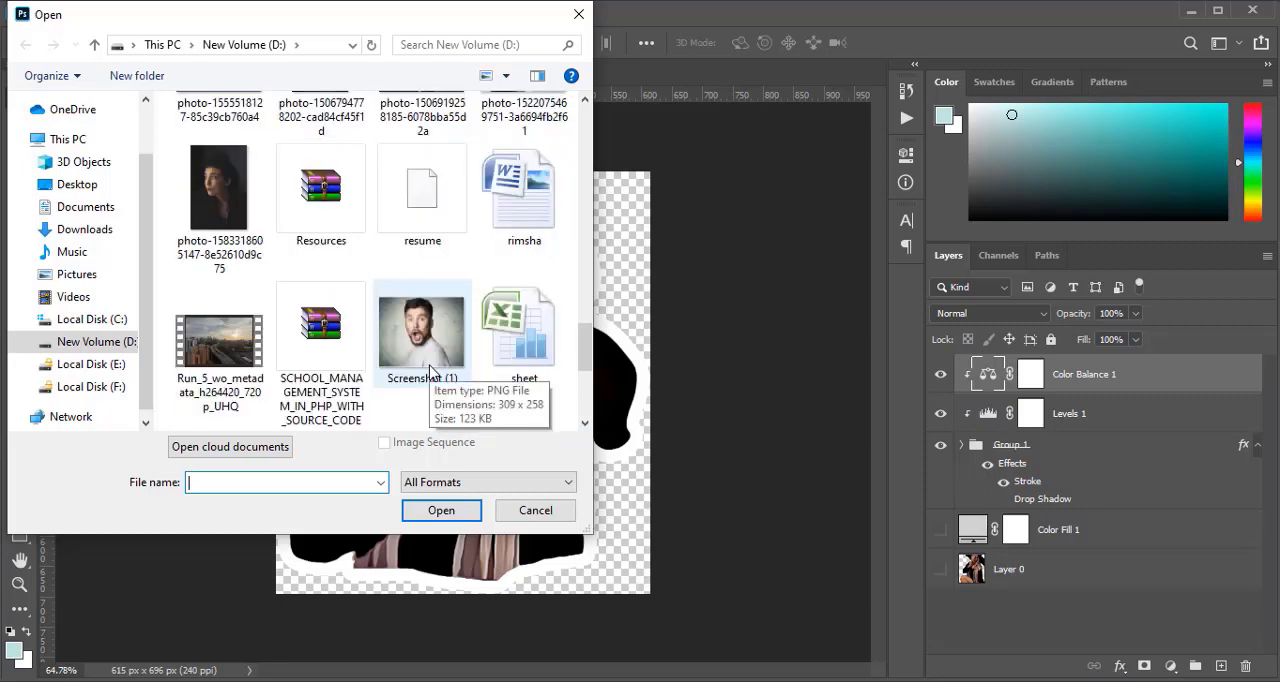
scroll(430, 370, down, 3)
scroll(410, 378, down, 2)
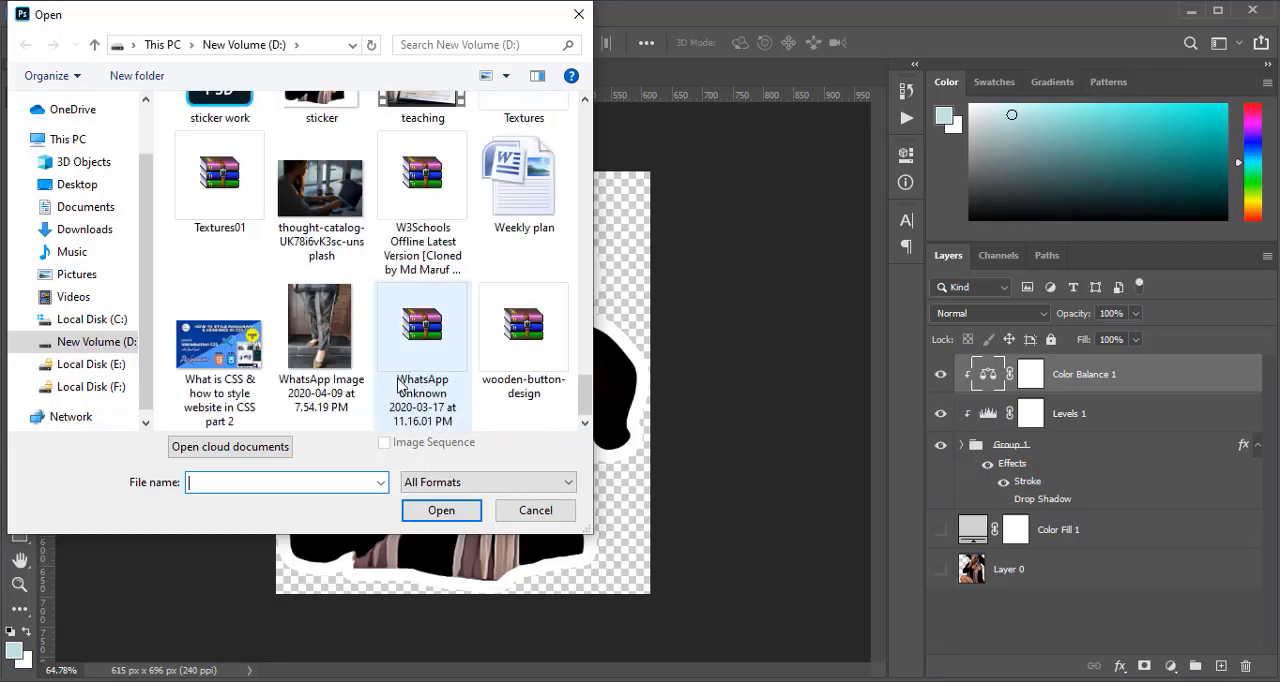
scroll(398, 380, up, 2)
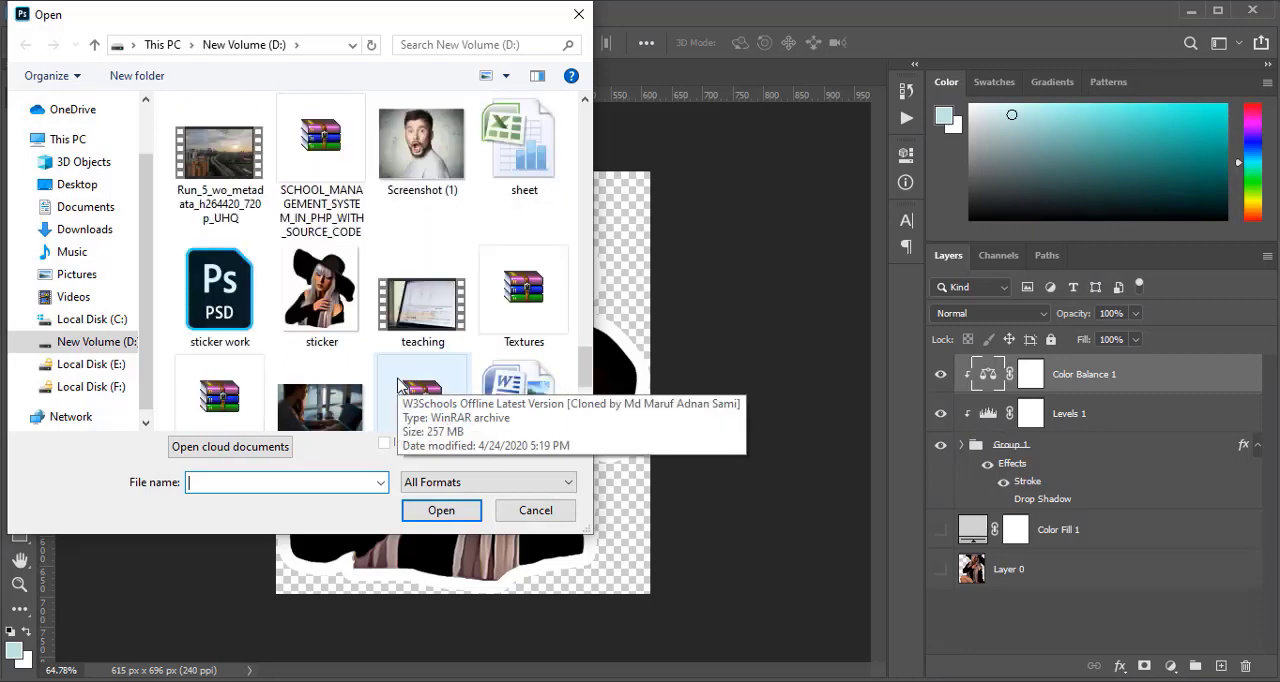
scroll(398, 383, up, 6)
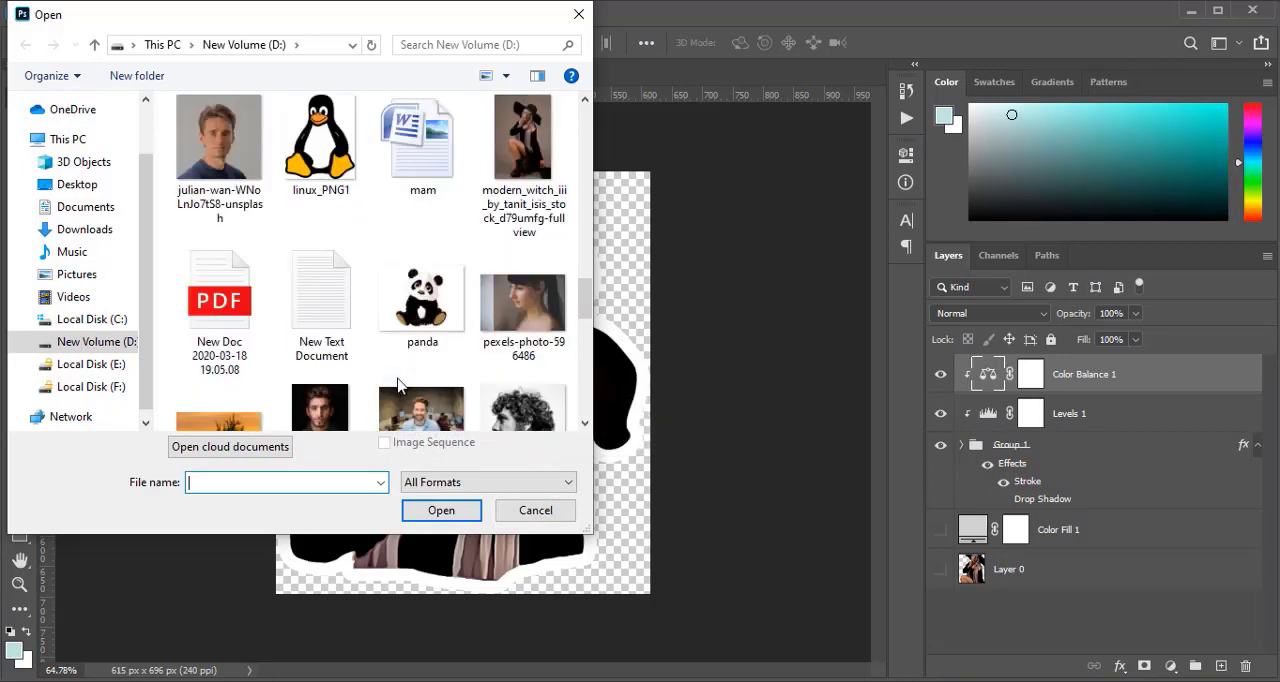
scroll(398, 383, up, 2)
click(522, 270)
click(445, 511)
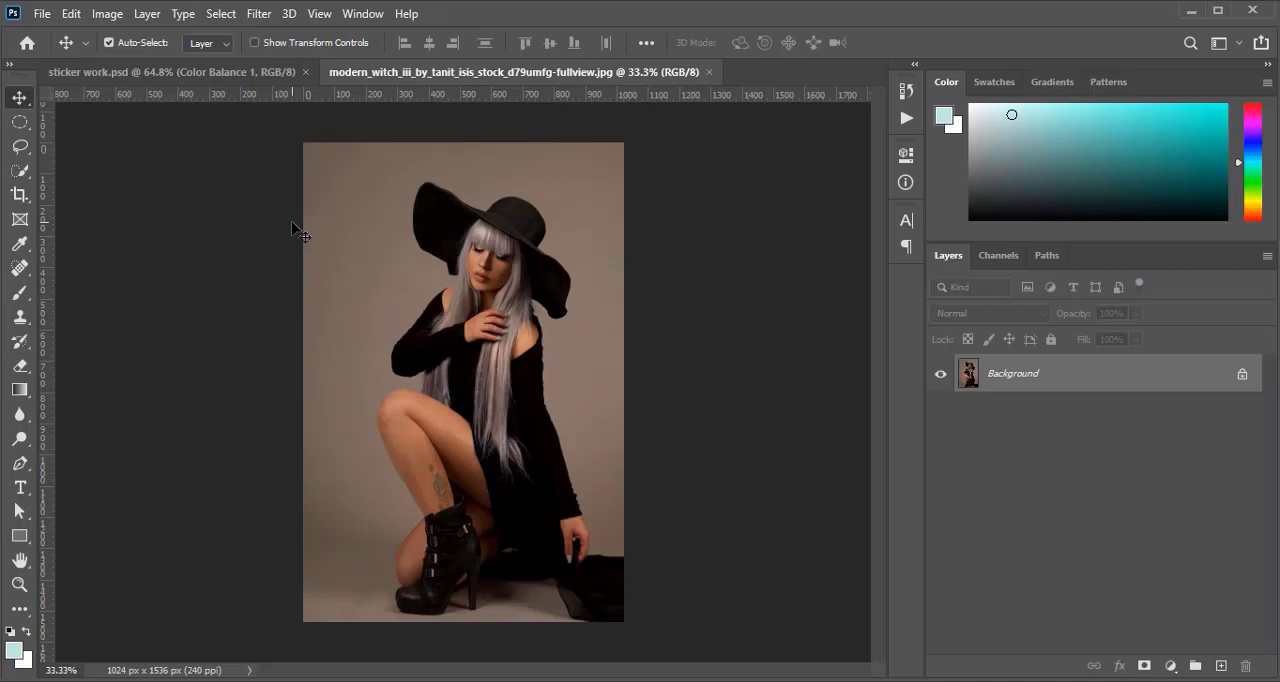
Start a new selection over the woman's face, dress and boot using the Quick Selection tool with an 80 px brush
key(w)
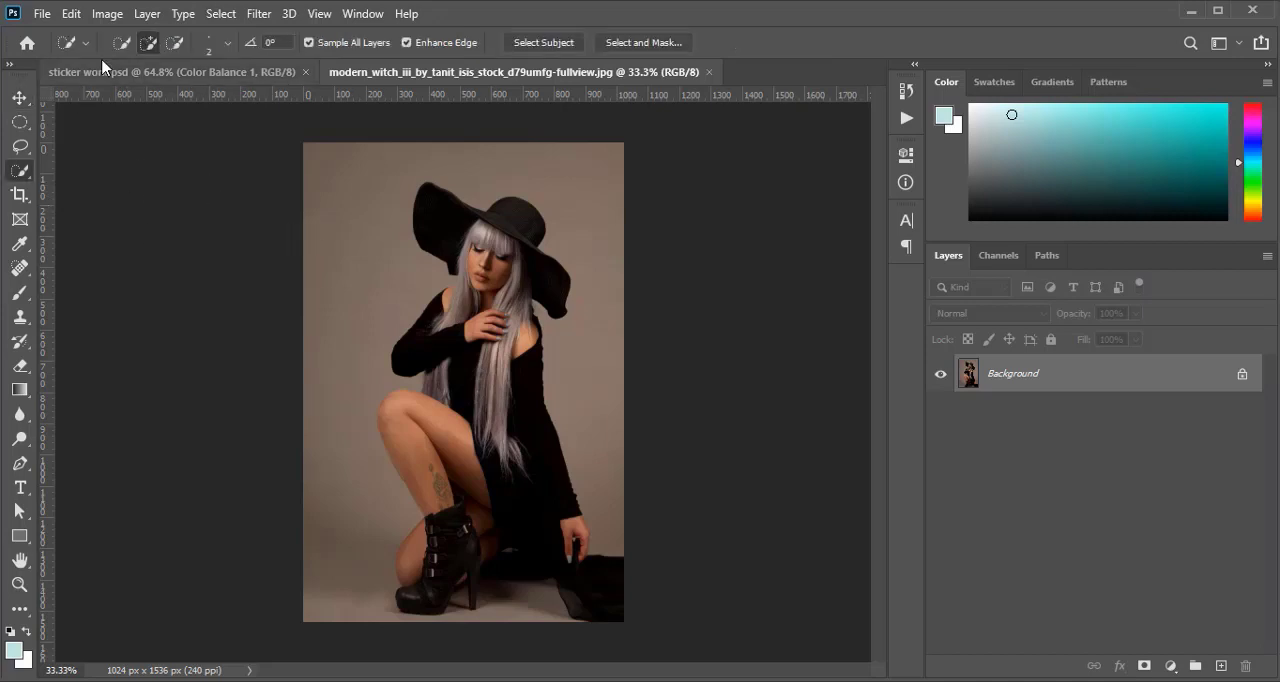
click(122, 43)
right_click(19, 170)
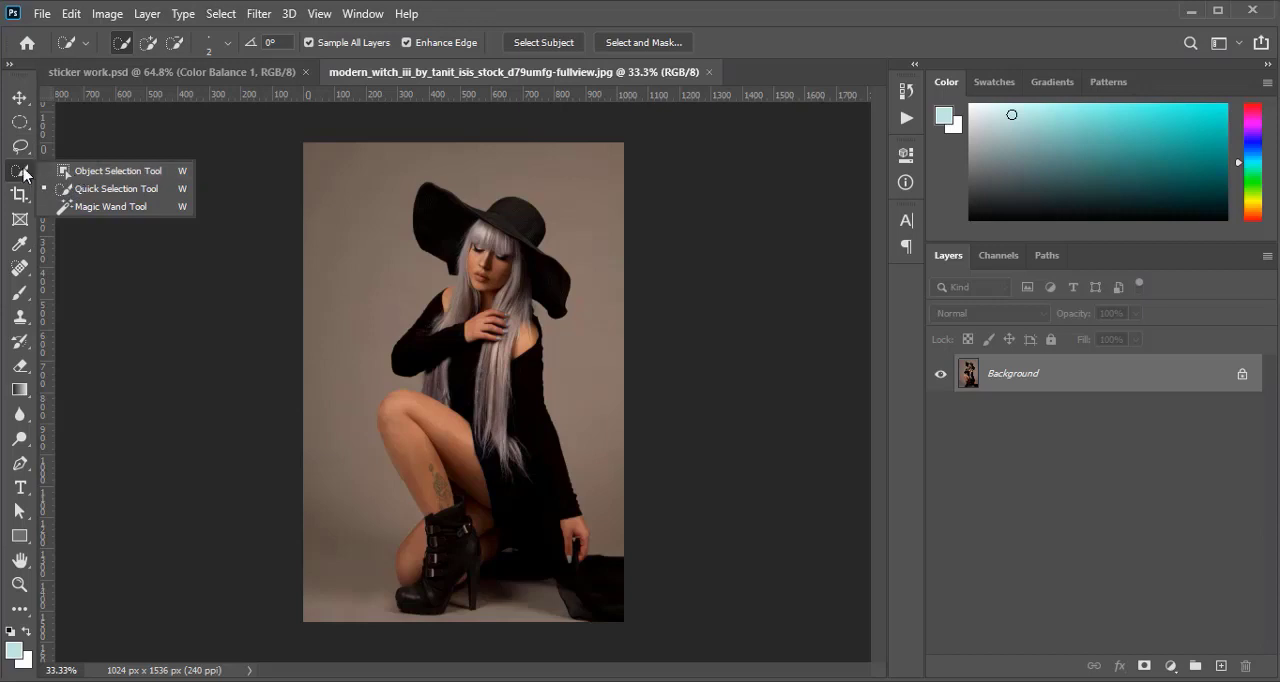
click(86, 197)
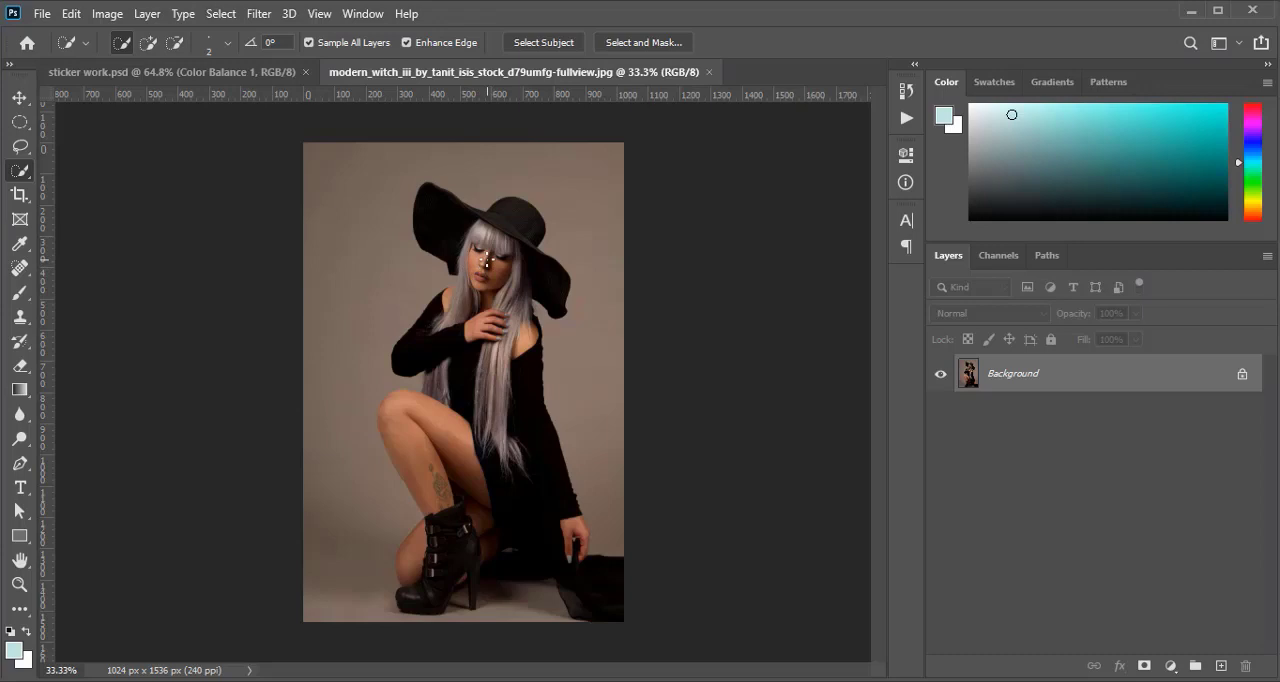
key(bracketright)
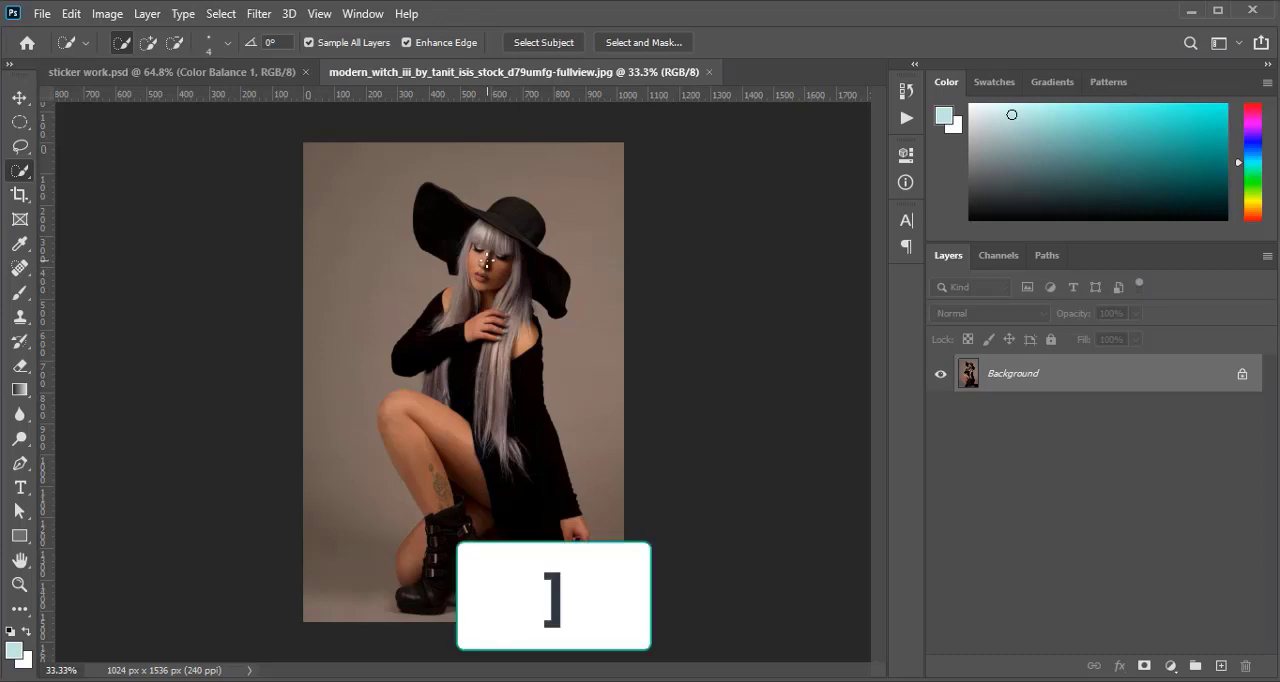
key(bracketright)
key(bracketright)
key(bracketright)
key(bracketright)
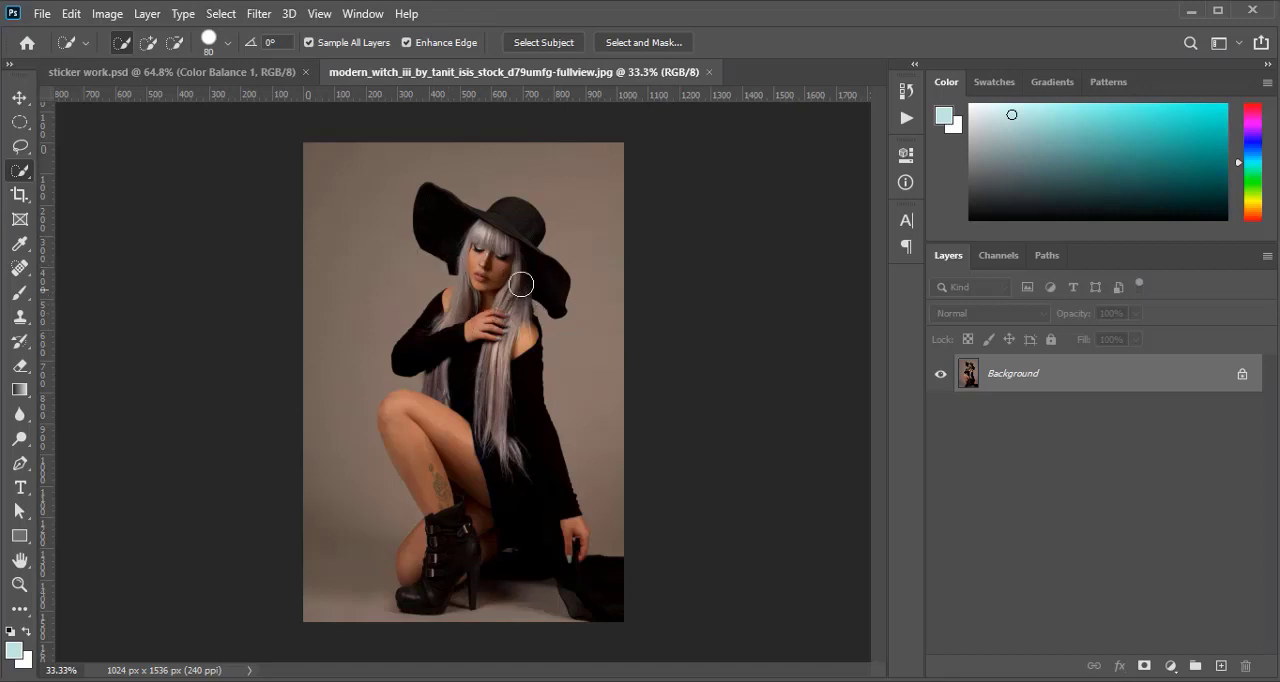
mouse_move(490, 266)
mouse_down()
mouse_move(479, 309)
mouse_move(485, 452)
mouse_move(450, 566)
mouse_up()
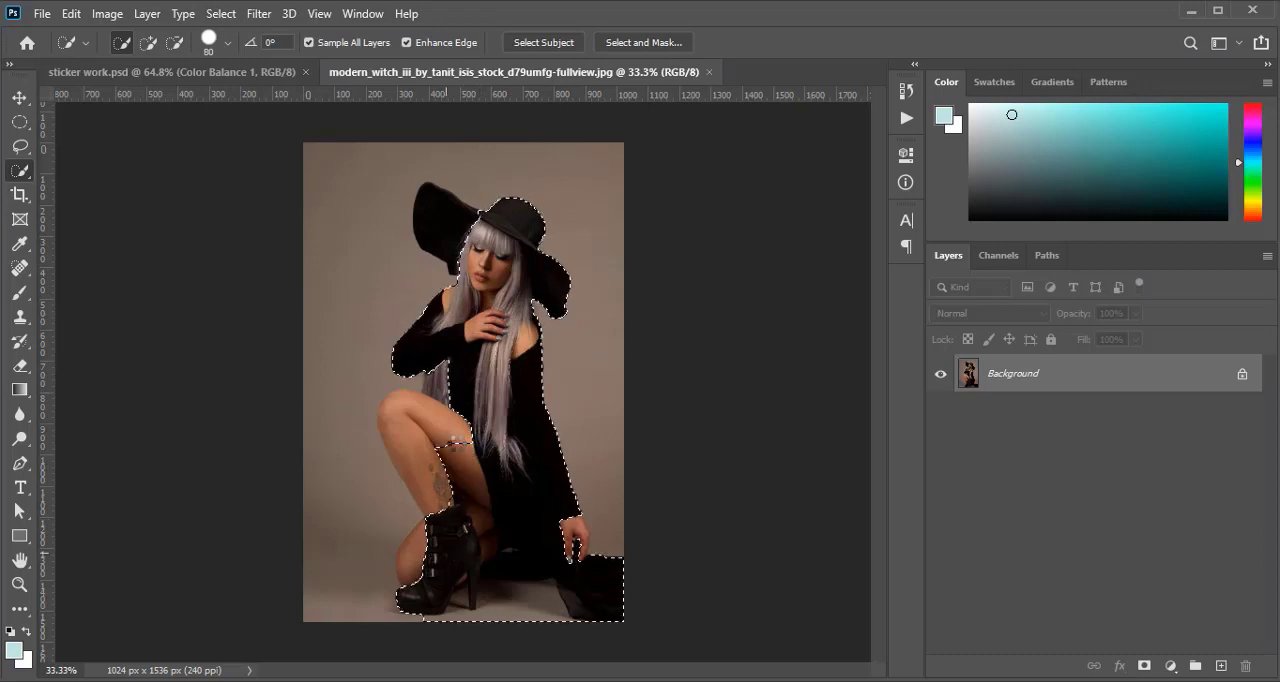
Add the woman's bare legs, the remaining hat brim, the hair below her elbow and her lowered hand to the selection
drag(466, 446, 414, 429)
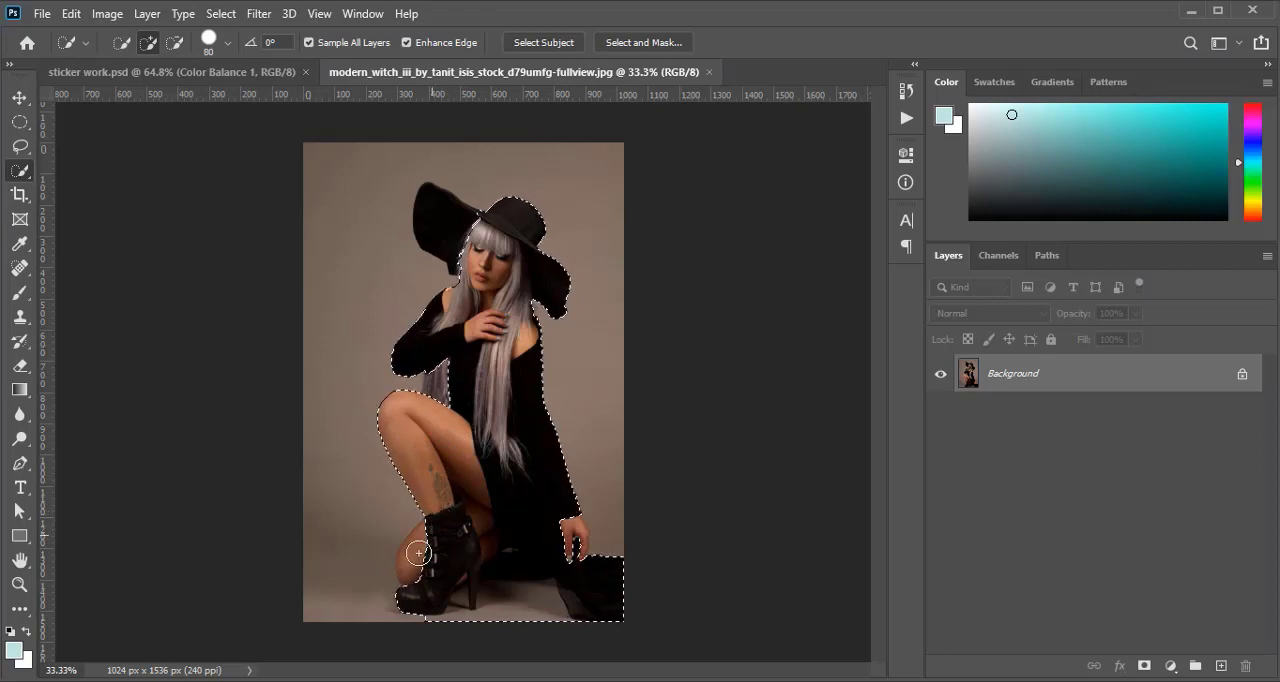
drag(418, 551, 421, 556)
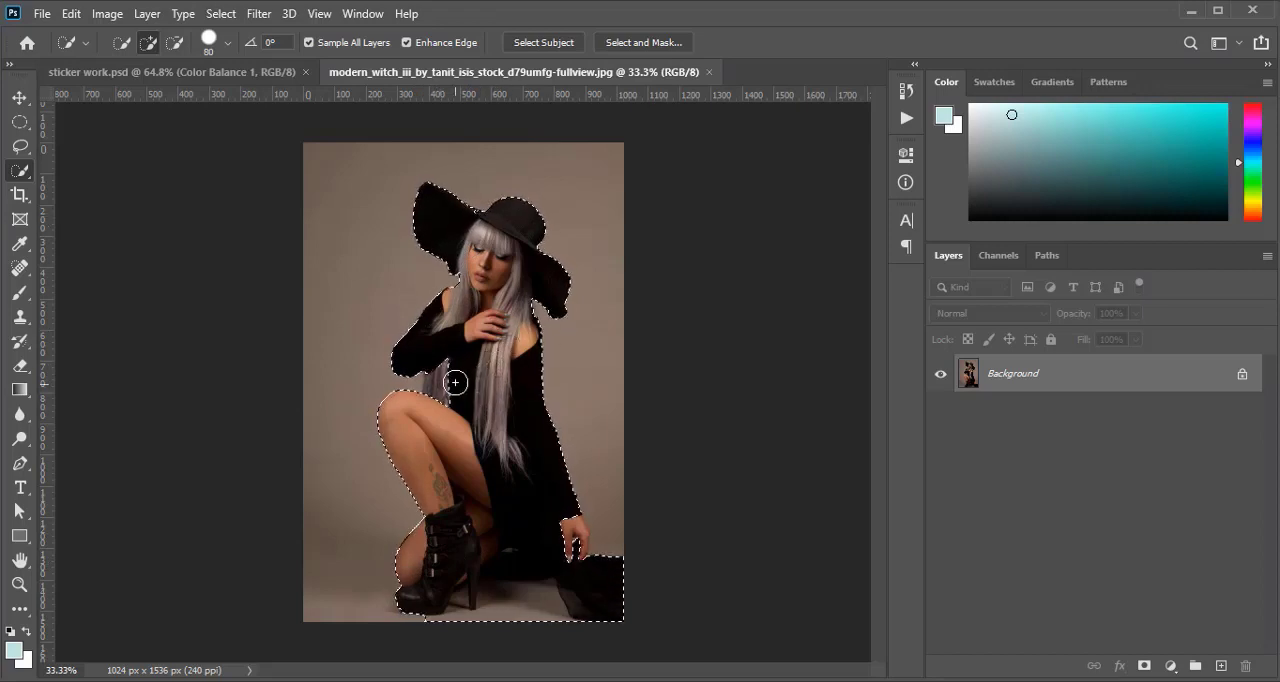
drag(454, 382, 452, 402)
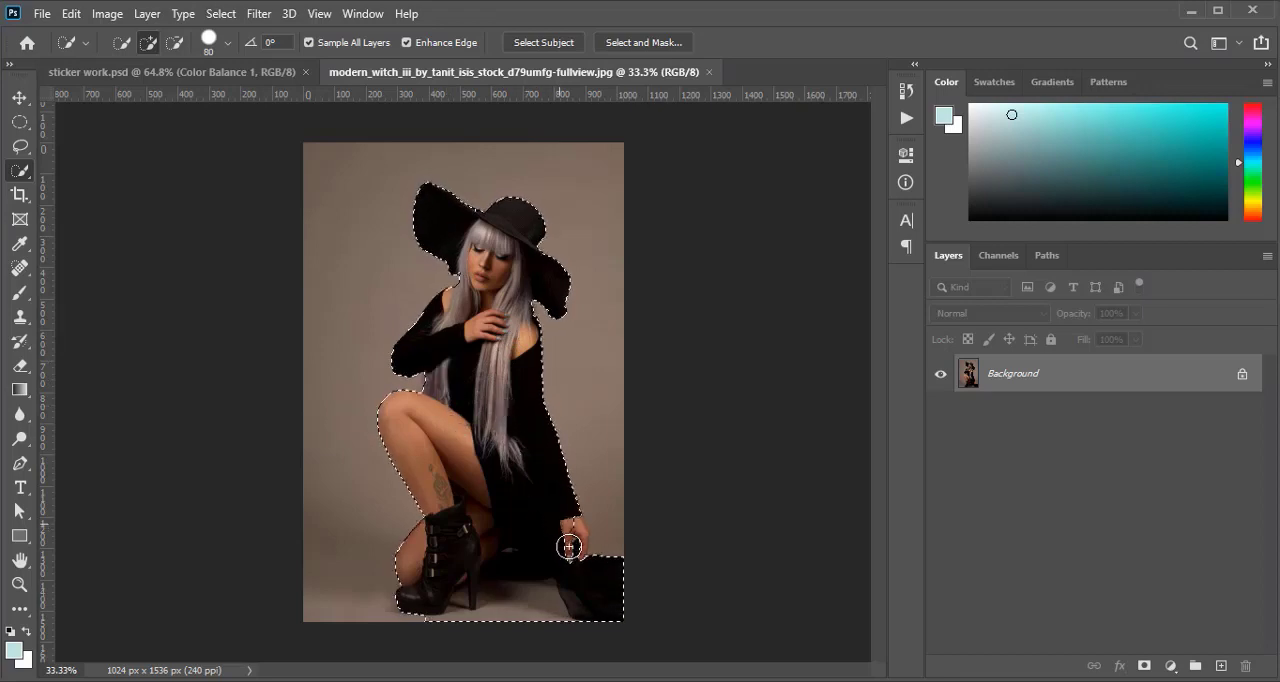
drag(568, 532, 573, 545)
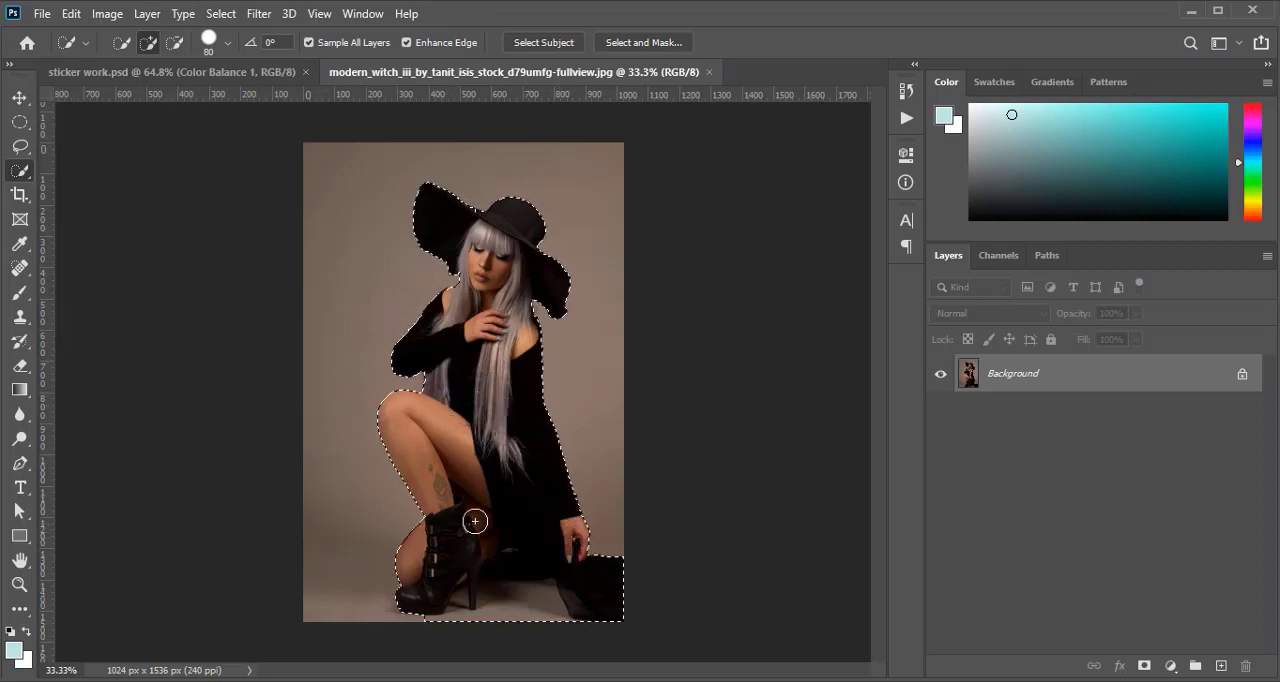
Subtract the floor beneath the dress and around the boot heel from the selection with a 20 px brush
scroll(463, 608, up, 6)
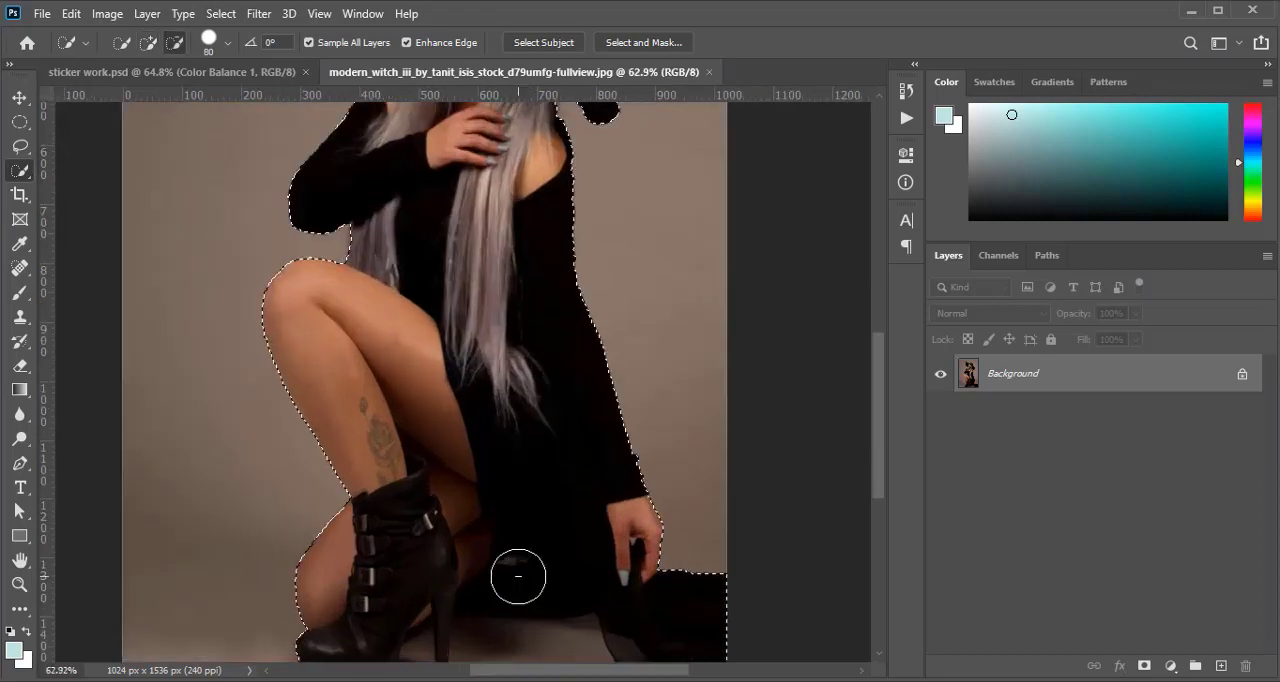
drag(526, 543, 543, 309)
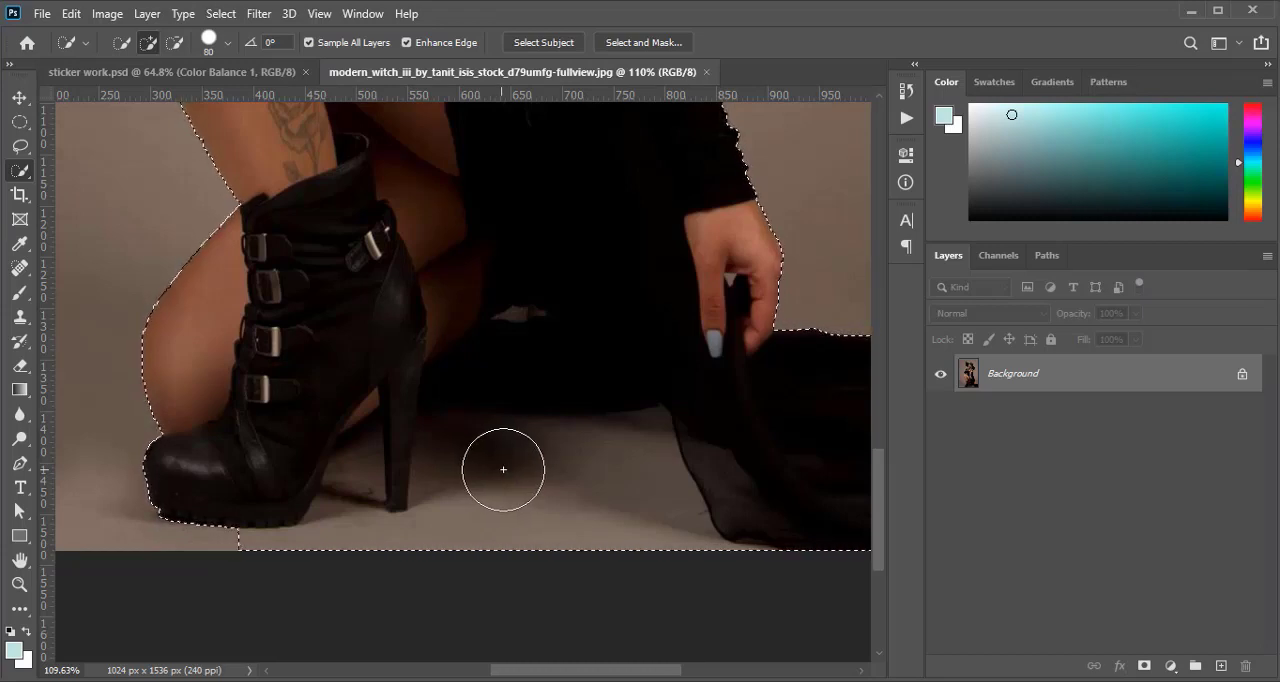
key(bracketleft)
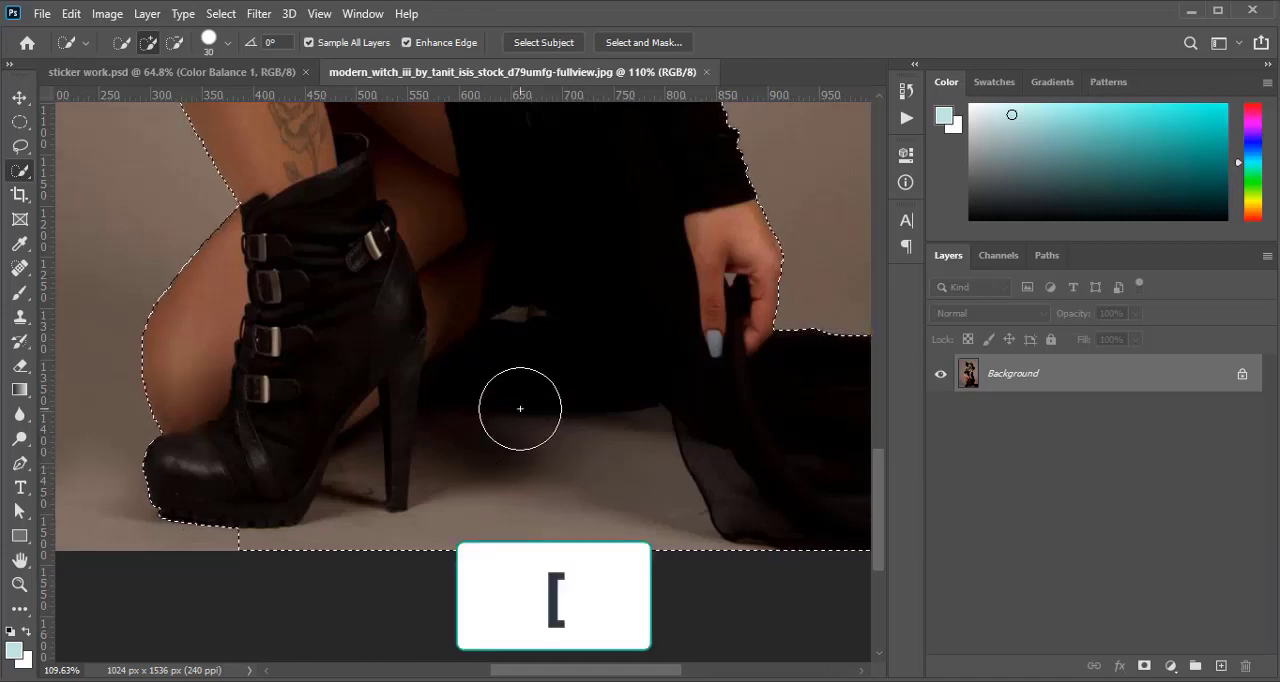
key(bracketleft)
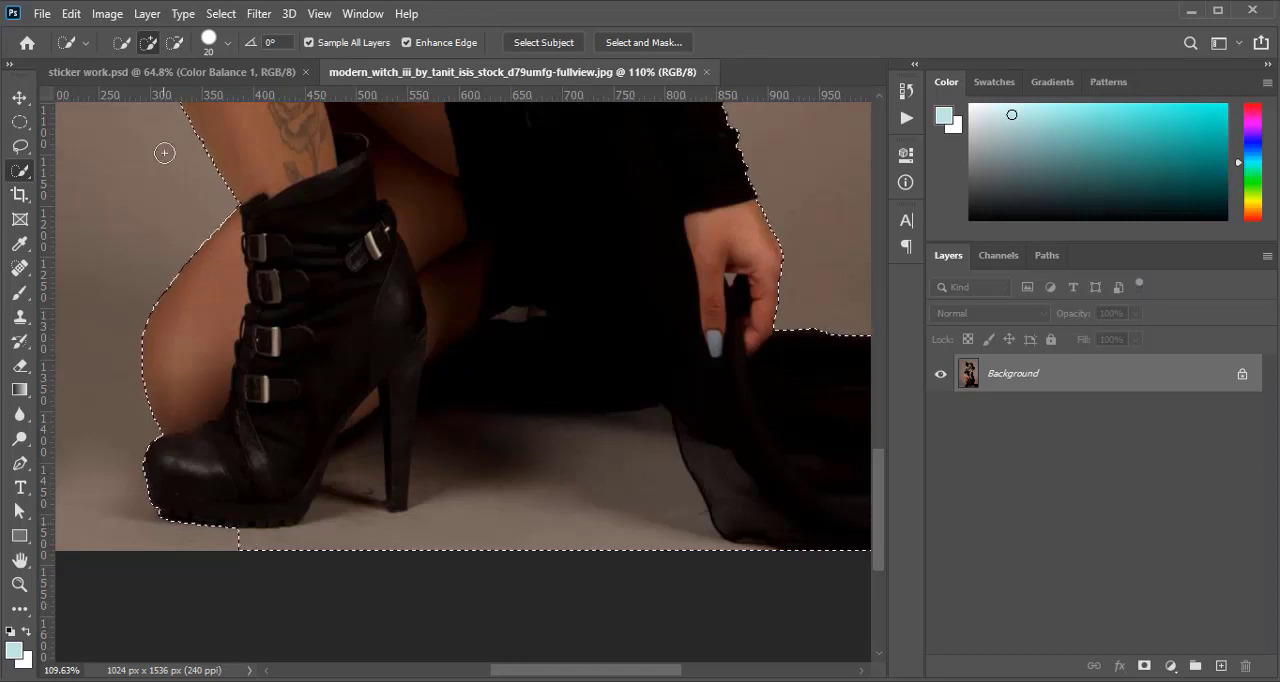
click(176, 43)
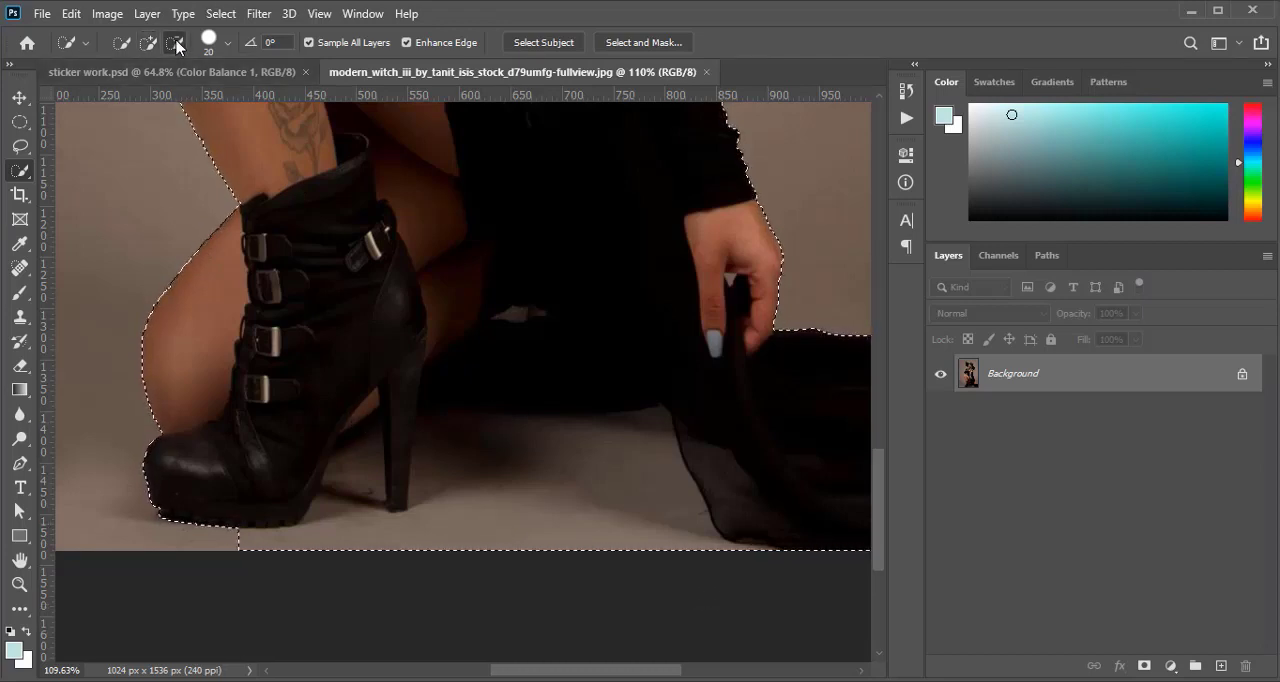
drag(449, 547, 482, 476)
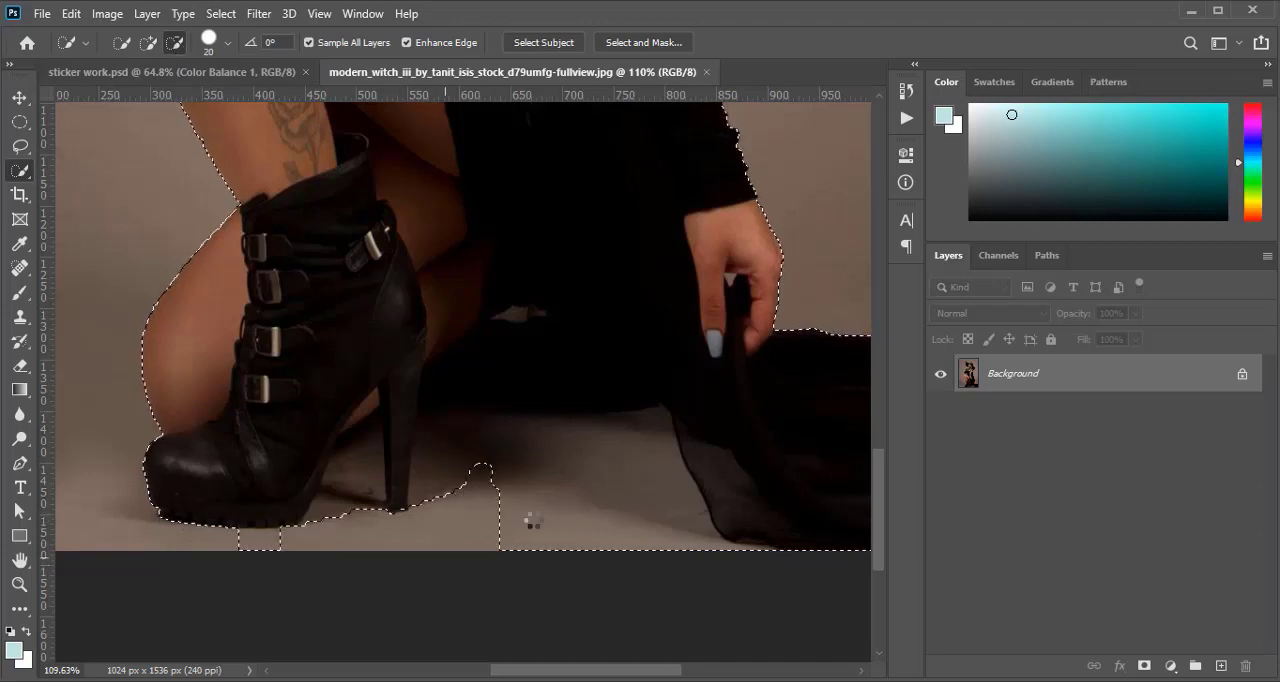
drag(551, 522, 555, 460)
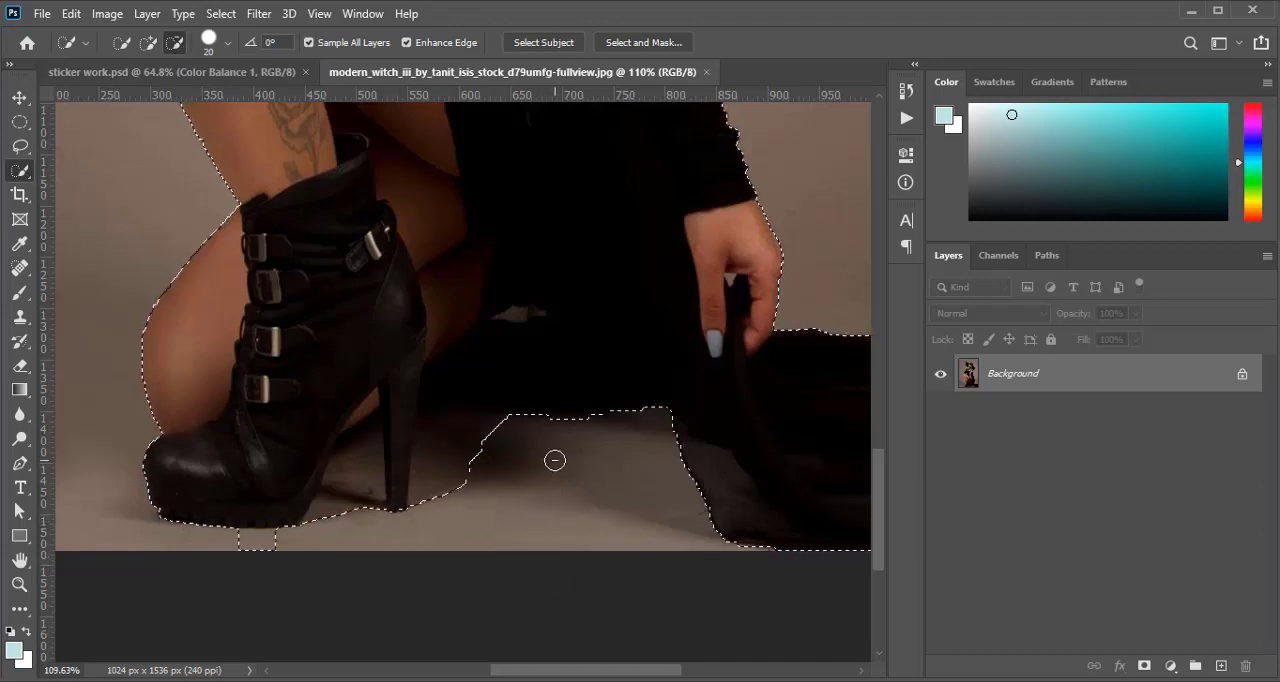
drag(466, 490, 423, 443)
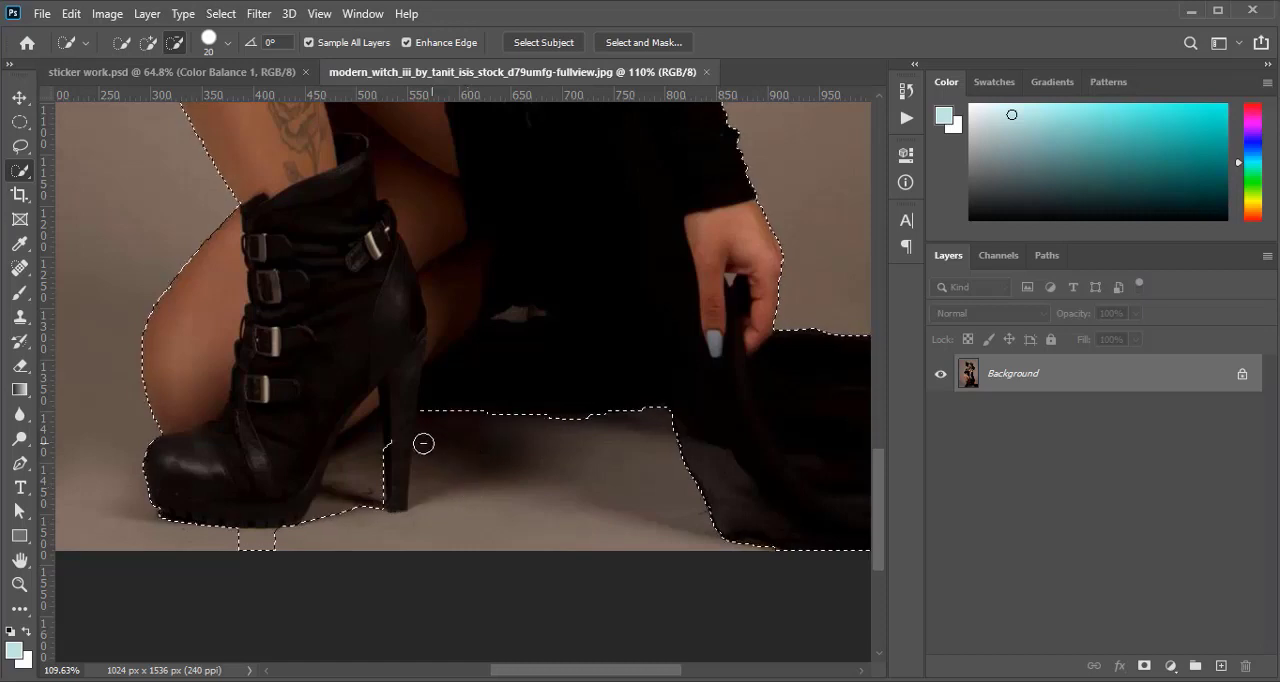
click(268, 545)
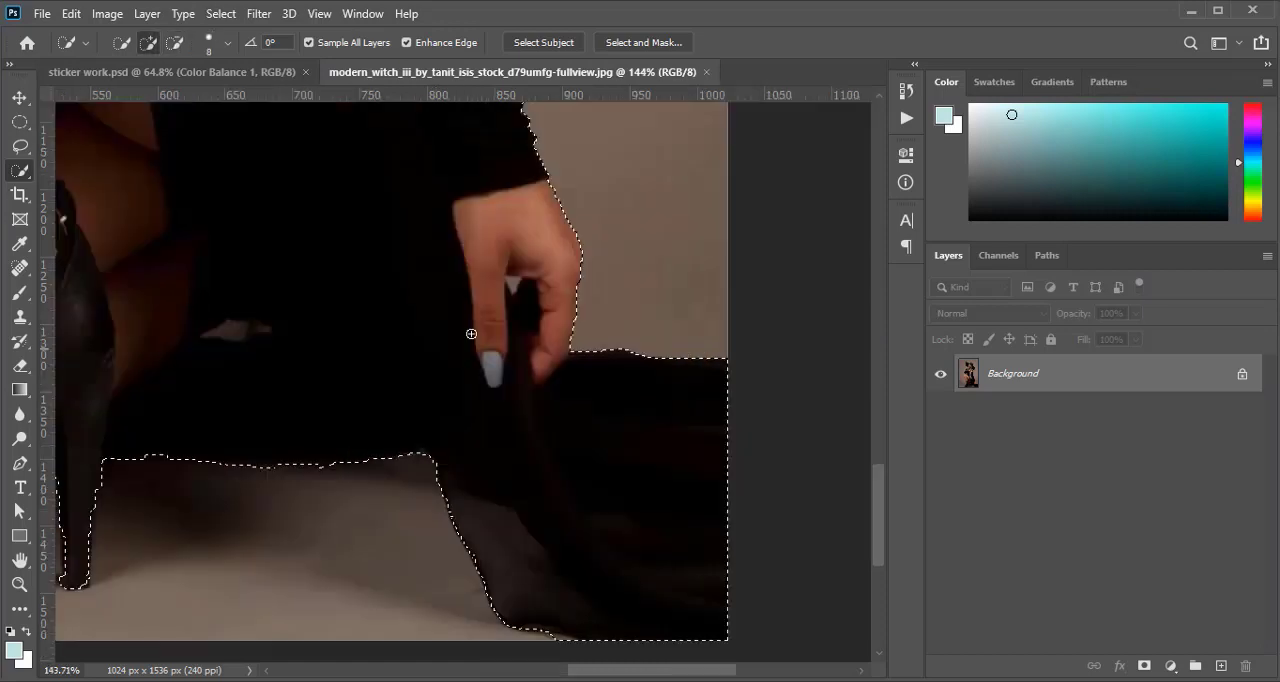
Subtract the small background gap between the fingers of the lowered hand from the selection with a 3 px brush
scroll(471, 333, up, 3)
scroll(471, 333, up, 5)
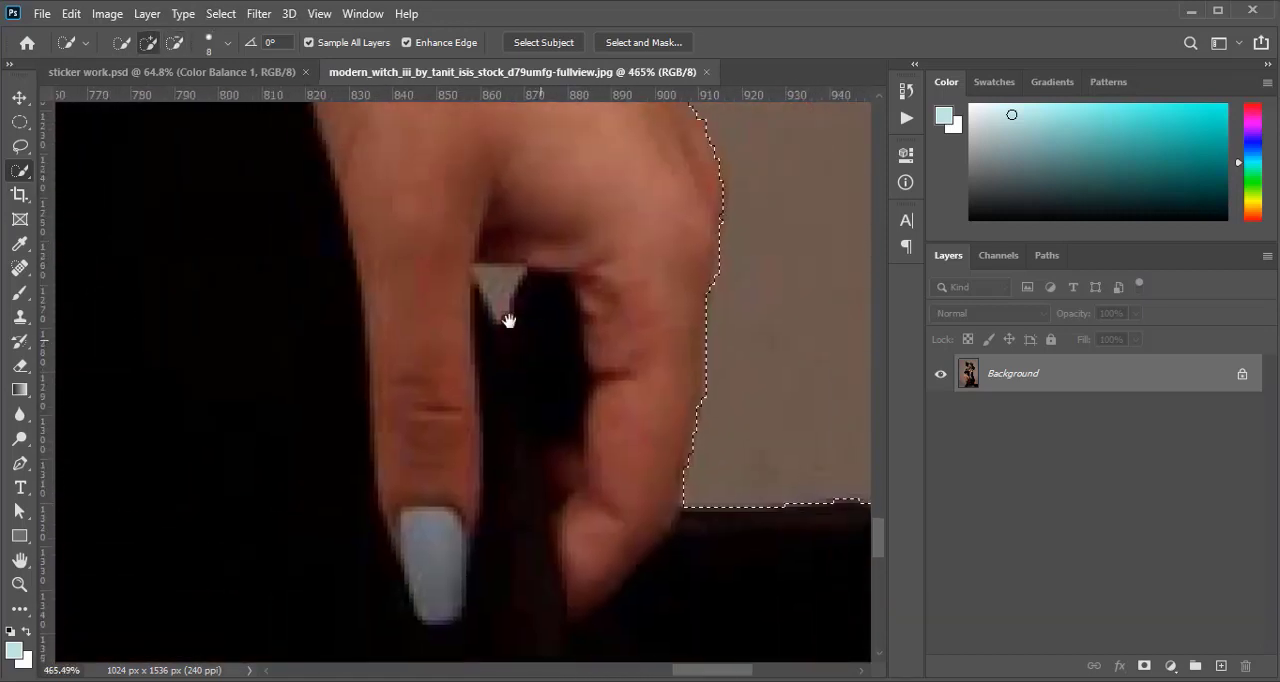
key(bracketleft)
key(bracketleft)
key(bracketleft)
key(bracketleft)
key(bracketleft)
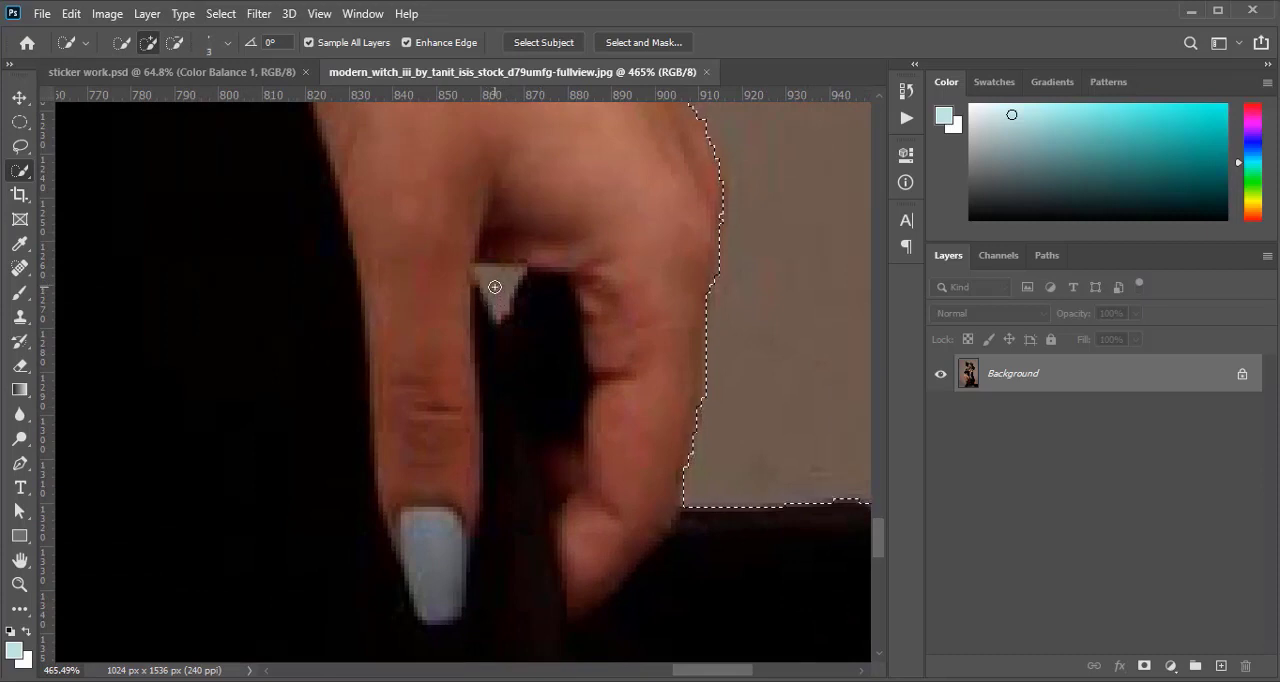
click(175, 42)
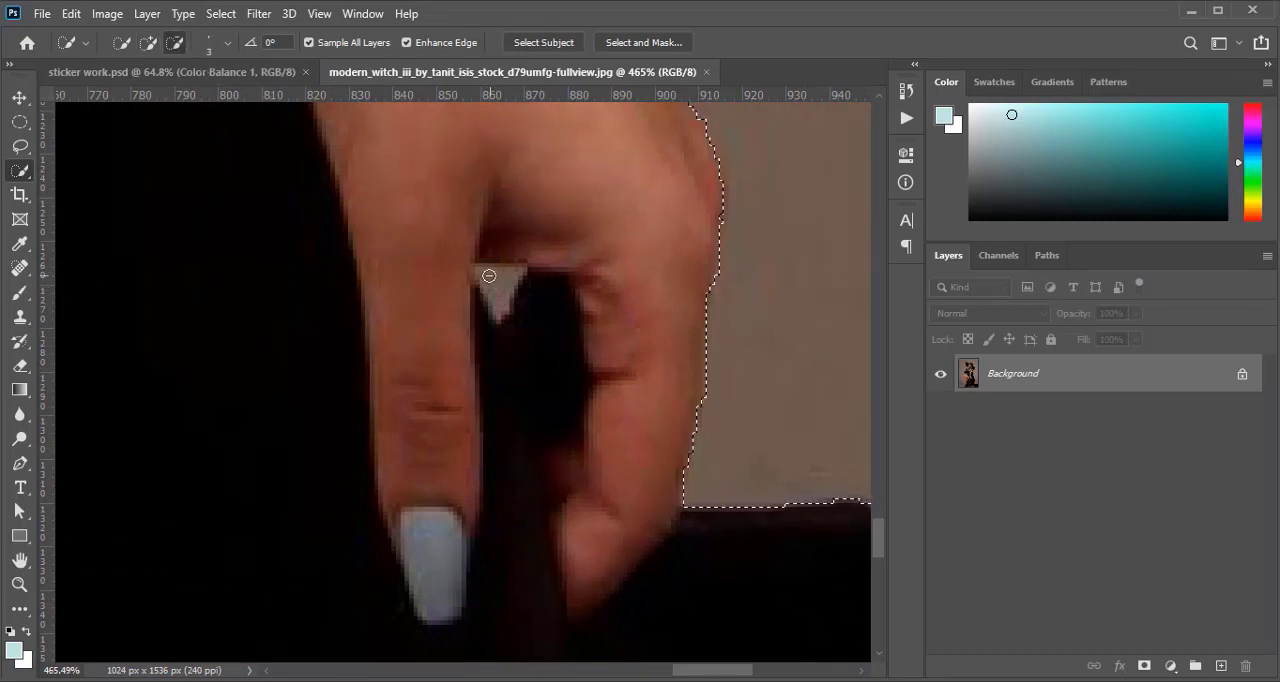
mouse_move(490, 276)
mouse_down()
mouse_move(514, 279)
mouse_move(498, 293)
mouse_up()
scroll(498, 293, down, 10)
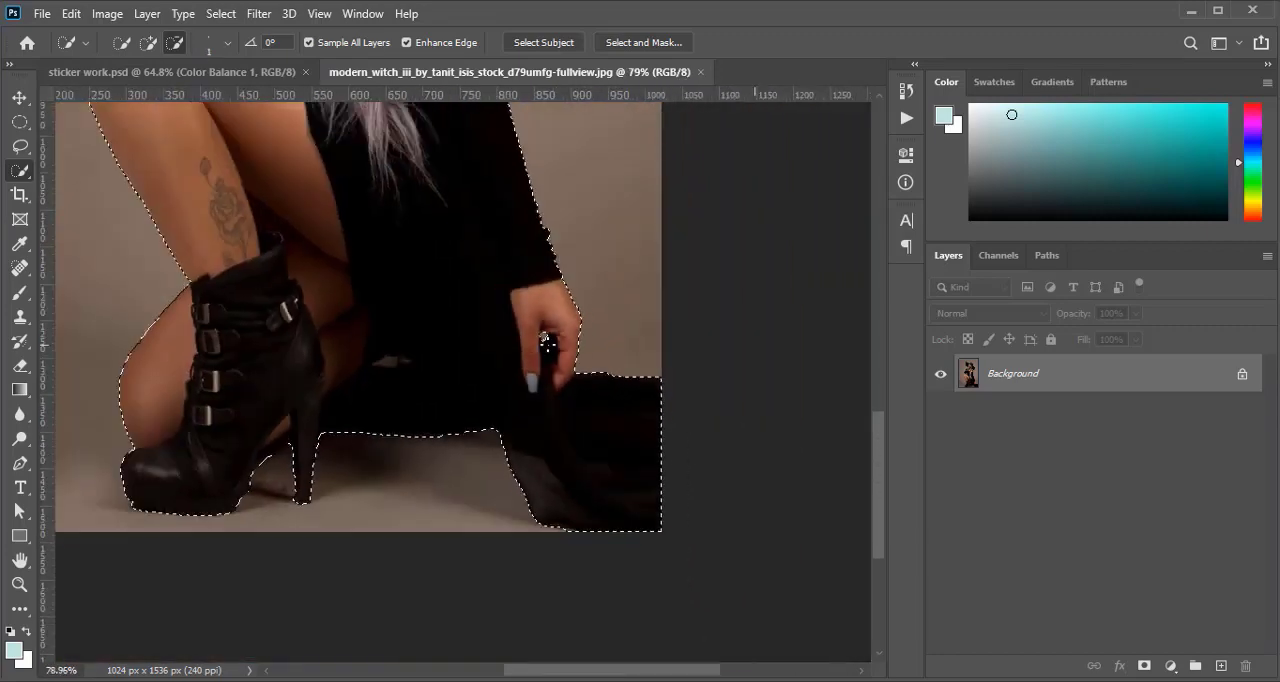
scroll(545, 343, down, 2)
drag(503, 251, 557, 414)
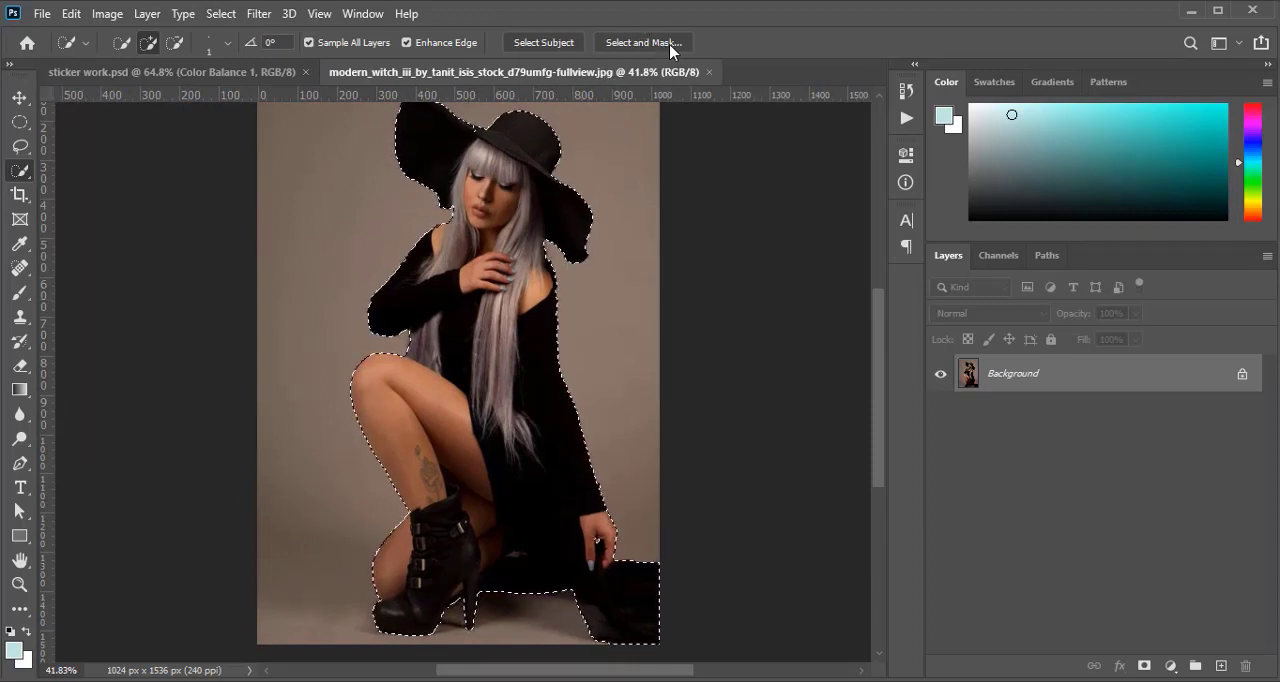
Refine the woman's selection in Select and Mask with a 1 px edge radius and Smooth set to 1
click(634, 45)
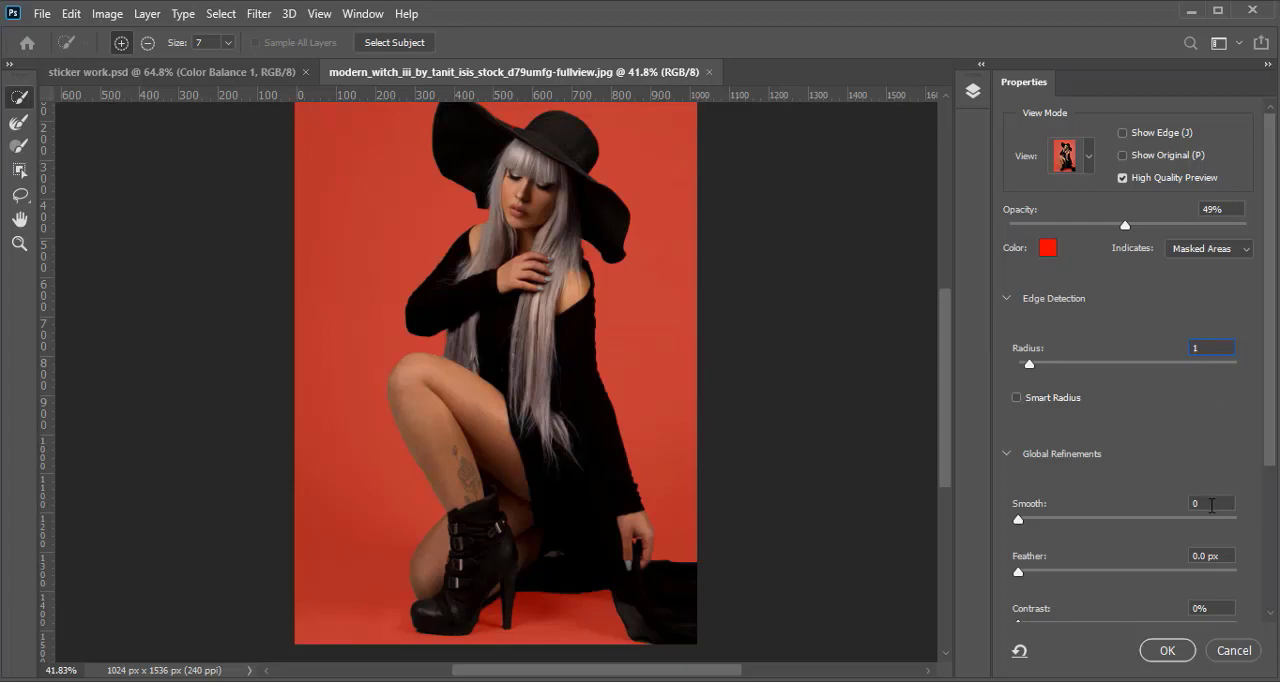
click(1211, 505)
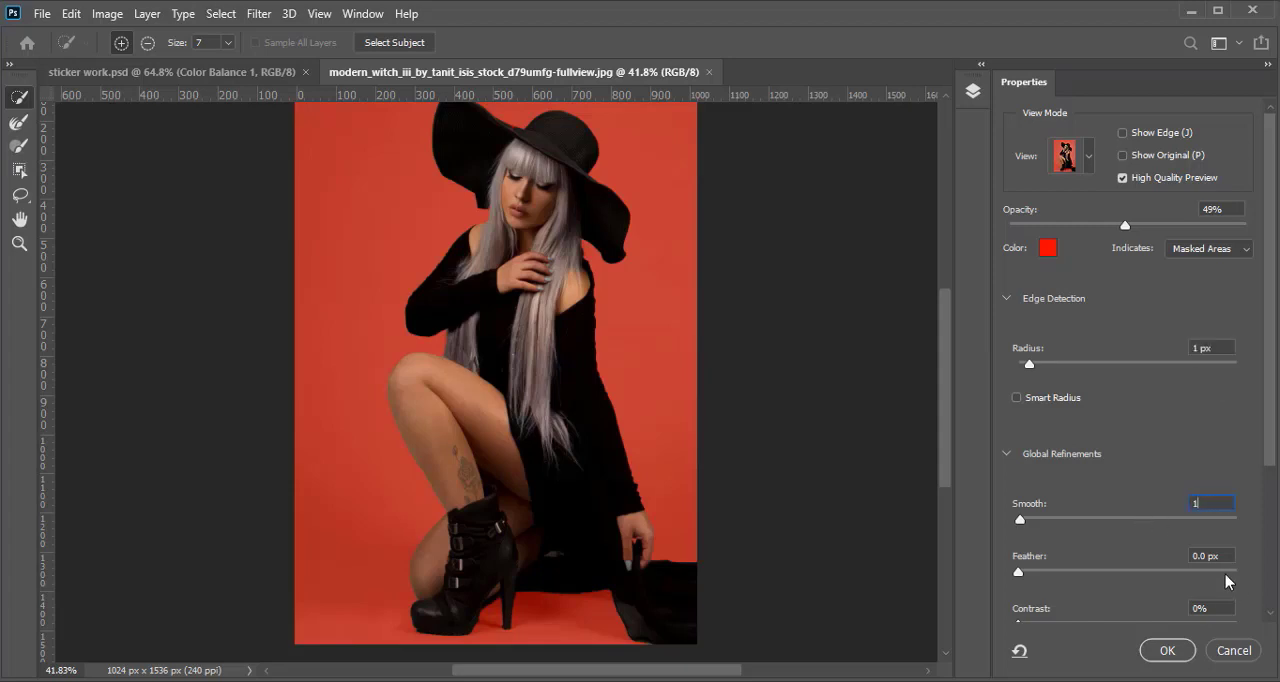
click(1168, 651)
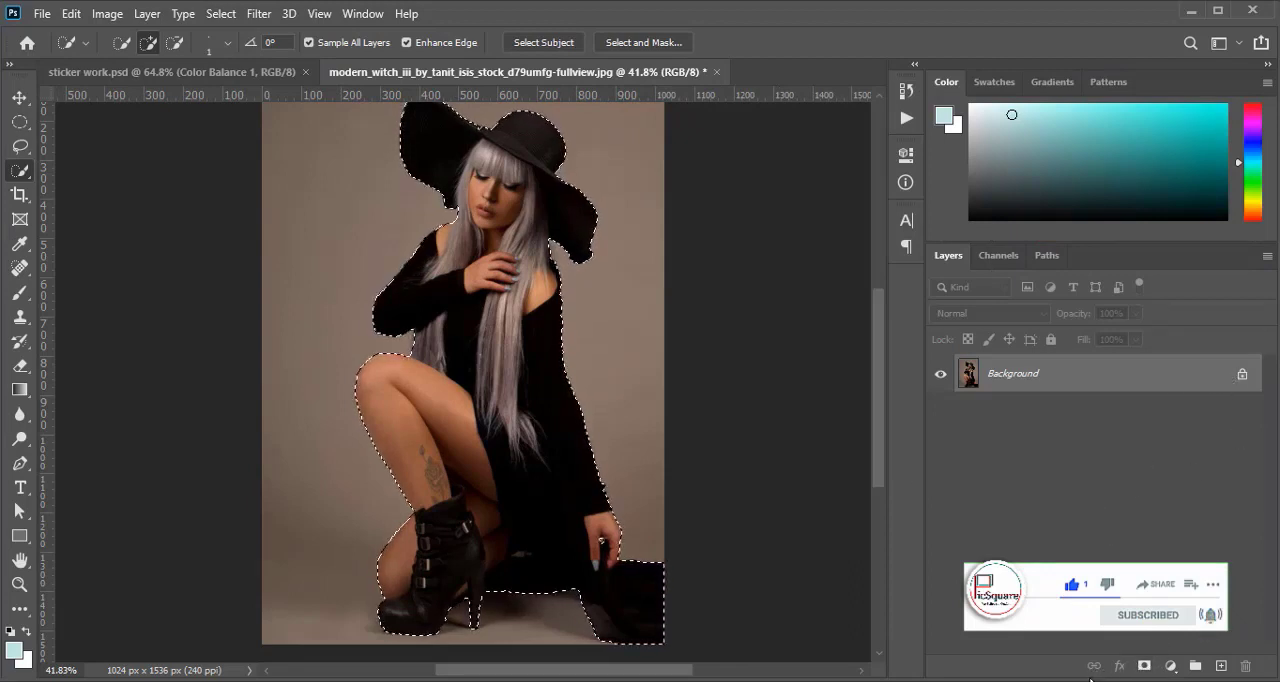
Mask the background layer with the woman's selection and apply the layer mask permanently
click(1144, 667)
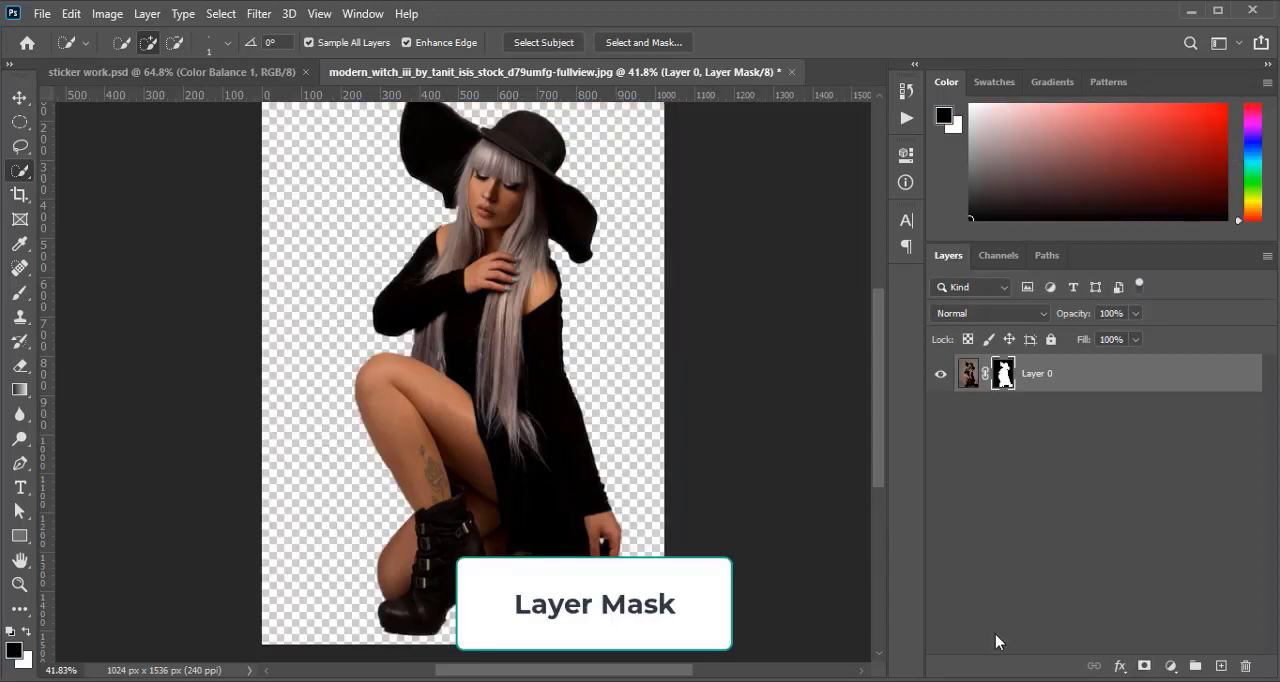
scroll(507, 421, down, 3)
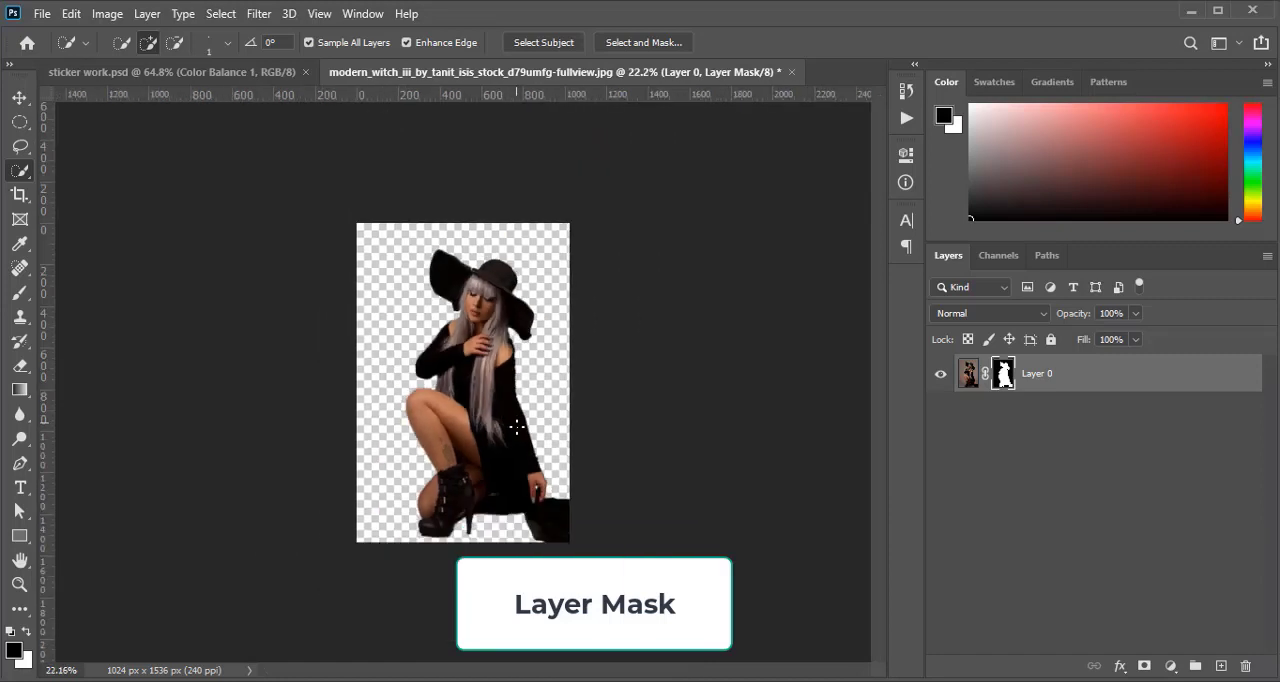
scroll(518, 430, up, 5)
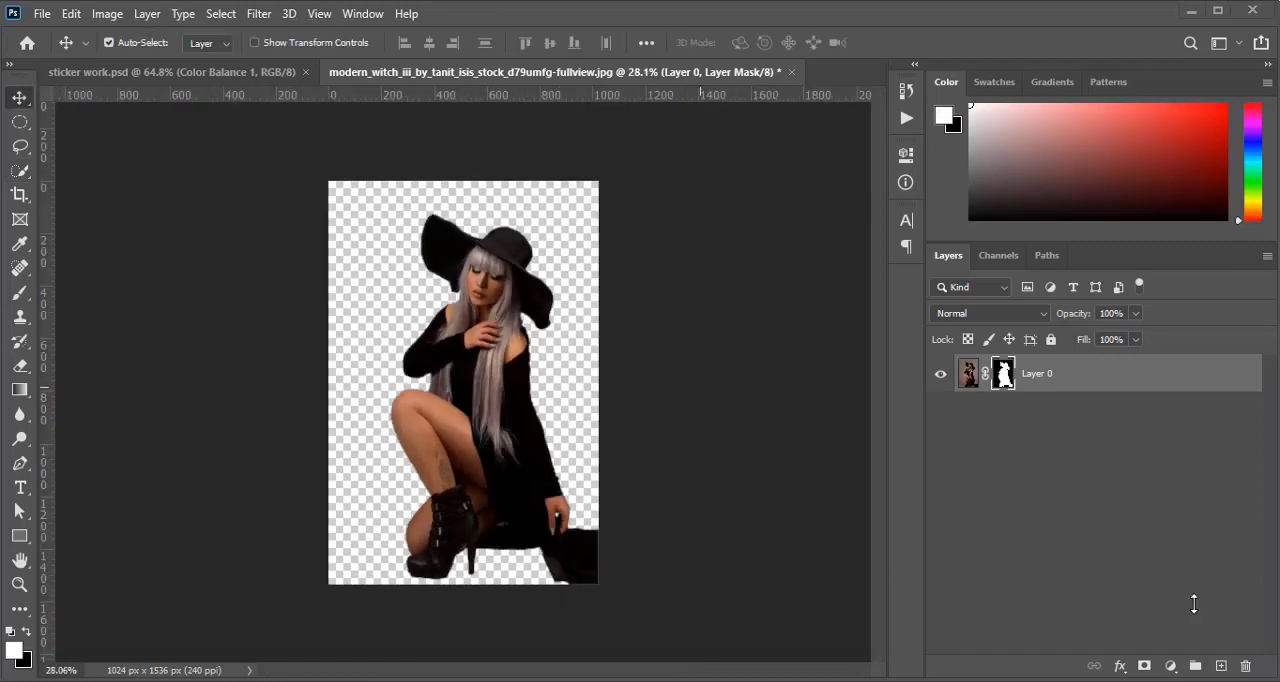
right_click(1002, 381)
click(1038, 433)
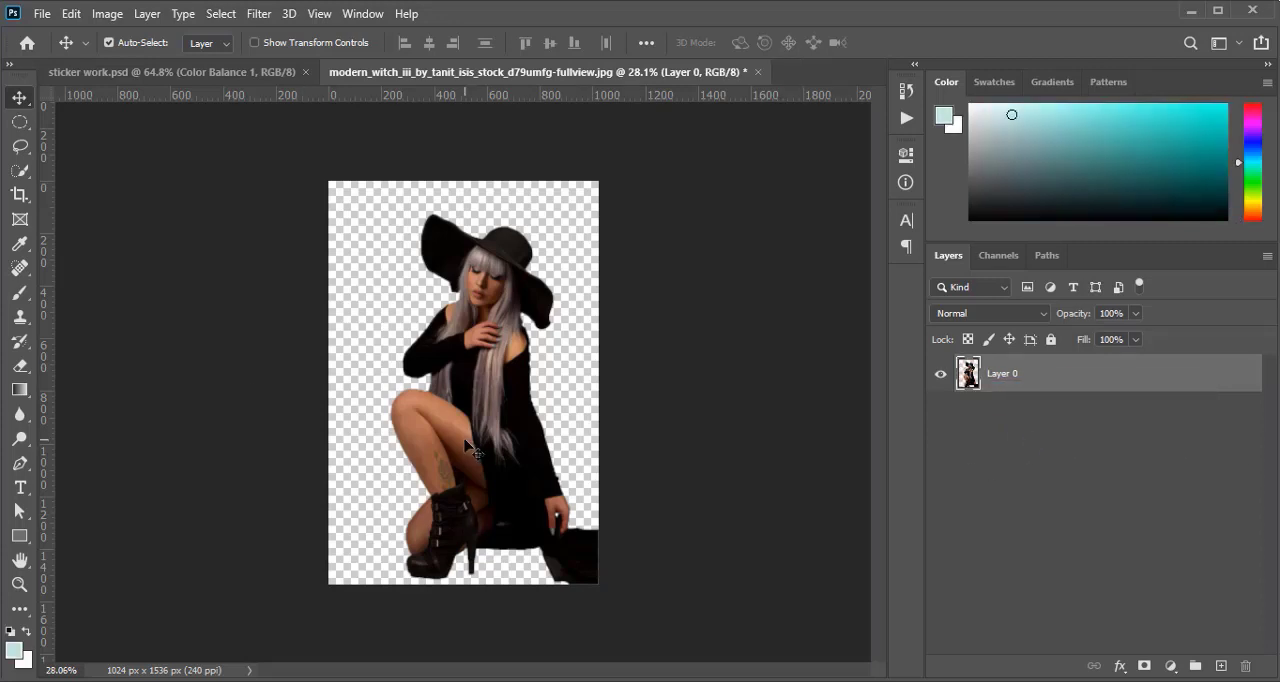
Add a medium grey Solid Color fill layer above the cutout and hide it, with Layer 0 selected
click(1171, 666)
click(1165, 338)
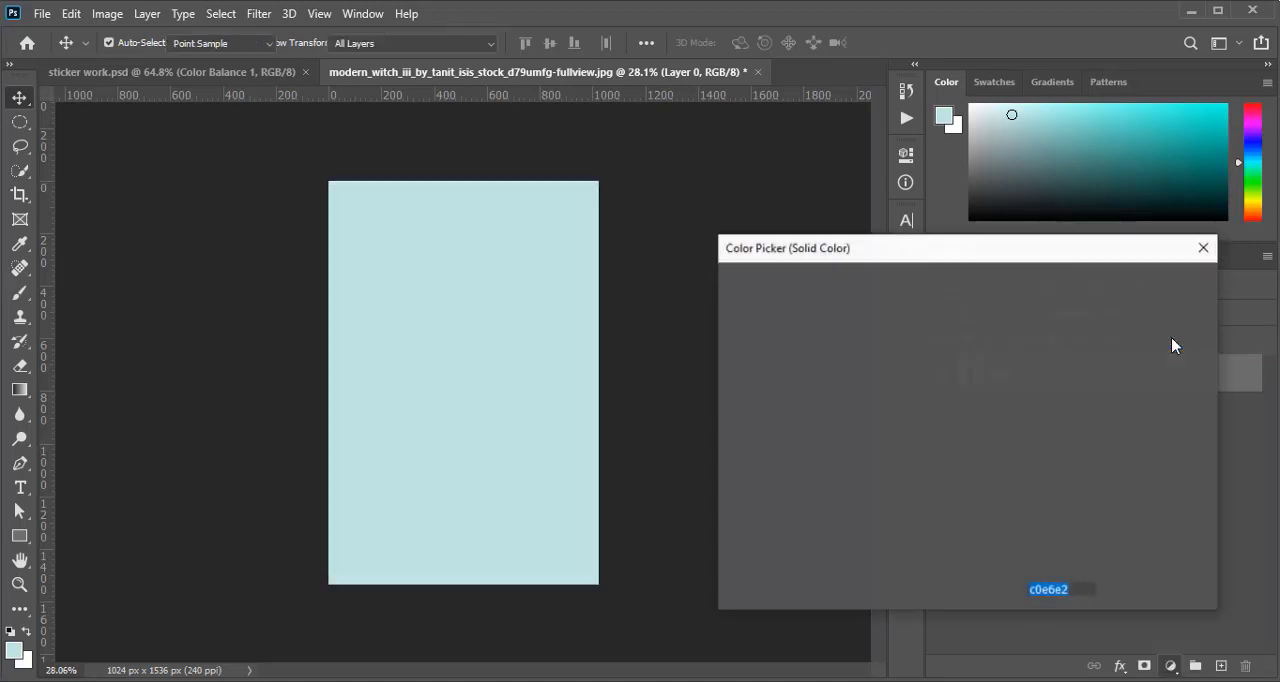
mouse_move(753, 385)
mouse_down()
mouse_move(726, 311)
mouse_move(719, 394)
mouse_up()
click(1150, 284)
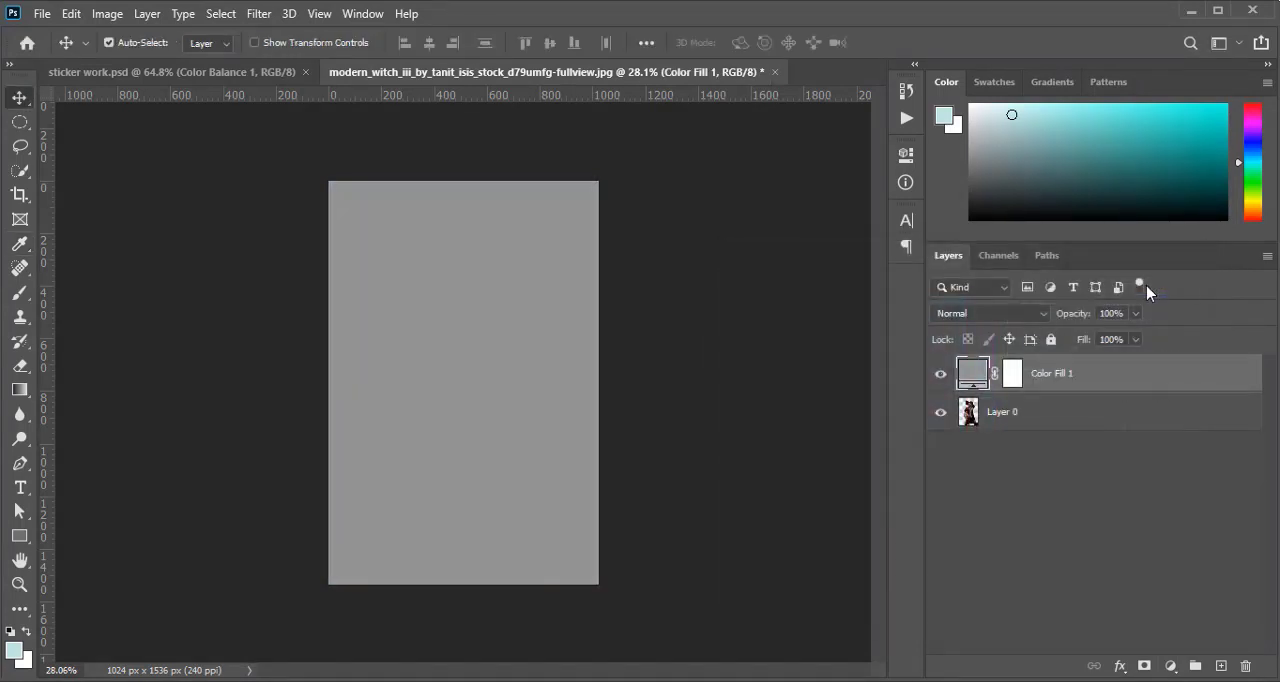
click(995, 418)
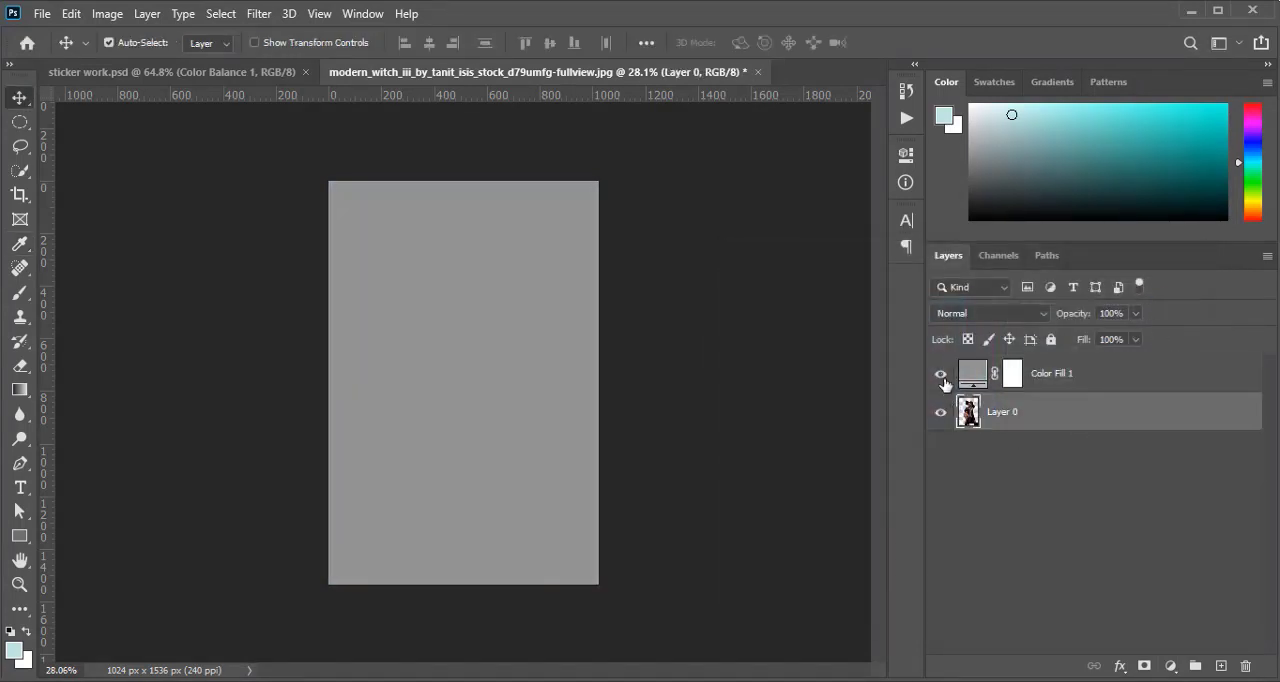
click(941, 377)
Lasso the woman's hat, head, bent arm and shoulders on Layer 0 and copy them to a new layer
scroll(505, 385, up, 3)
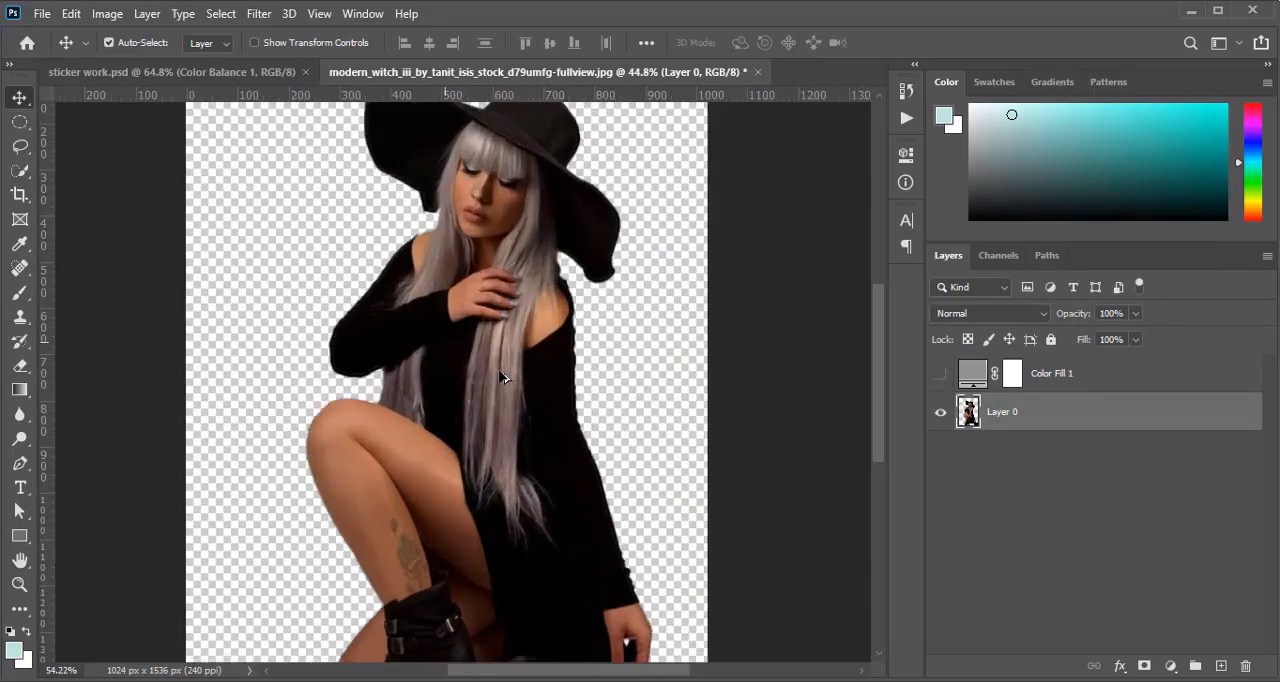
scroll(503, 377, up, 3)
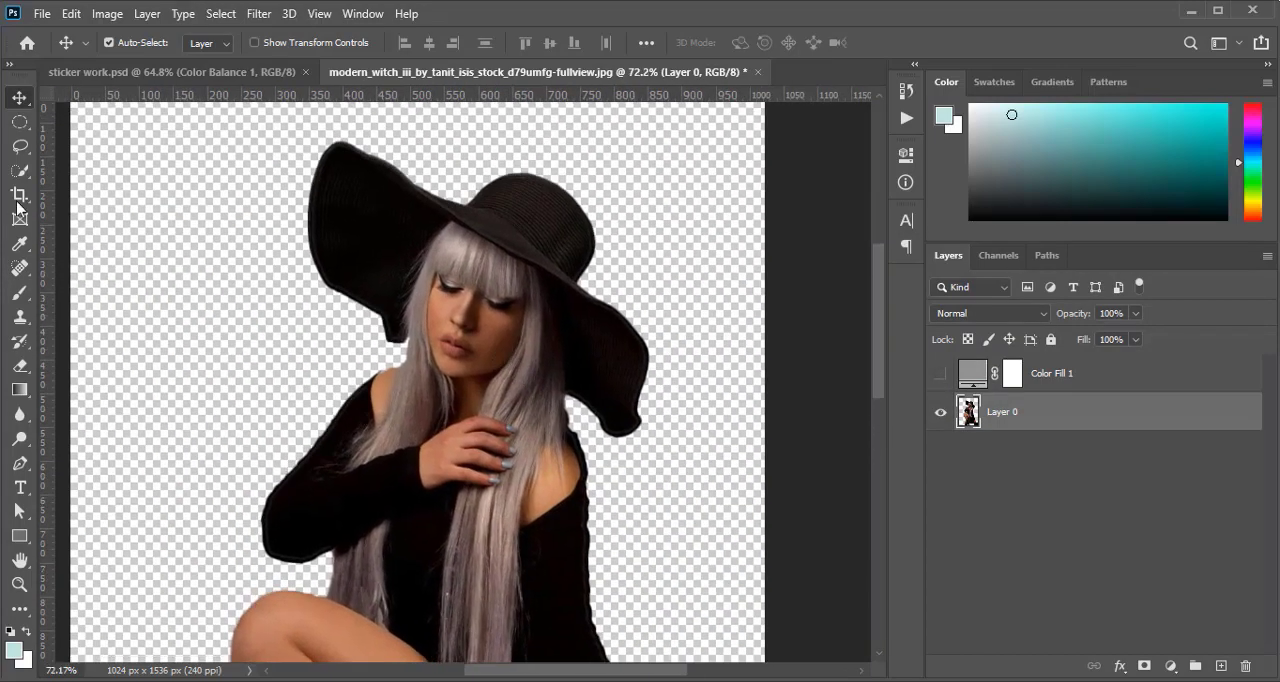
click(19, 145)
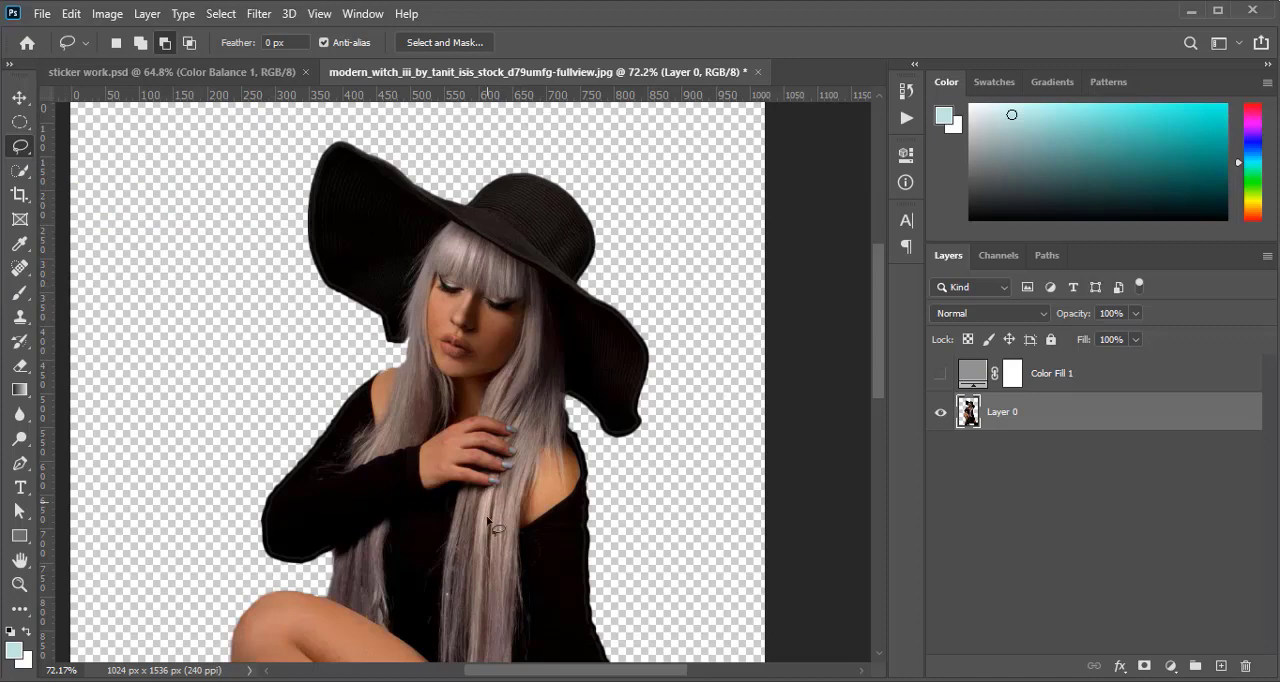
mouse_move(453, 531)
mouse_down()
mouse_move(357, 567)
mouse_move(252, 572)
mouse_move(235, 510)
mouse_move(322, 130)
mouse_move(422, 128)
mouse_move(602, 179)
mouse_move(660, 270)
mouse_move(683, 346)
mouse_move(685, 446)
mouse_move(664, 493)
mouse_move(590, 536)
mouse_move(456, 533)
mouse_up()
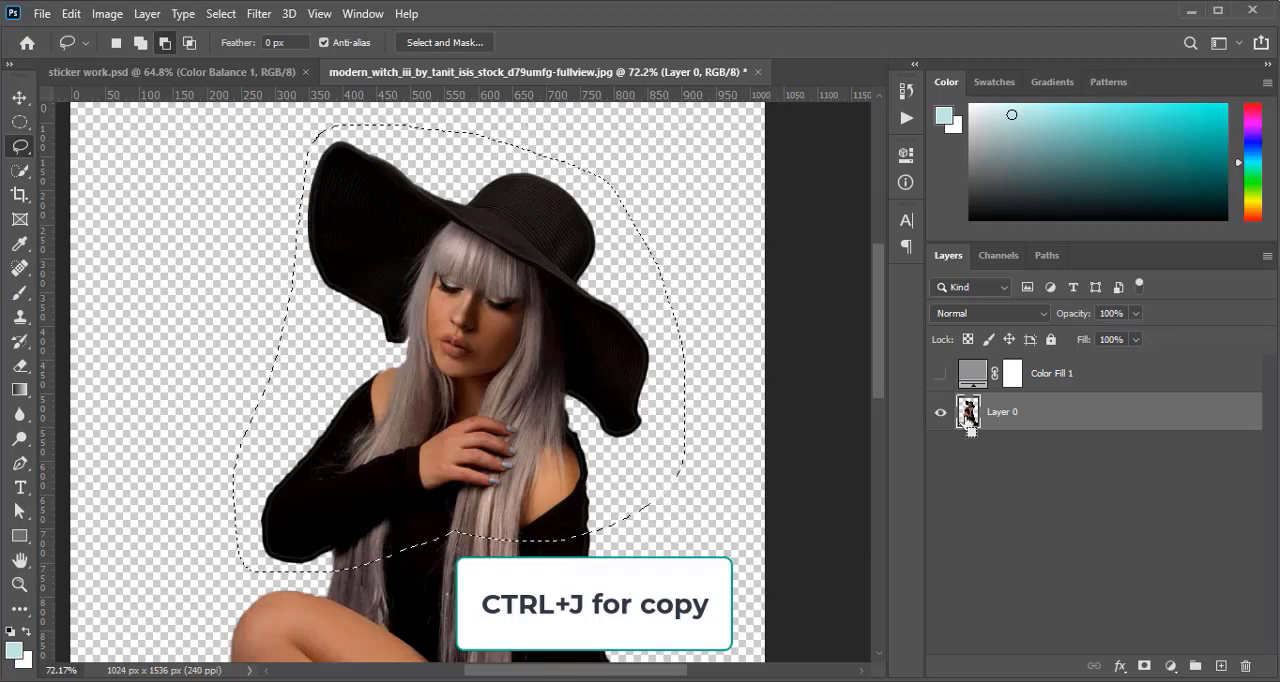
key(ctrl+j)
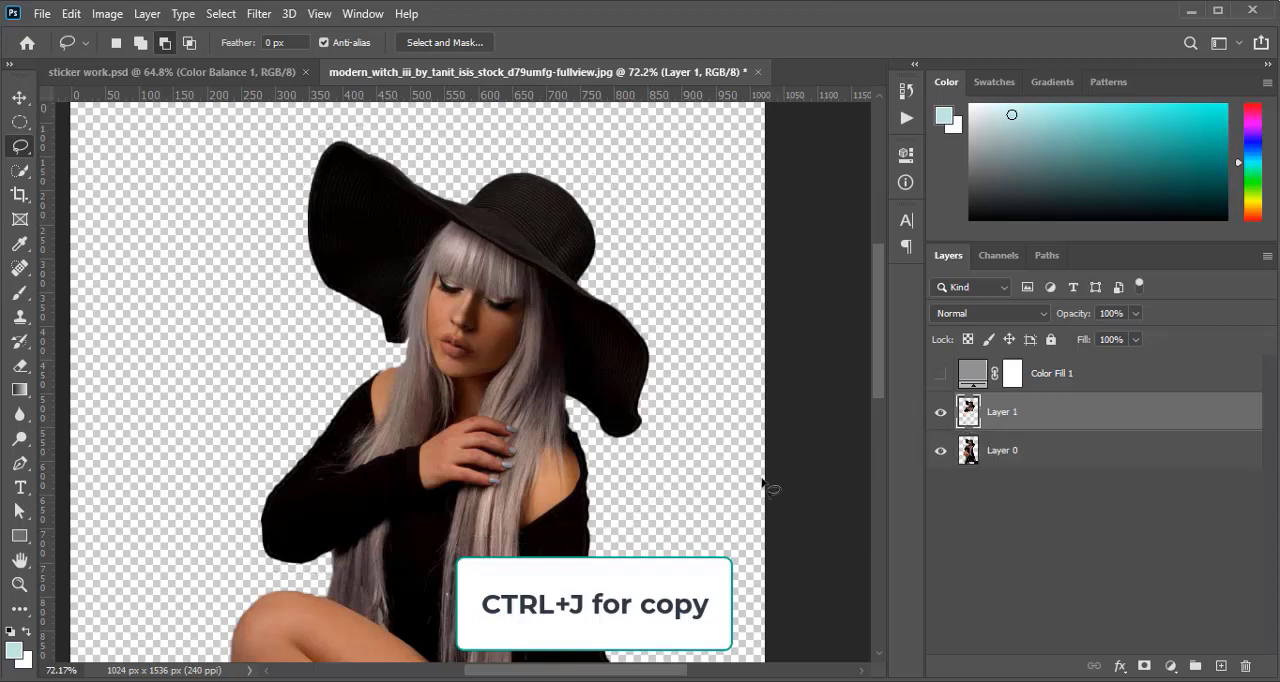
Move the upper-body layer above the grey fill, hide Layer 0 and show the fill layer
click(19, 98)
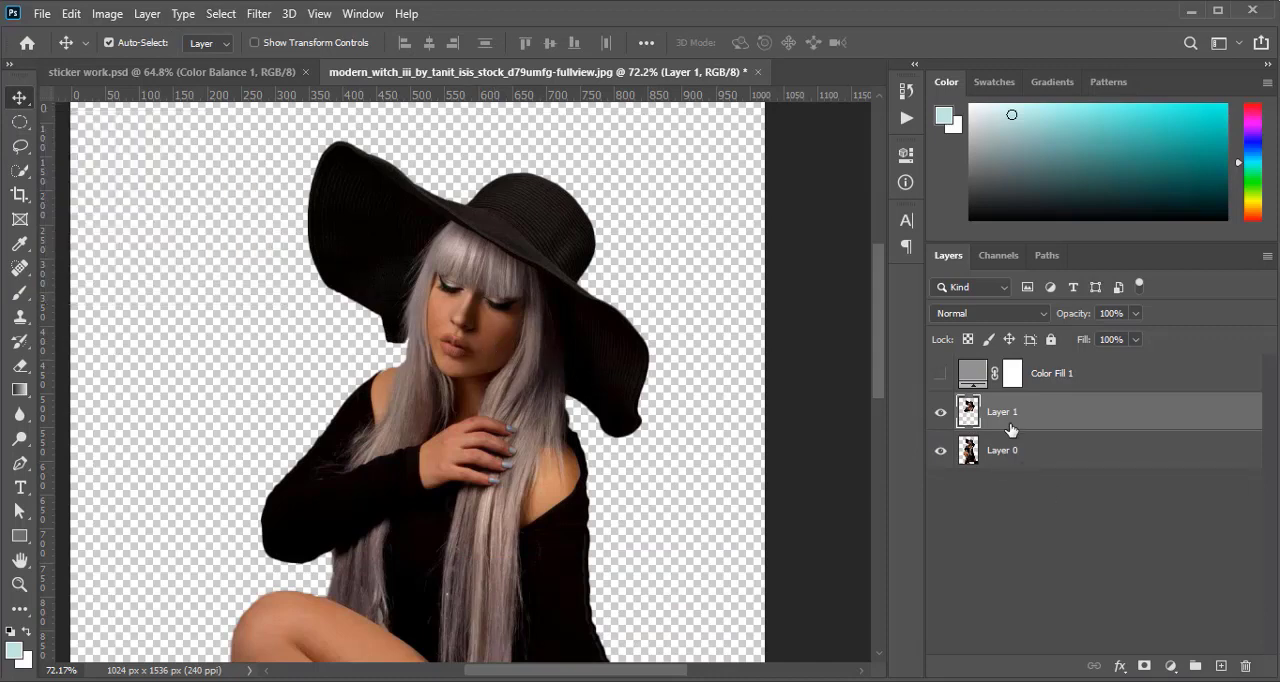
drag(1006, 418, 1010, 360)
click(940, 452)
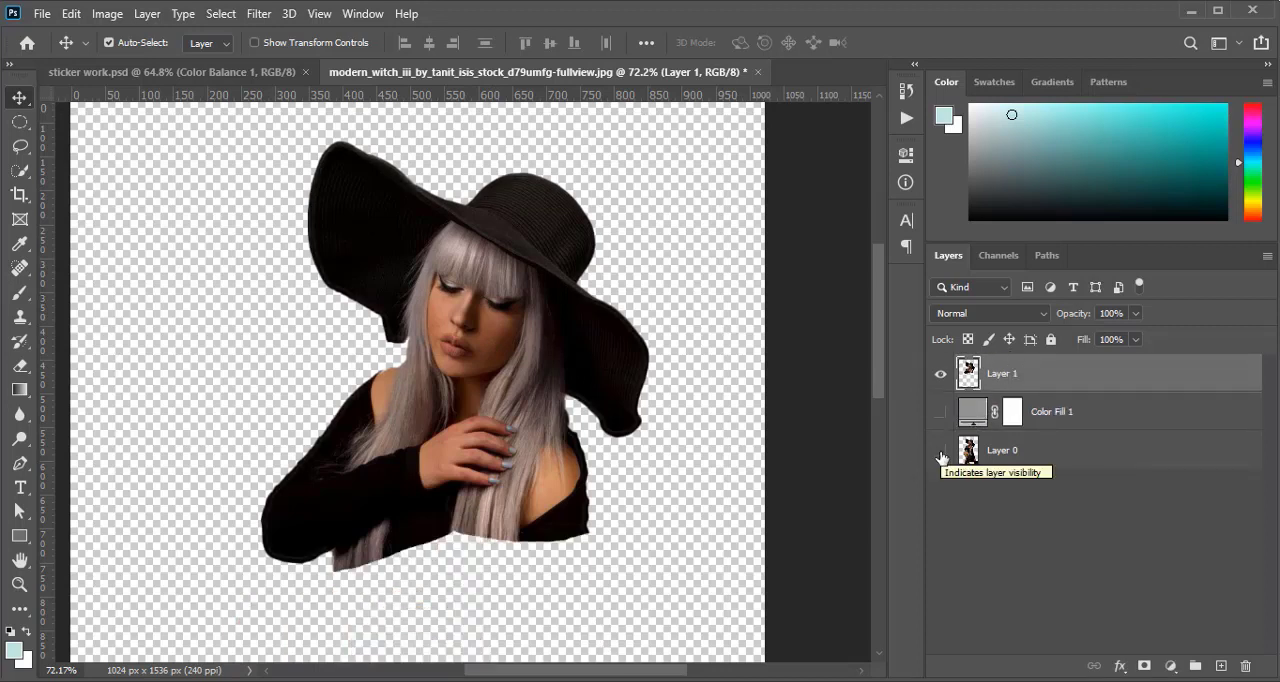
click(940, 452)
click(940, 452)
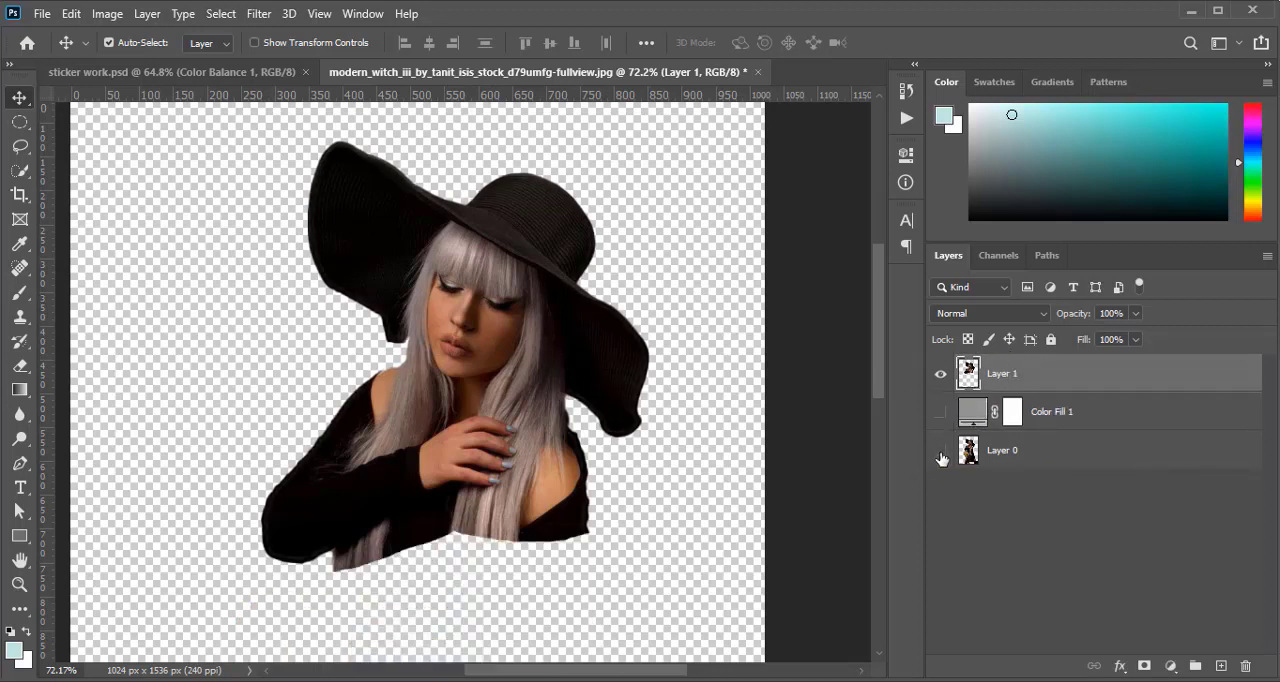
click(941, 414)
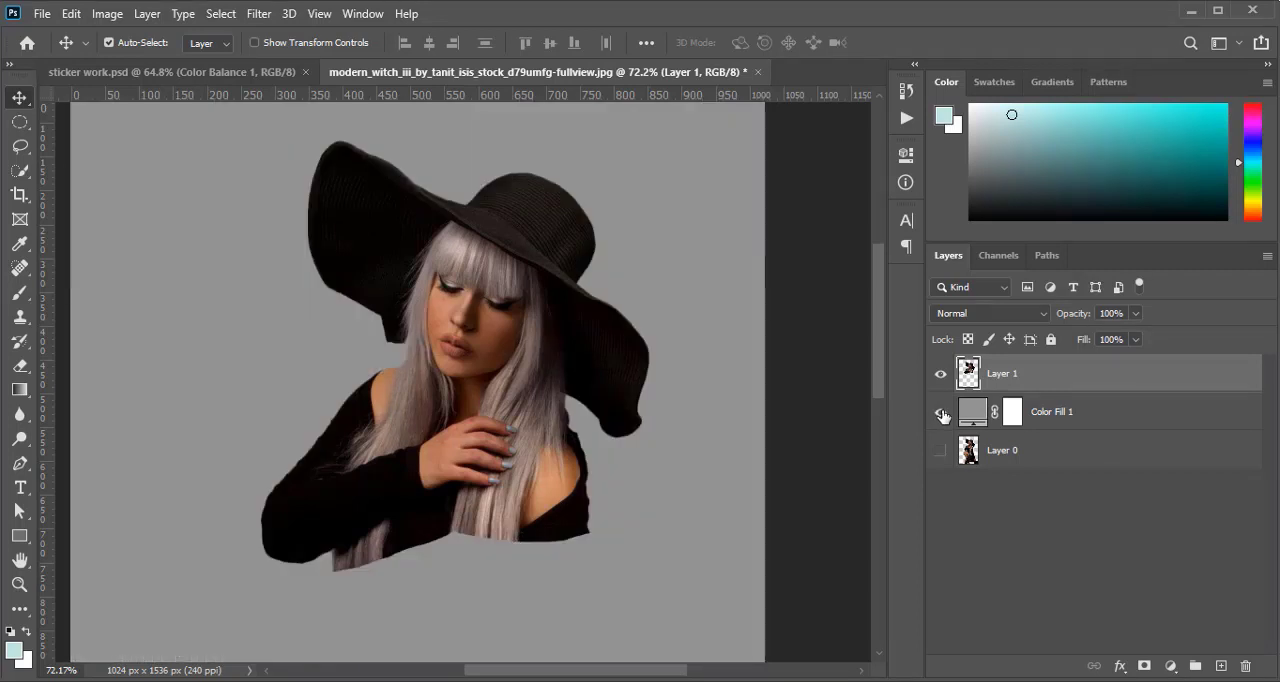
scroll(487, 458, down, 3)
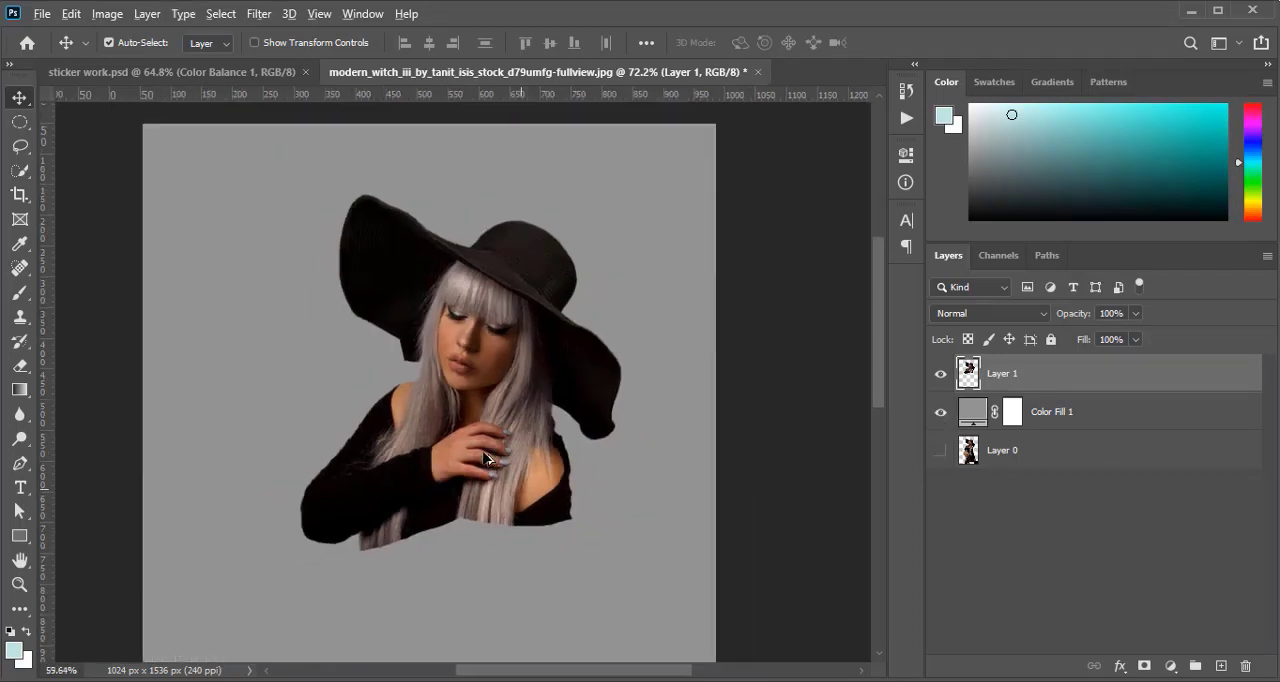
scroll(487, 458, down, 2)
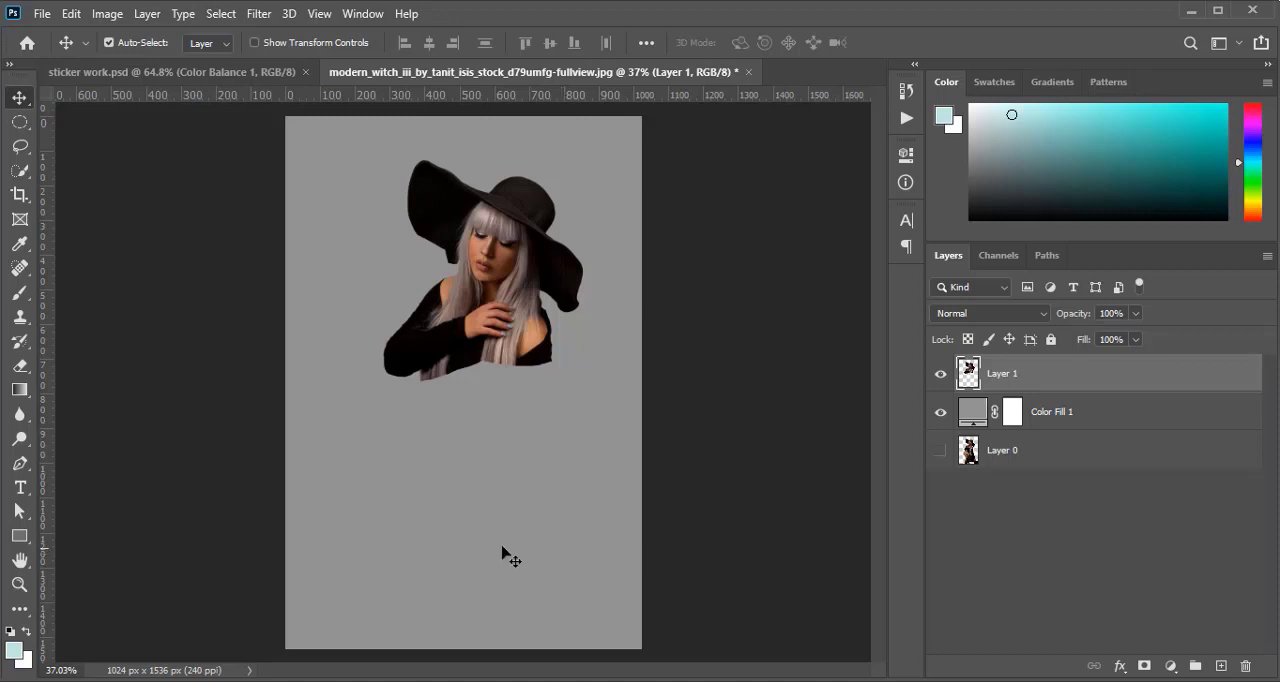
Crop the canvas from above and below to about 1024 x 796 px around the upper-body cutout
key(c)
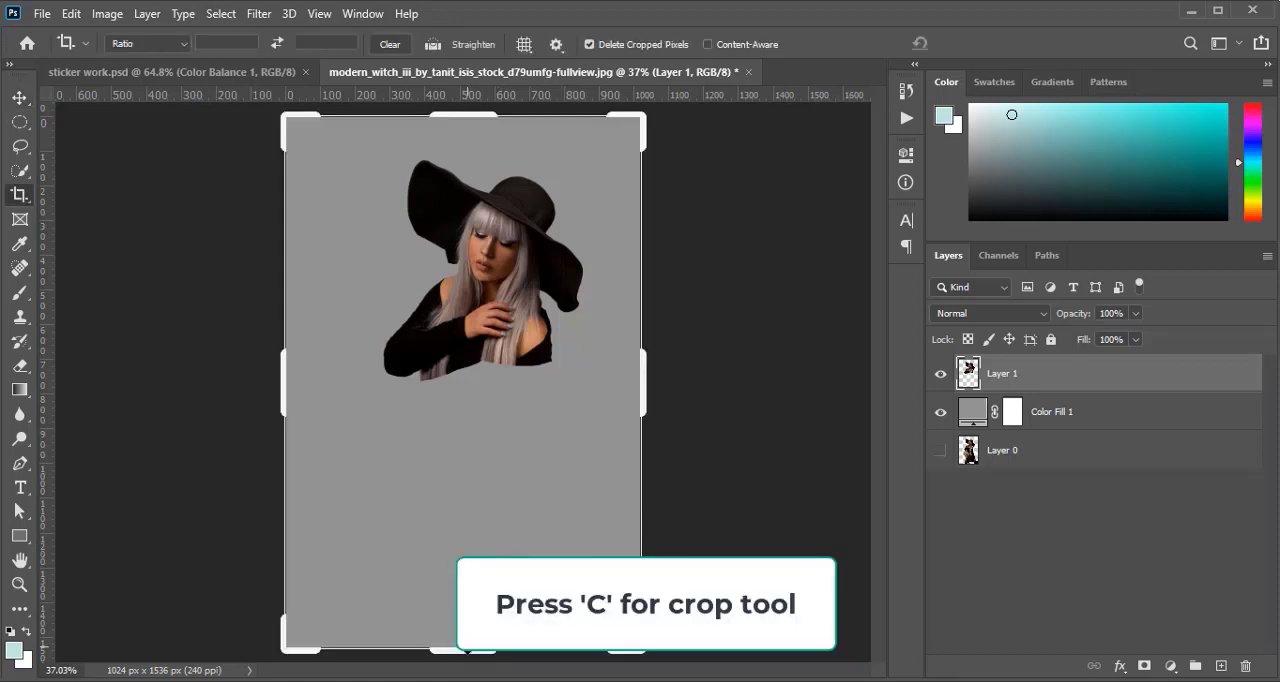
drag(467, 648, 467, 531)
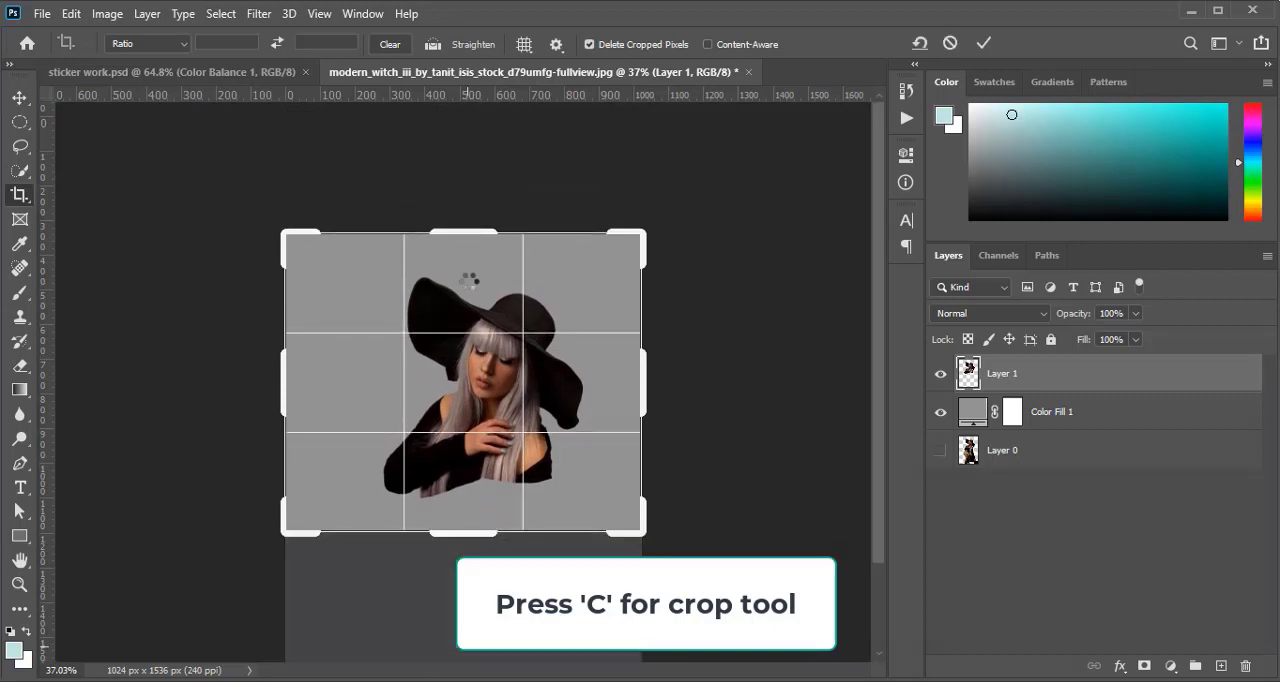
drag(469, 234, 470, 244)
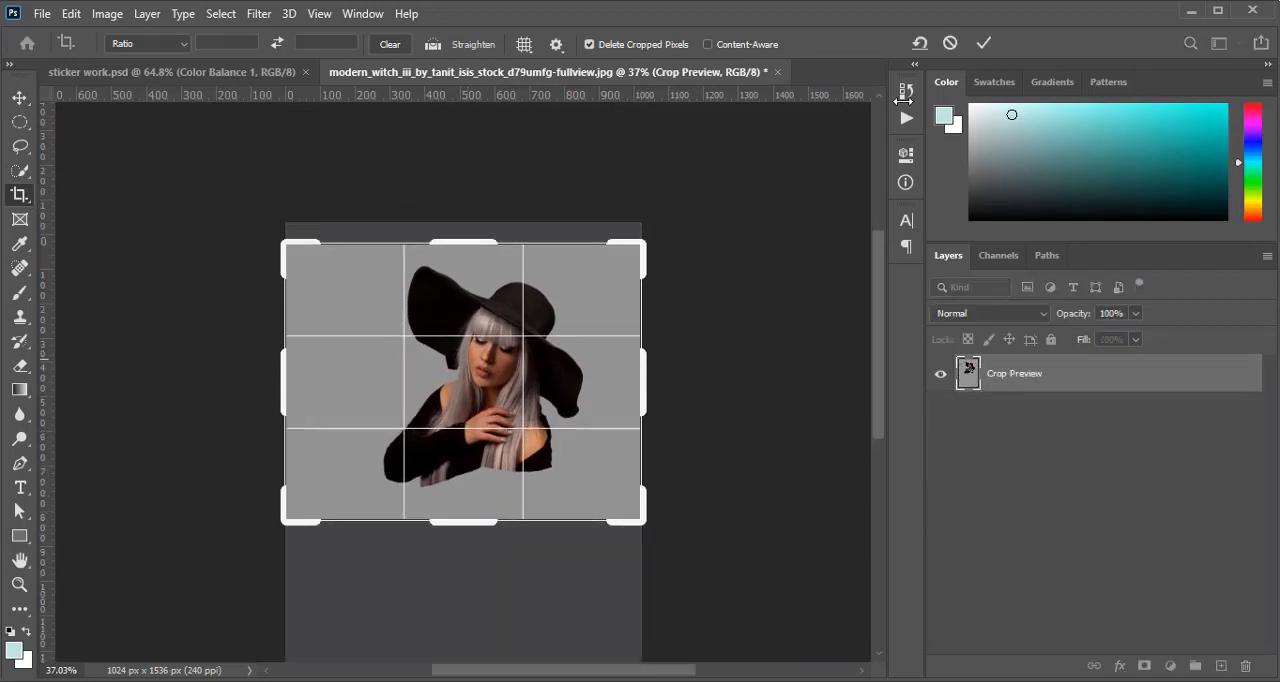
click(984, 43)
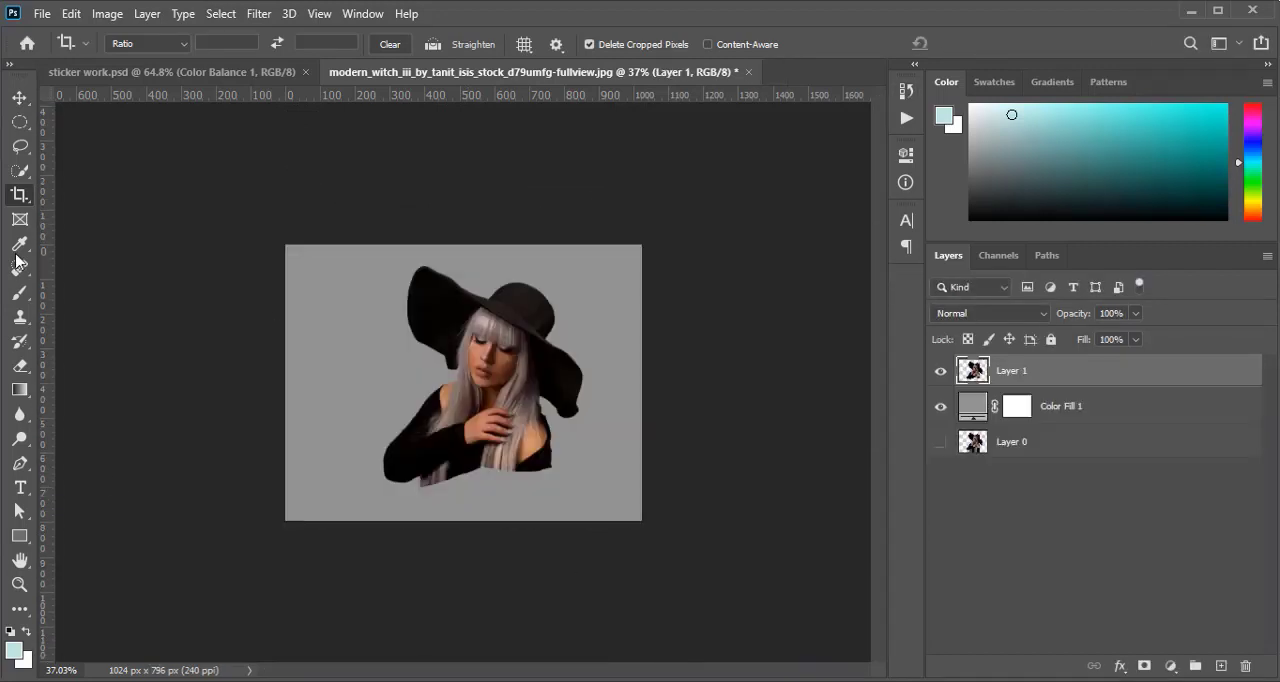
Rename the upper-body layer as object
click(19, 97)
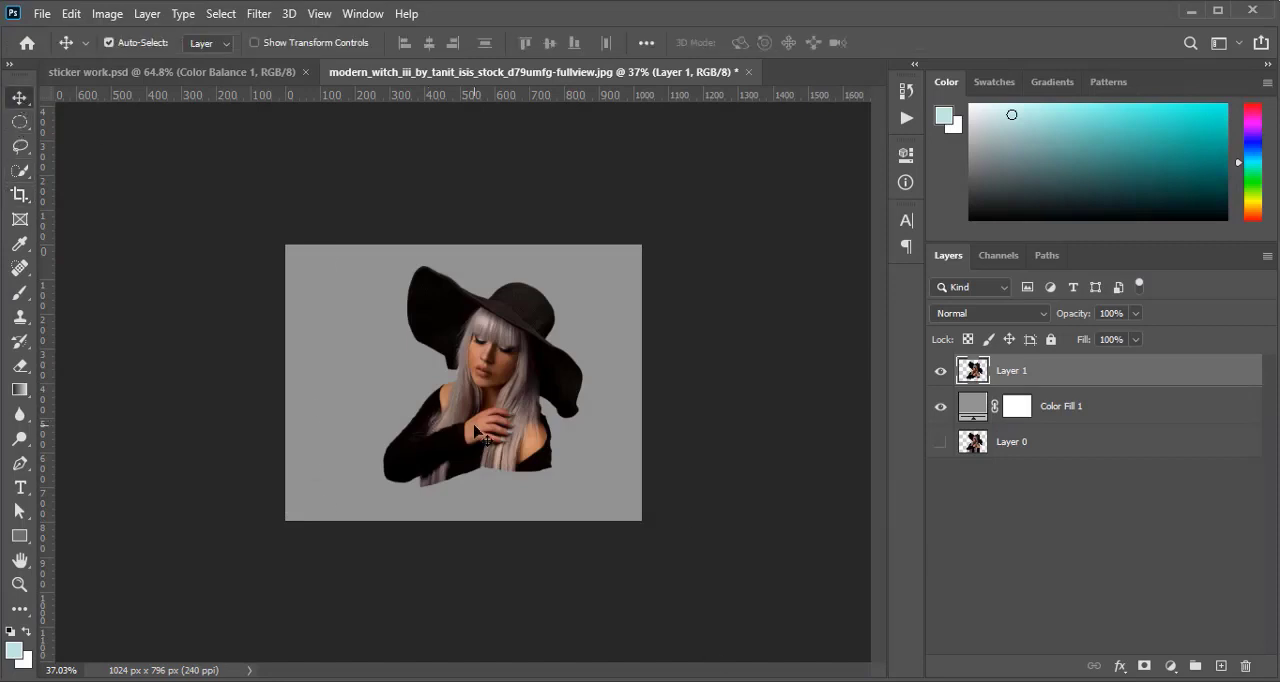
double_click(1012, 372)
text(ct)
key(Return)
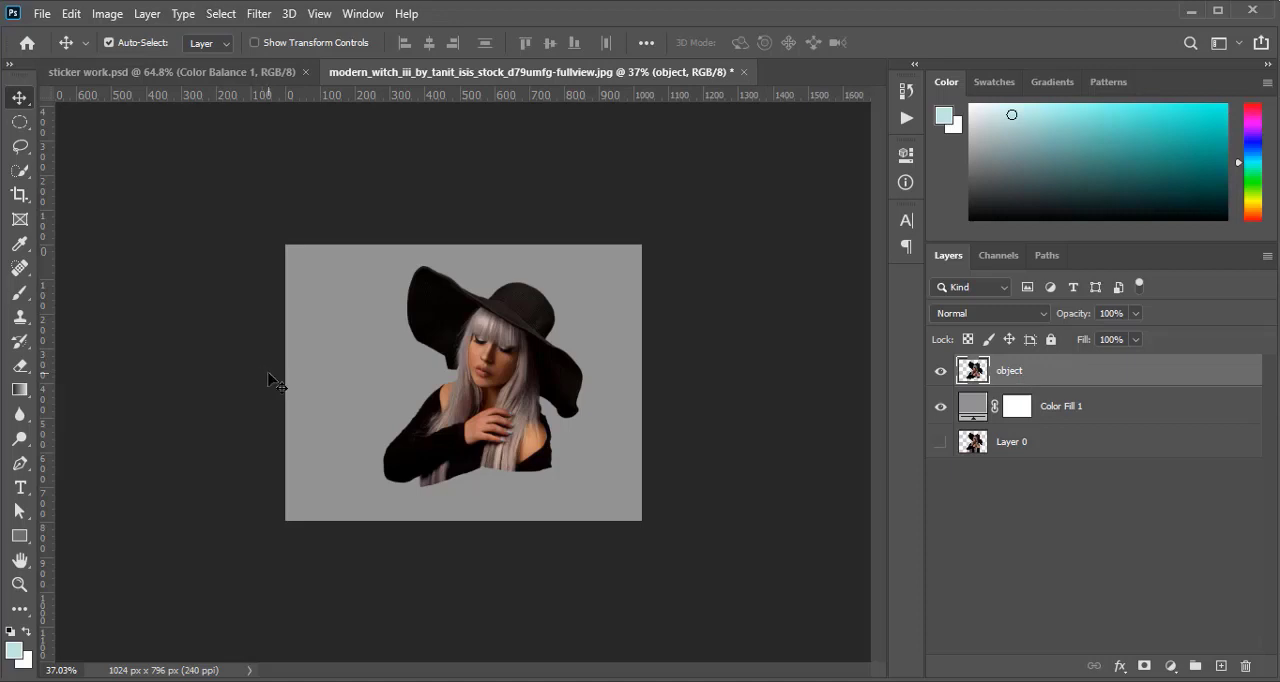
Apply the Stylize Diffuse filter in Anisotropic mode to the object layer
click(107, 14)
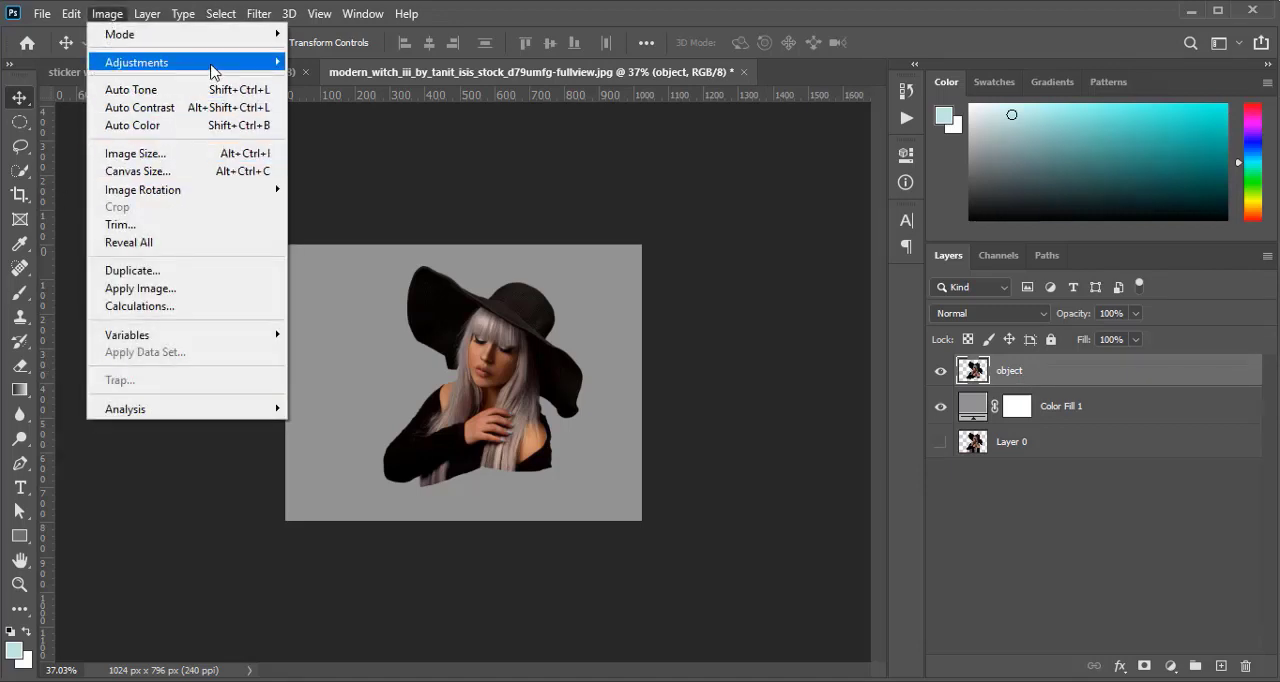
mouse_move(213, 69)
click(257, 14)
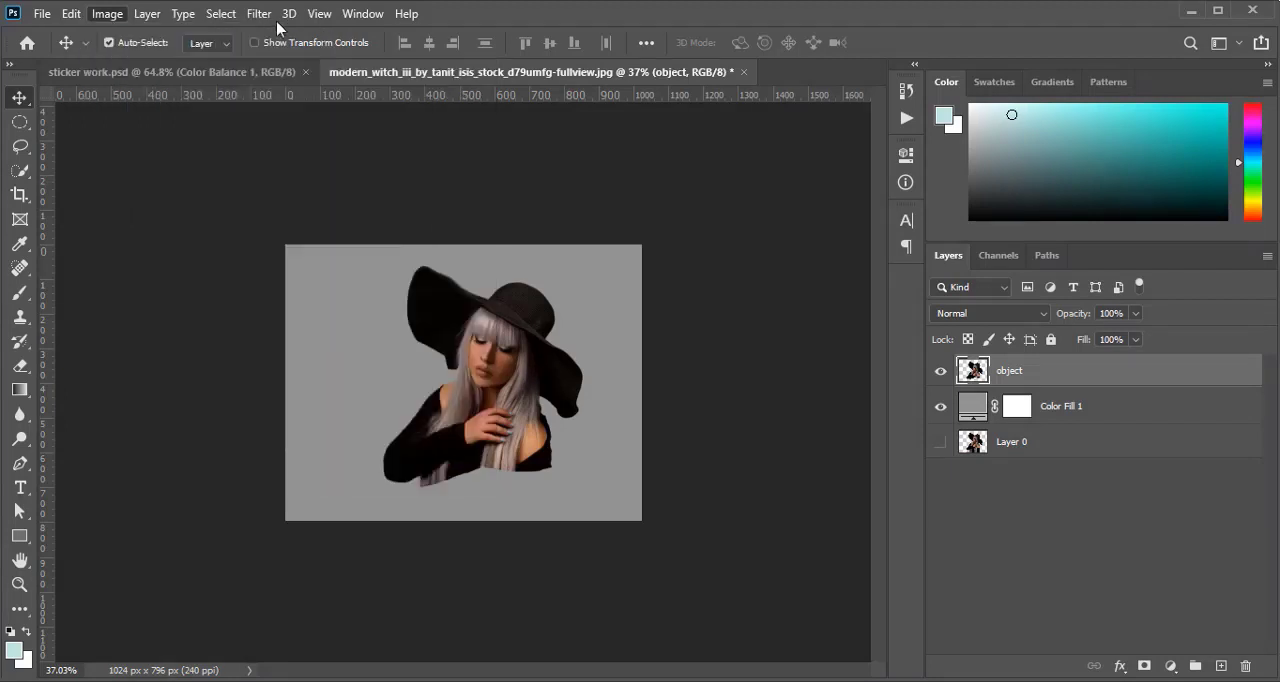
click(257, 14)
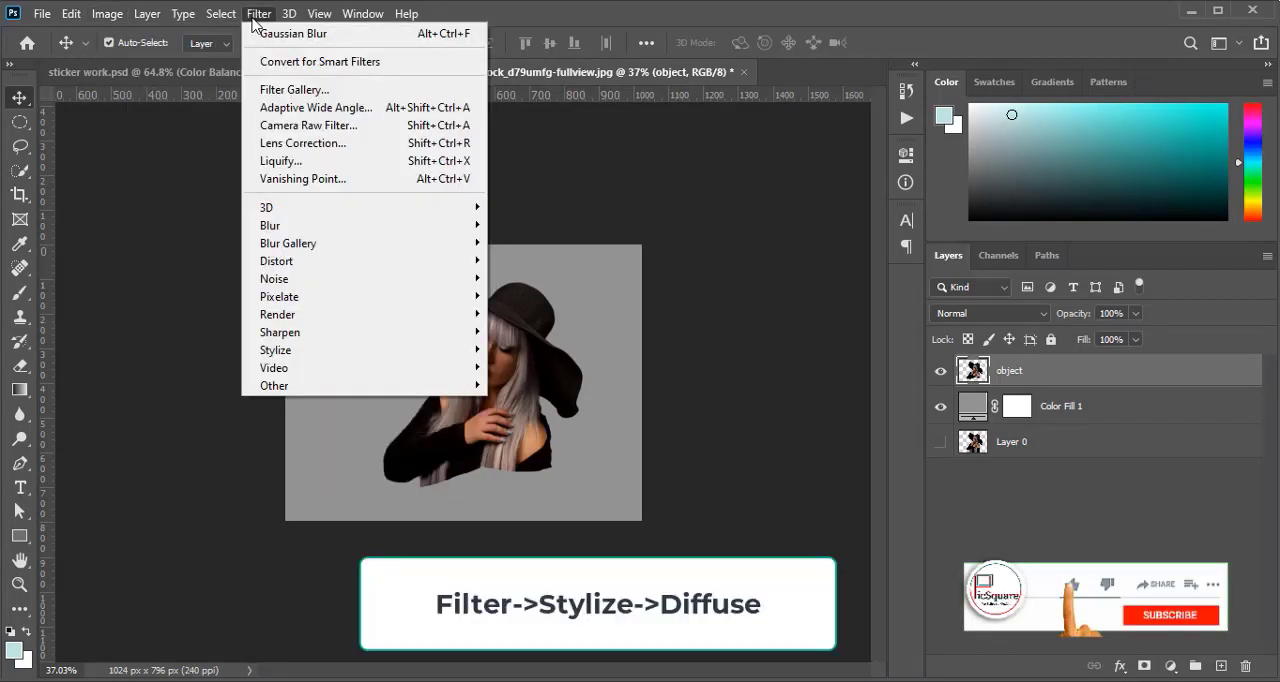
click(256, 16)
click(256, 16)
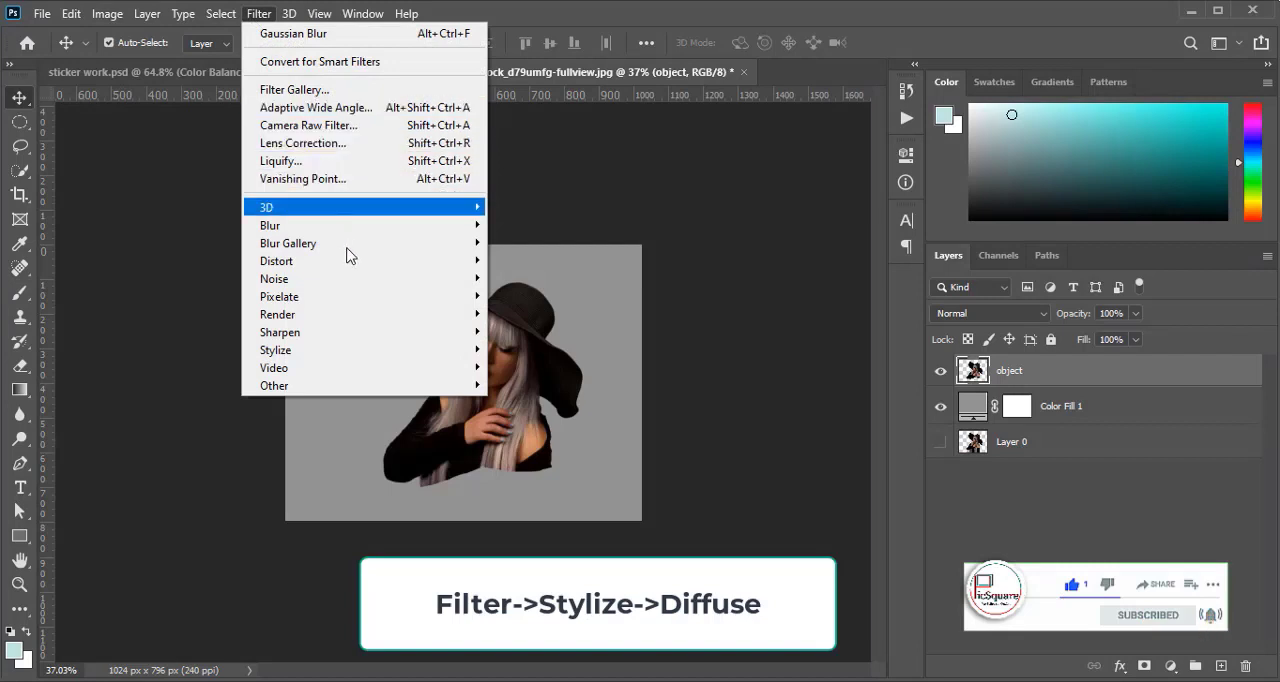
mouse_move(415, 343)
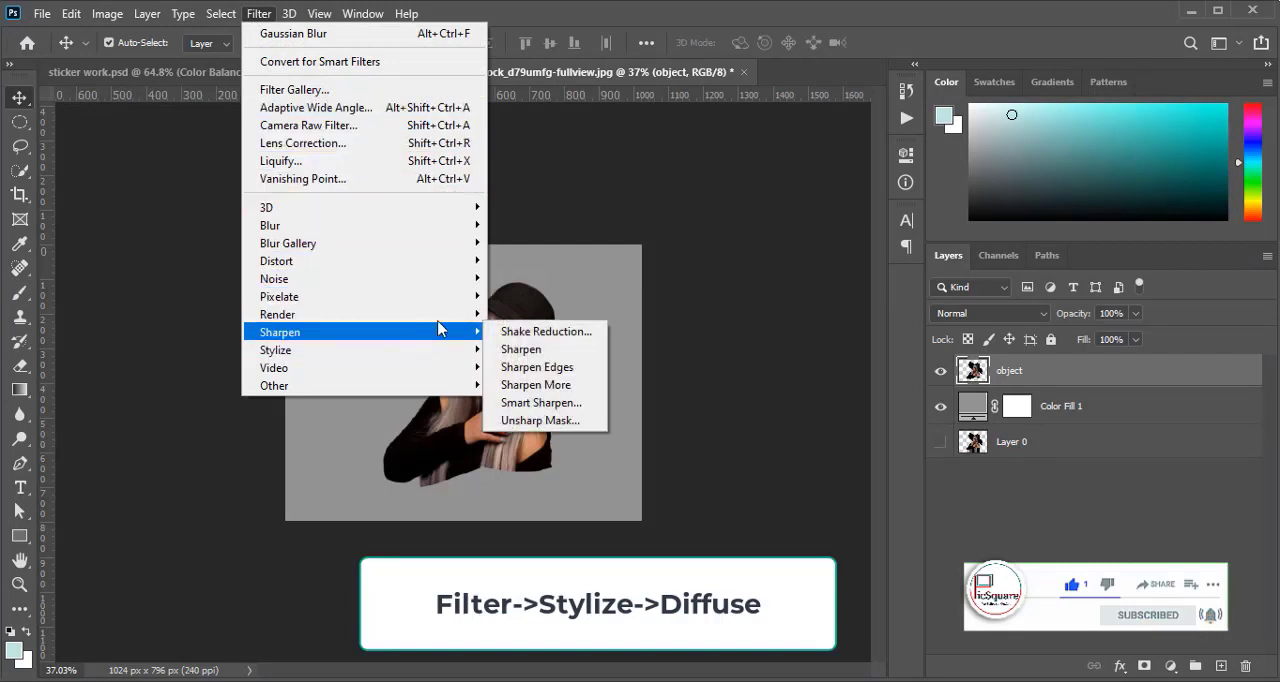
mouse_move(466, 356)
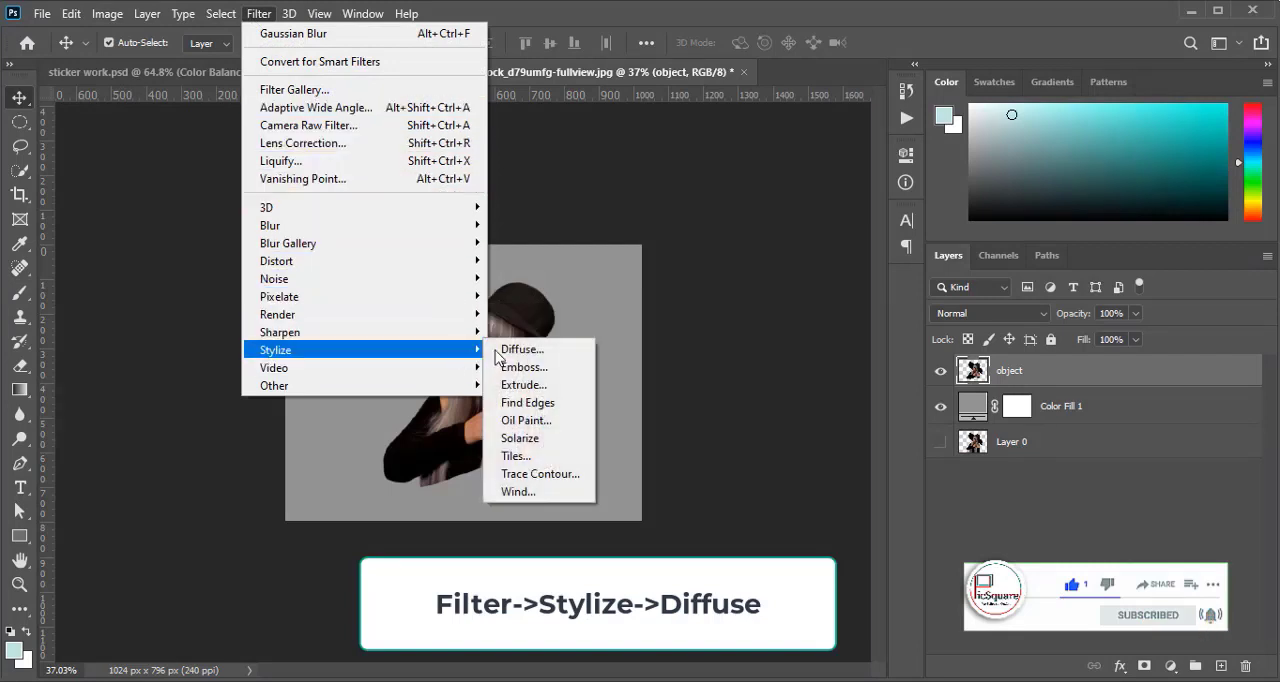
click(516, 349)
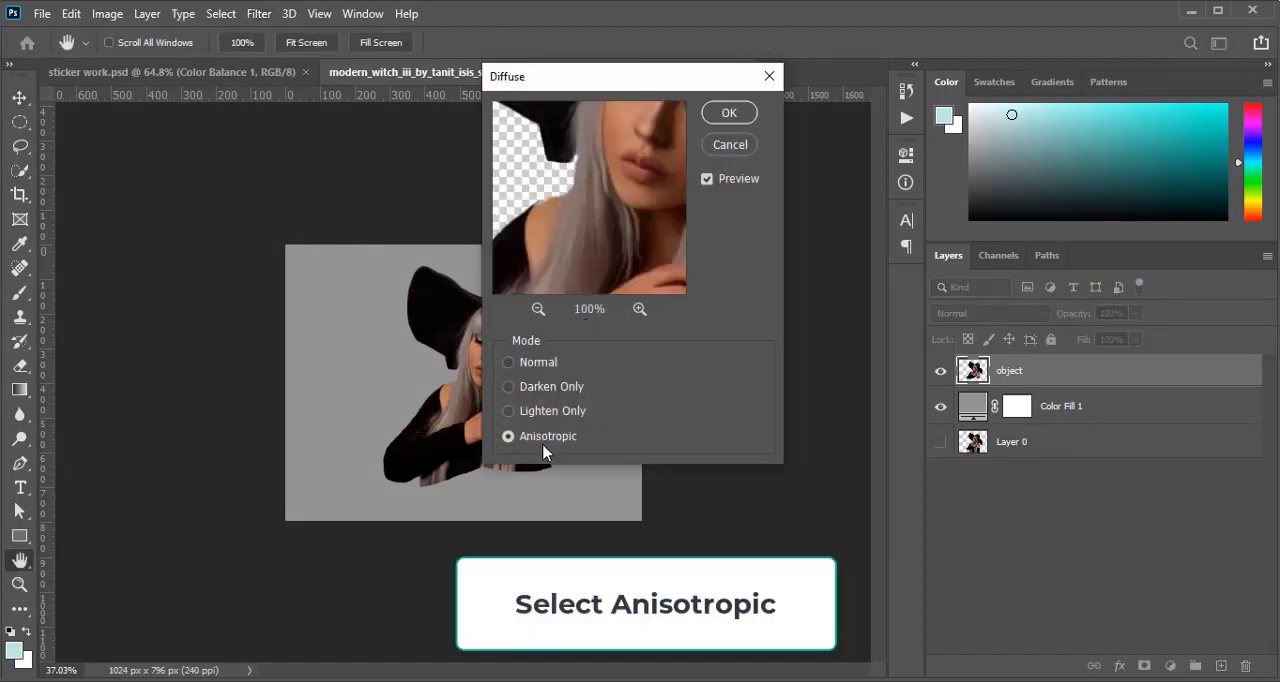
click(729, 112)
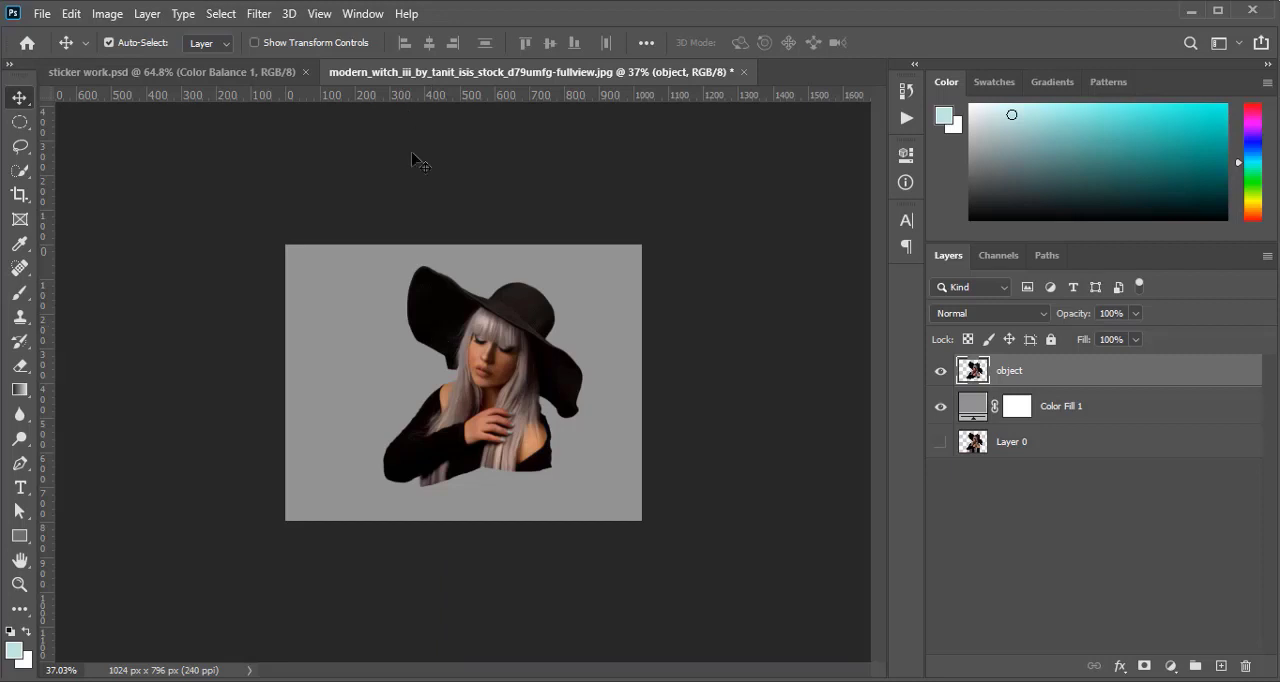
Compare the diffused object layer with the original Layer 0 close up around the face and hat by switching layer visibility
scroll(459, 400, up, 5)
scroll(459, 400, up, 3)
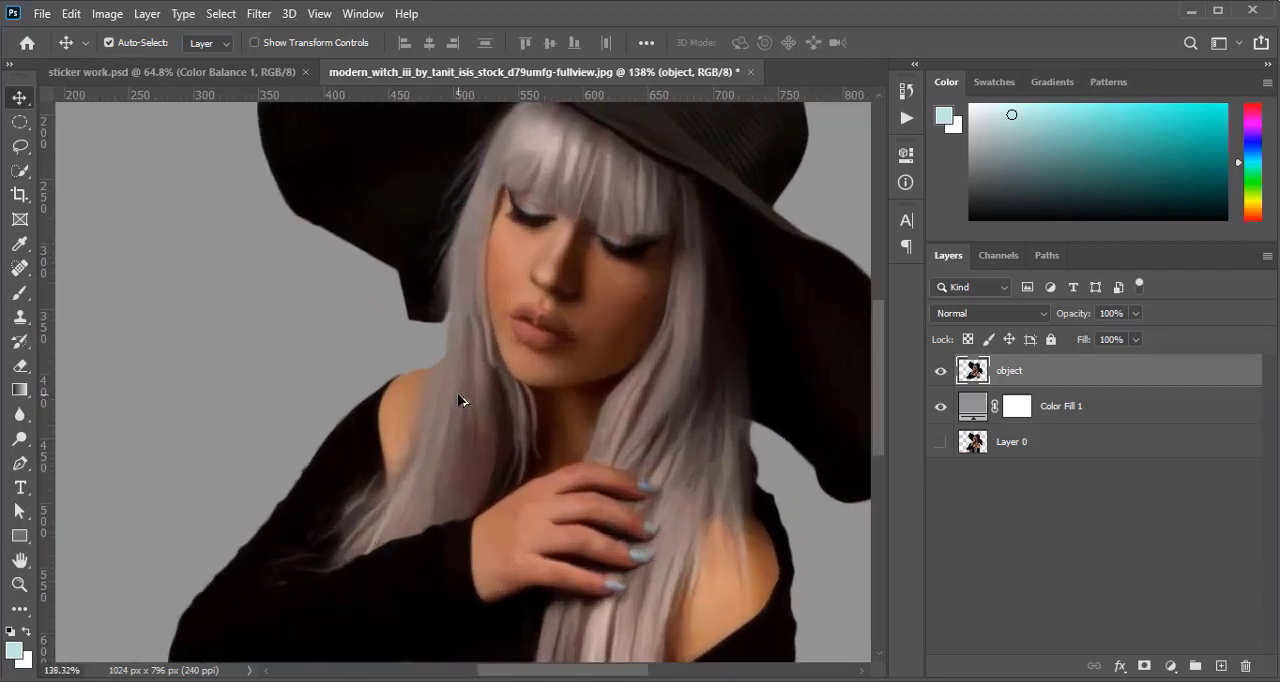
scroll(540, 330, up, 2)
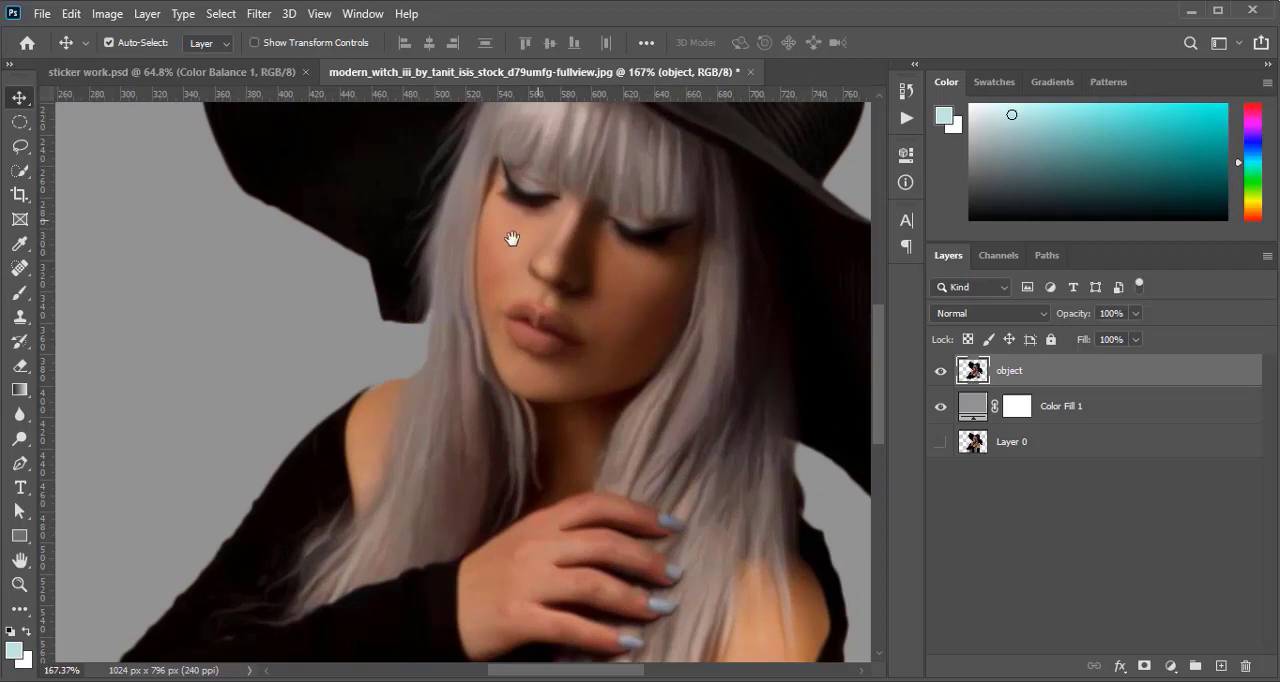
drag(512, 240, 415, 335)
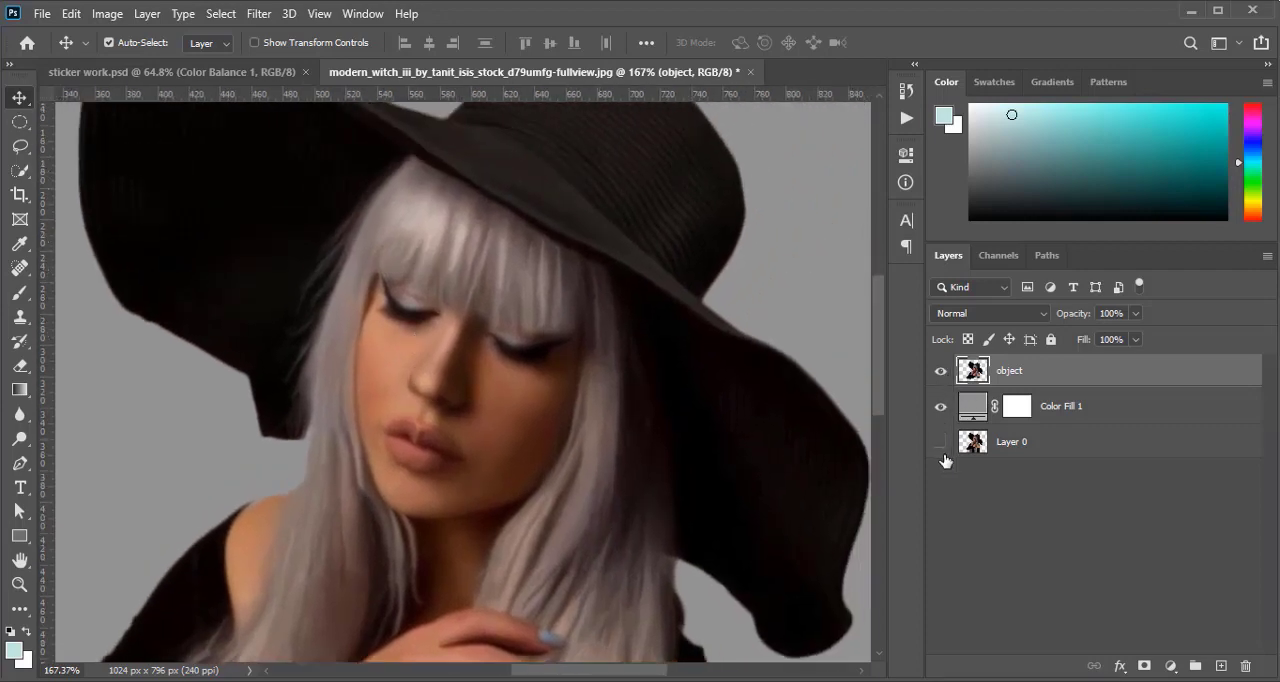
click(940, 371)
click(940, 406)
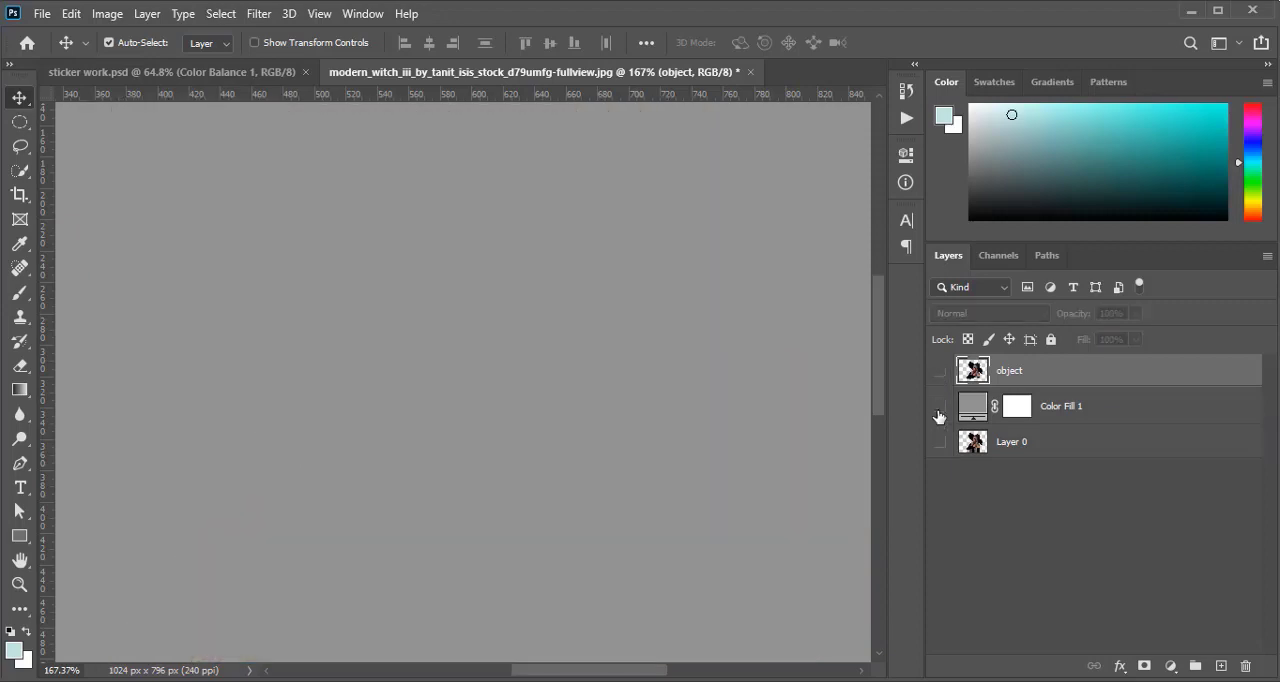
click(940, 443)
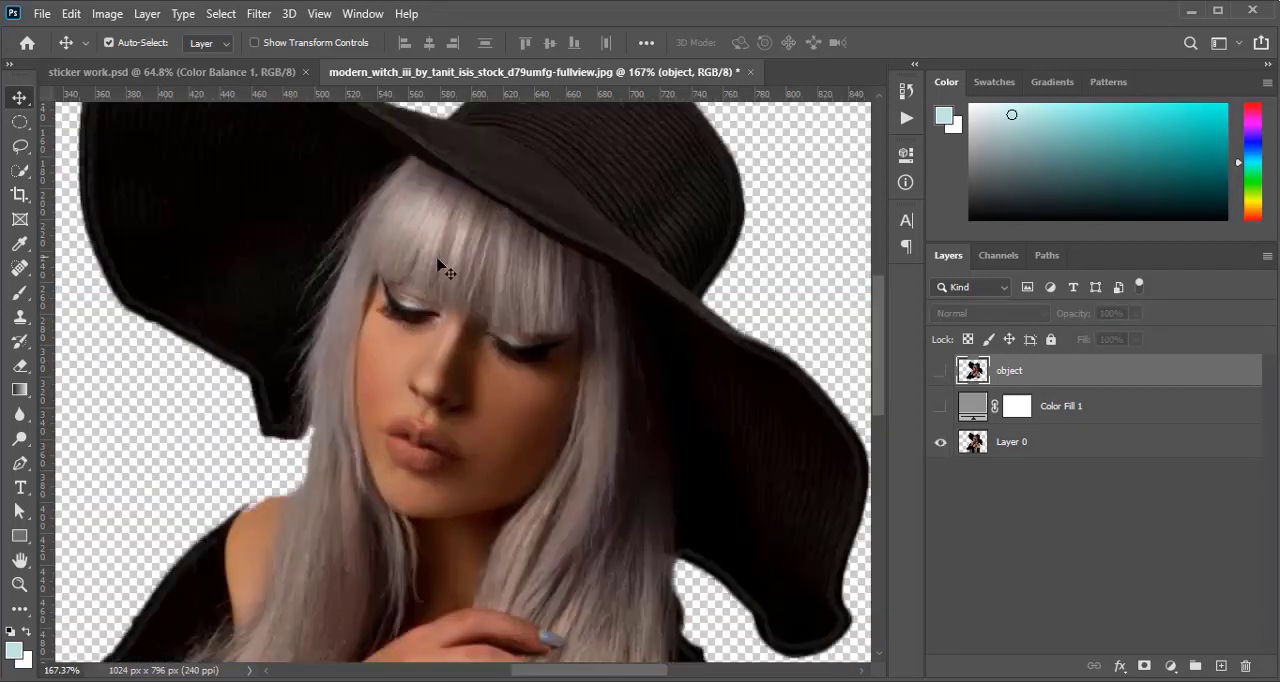
click(940, 443)
click(940, 406)
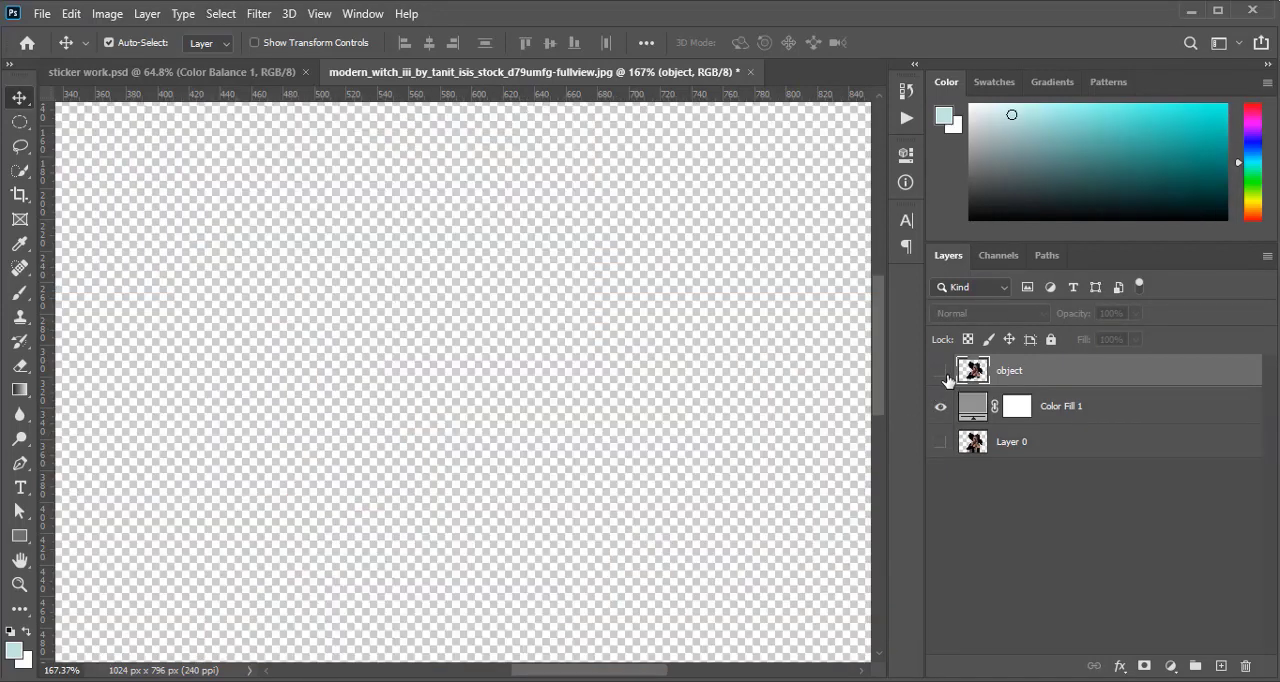
click(940, 371)
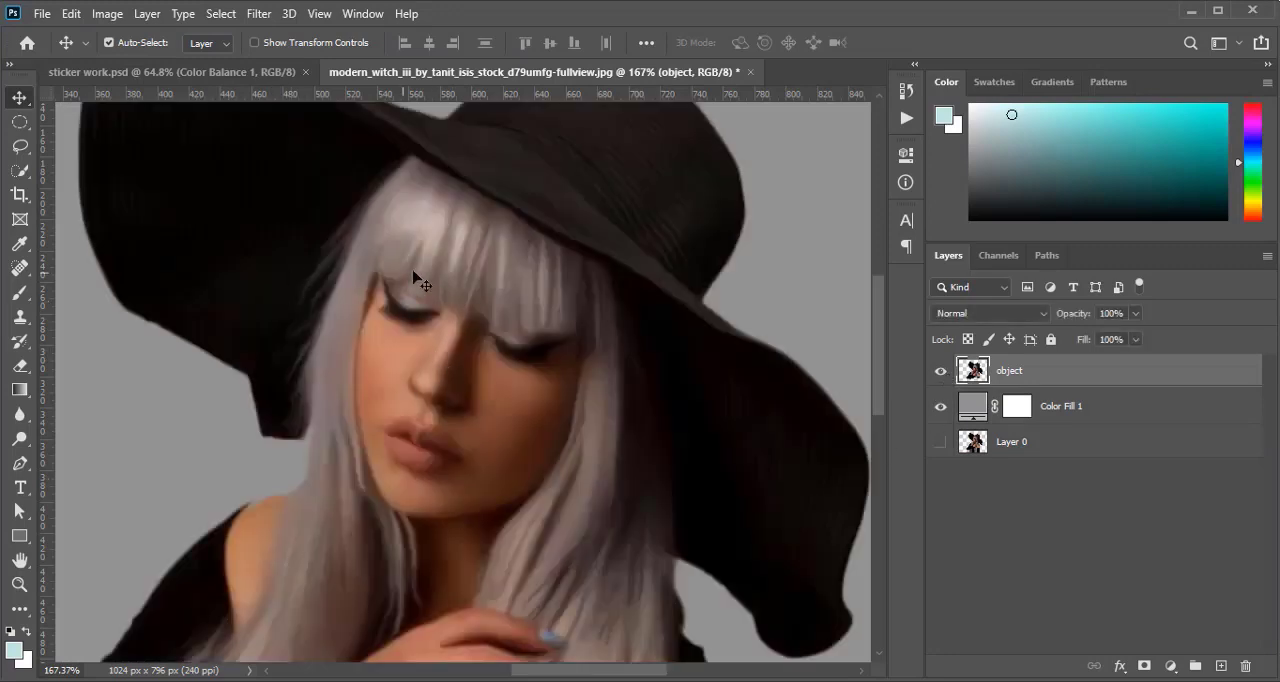
scroll(500, 358, down, 3)
scroll(488, 353, up, 3)
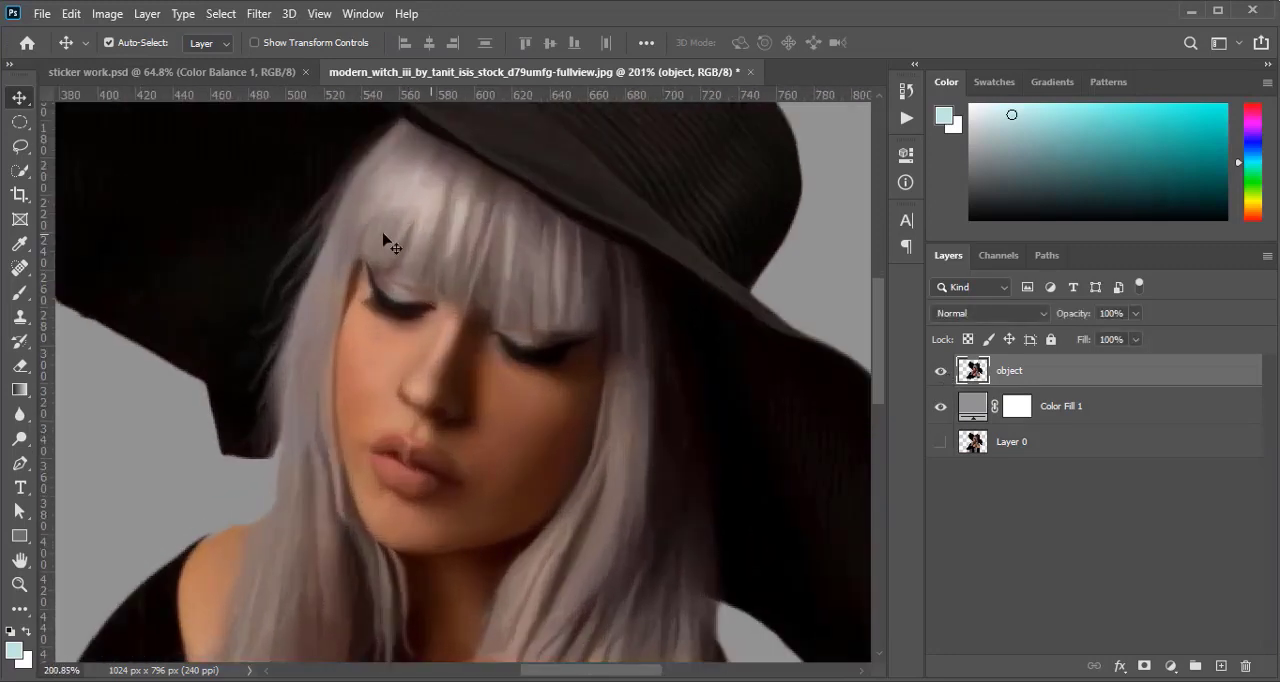
scroll(388, 404, down, 5)
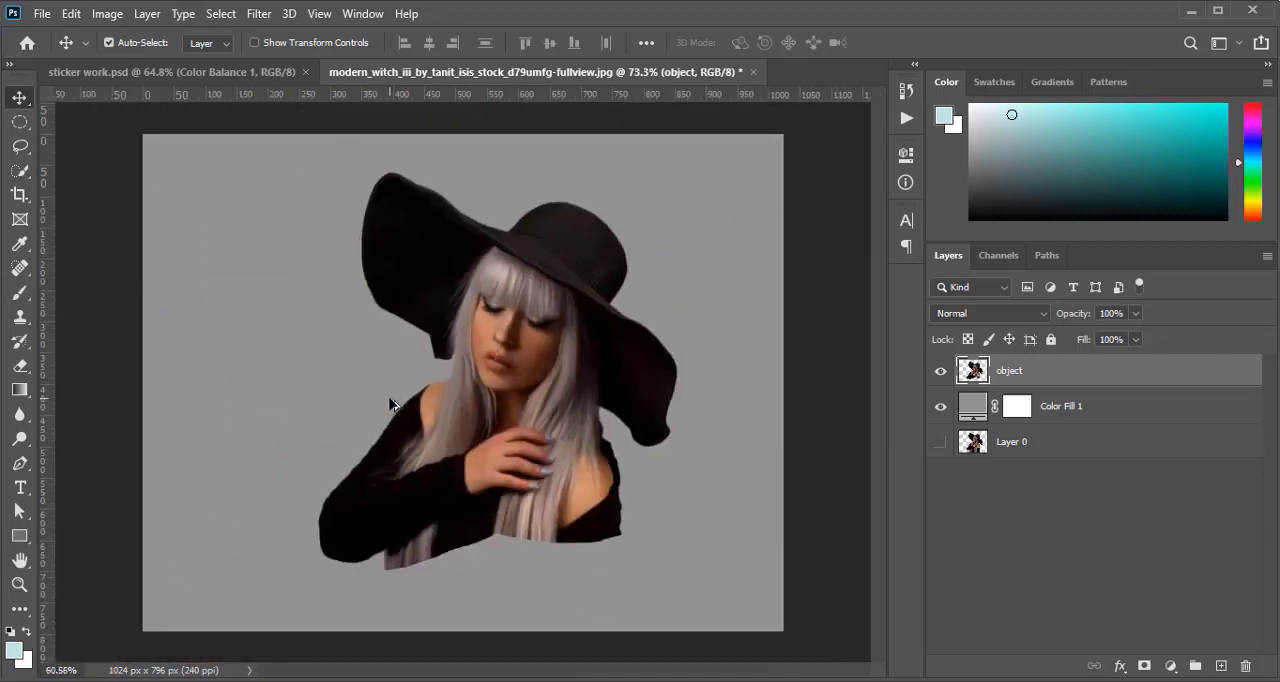
scroll(388, 404, up, 1)
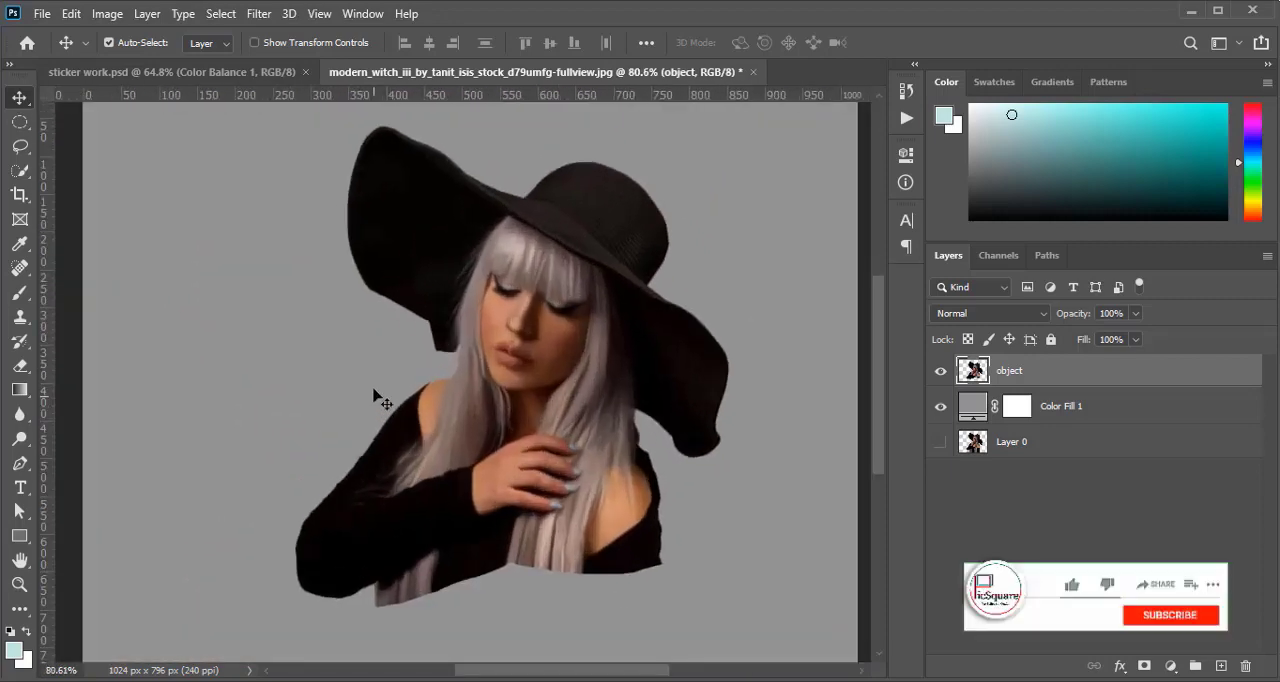
Rotate the whole image 90° clockwise and reapply the Diffuse filter to the object layer
click(107, 13)
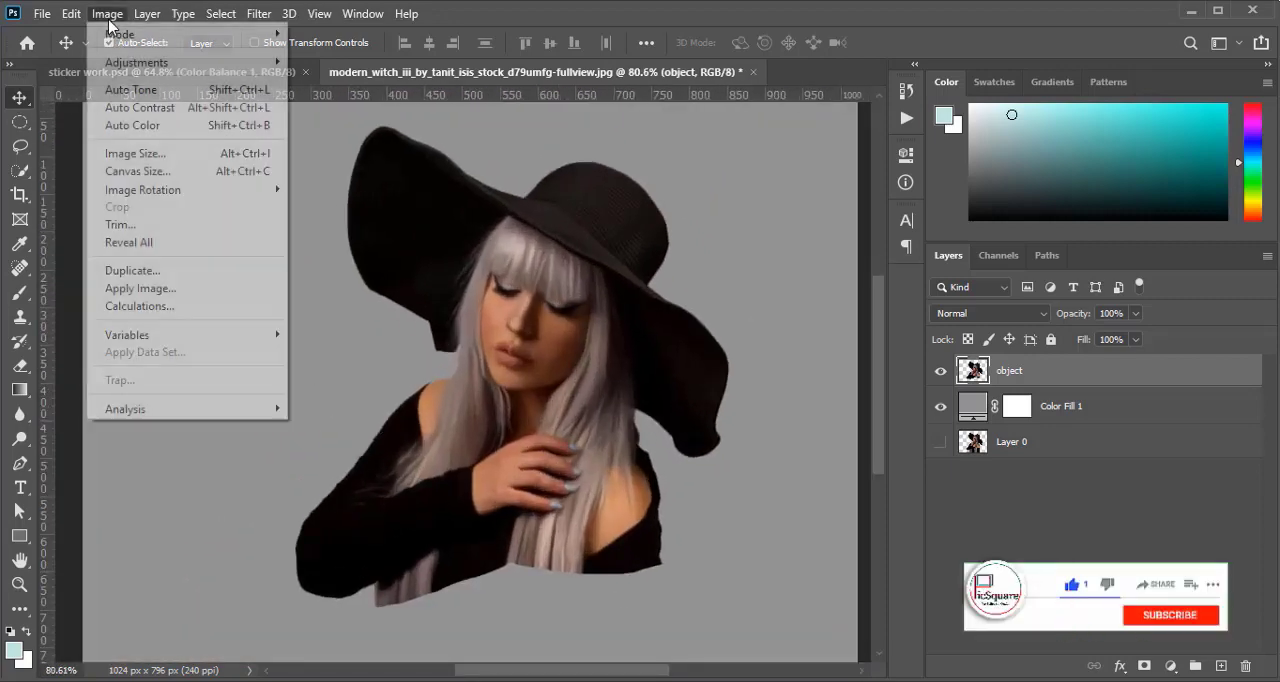
mouse_move(186, 191)
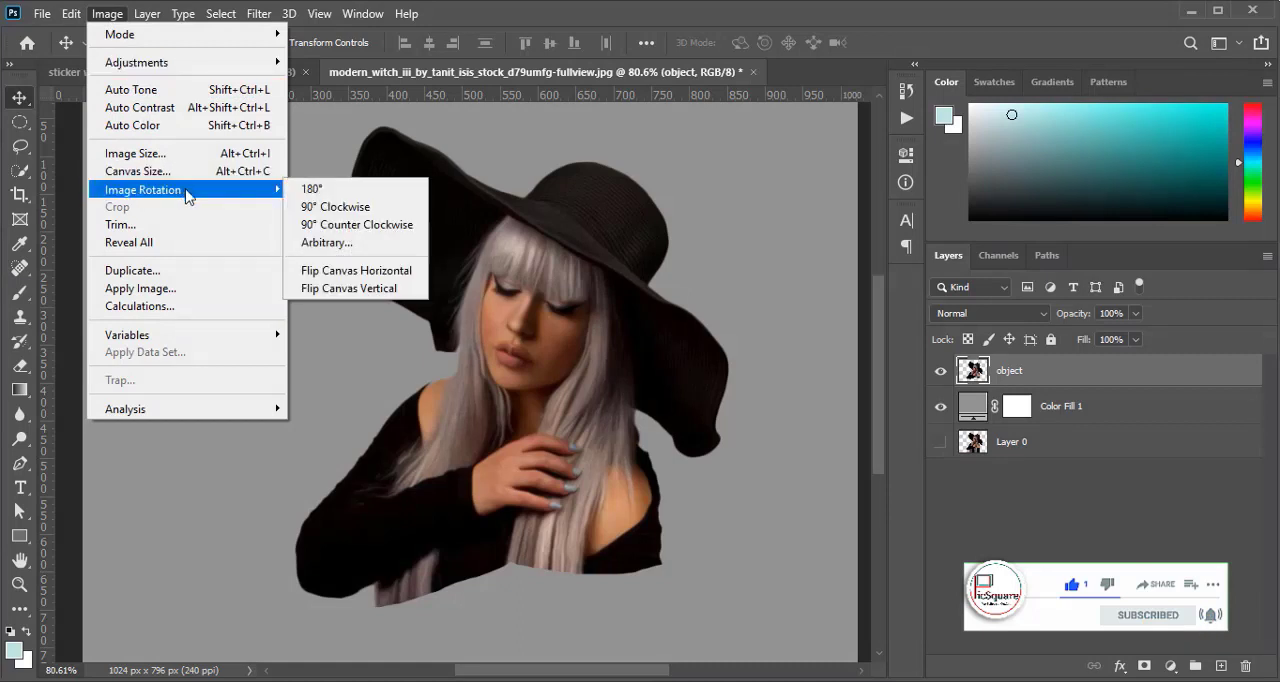
click(337, 209)
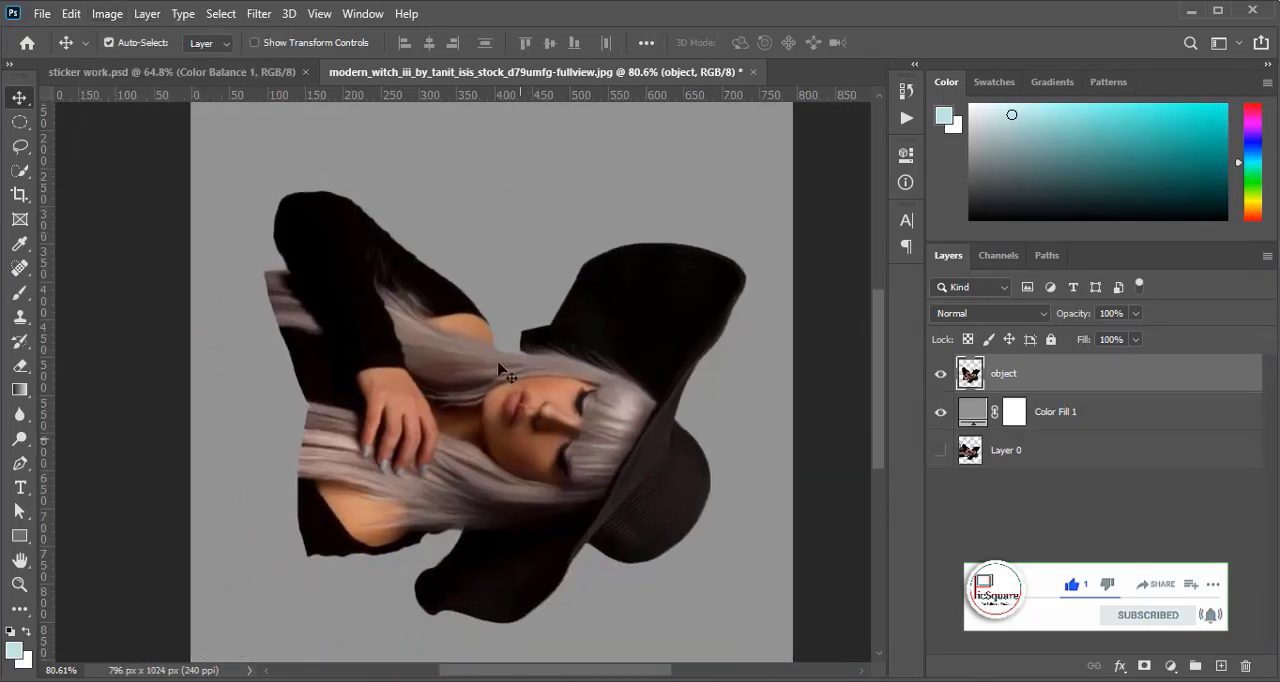
click(263, 22)
click(271, 30)
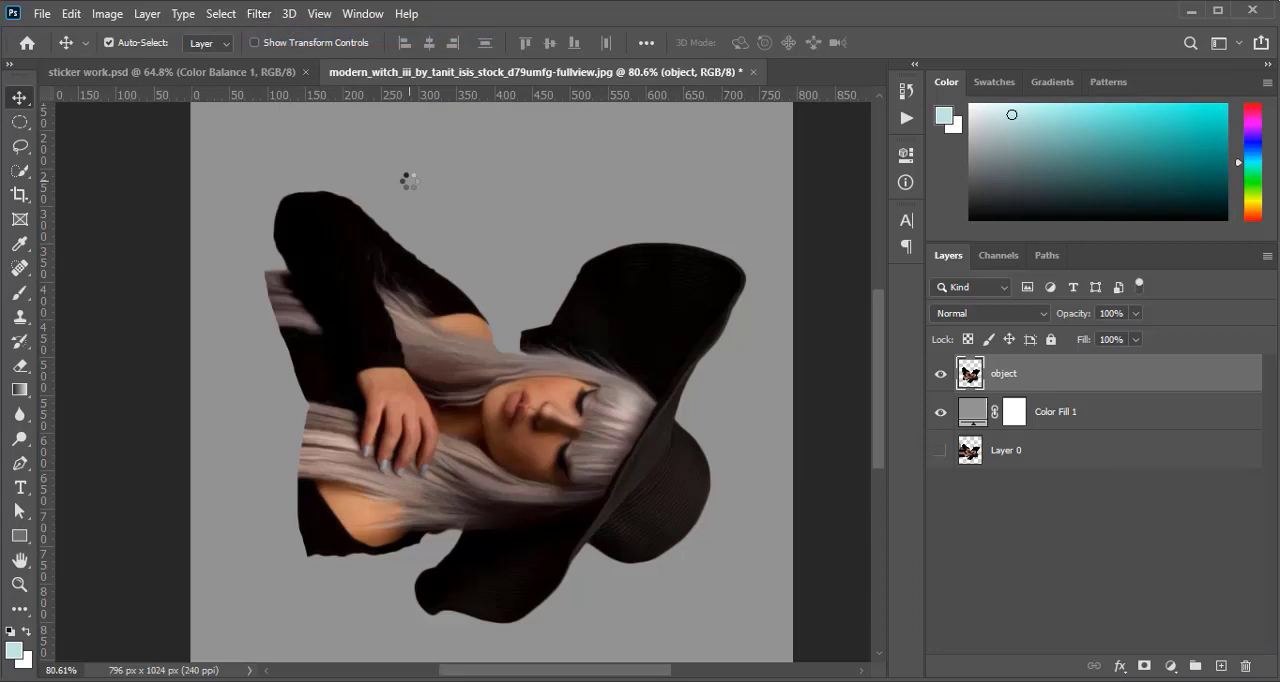
Rotate the image another 90° clockwise so the woman is upside down, and run Diffuse again on the object layer
click(107, 14)
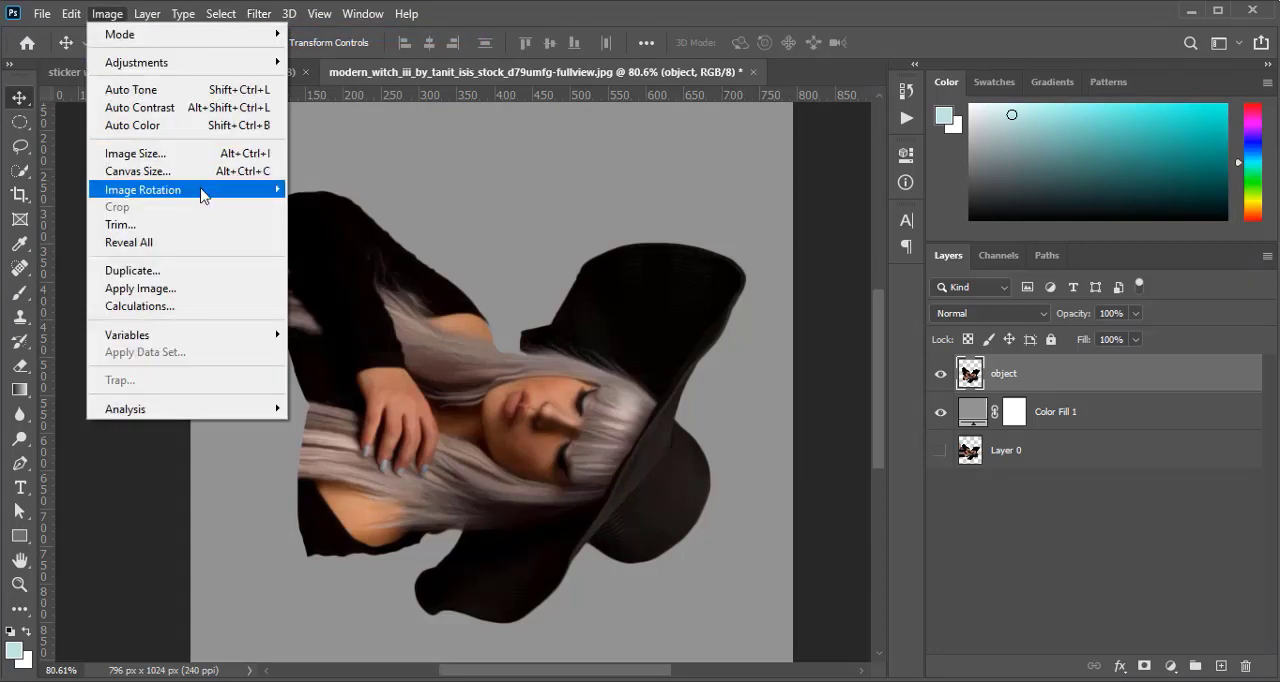
mouse_move(203, 190)
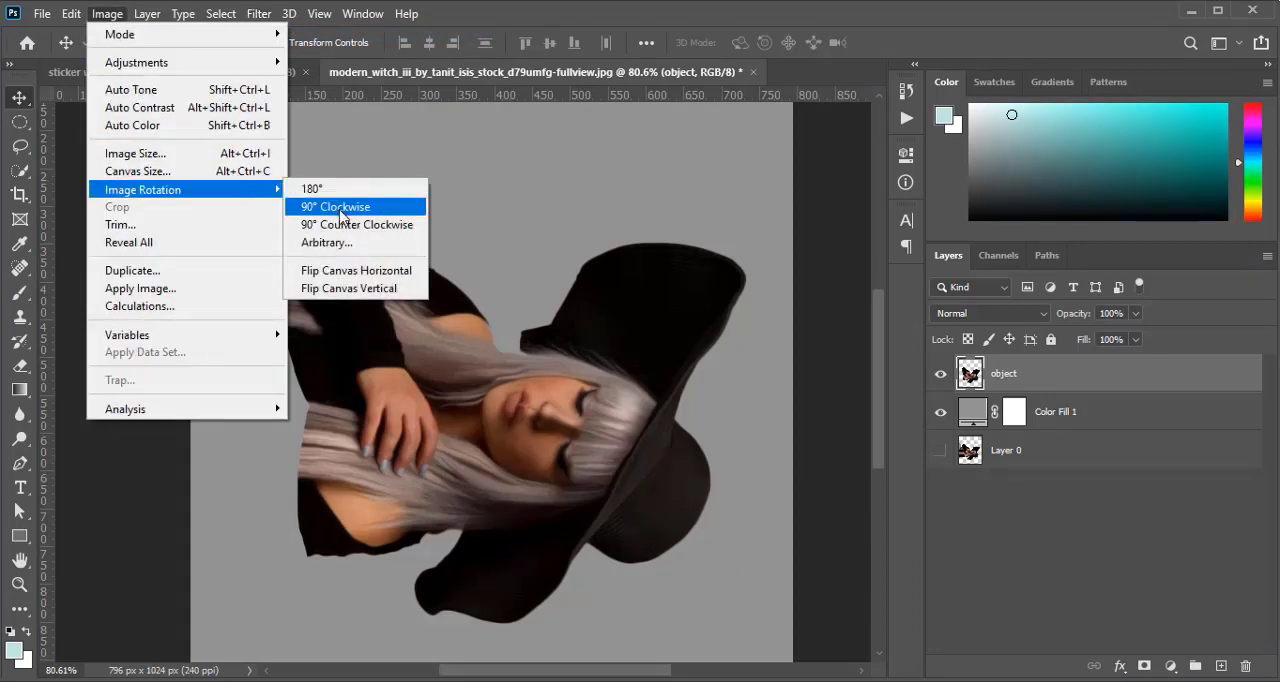
click(341, 215)
click(254, 16)
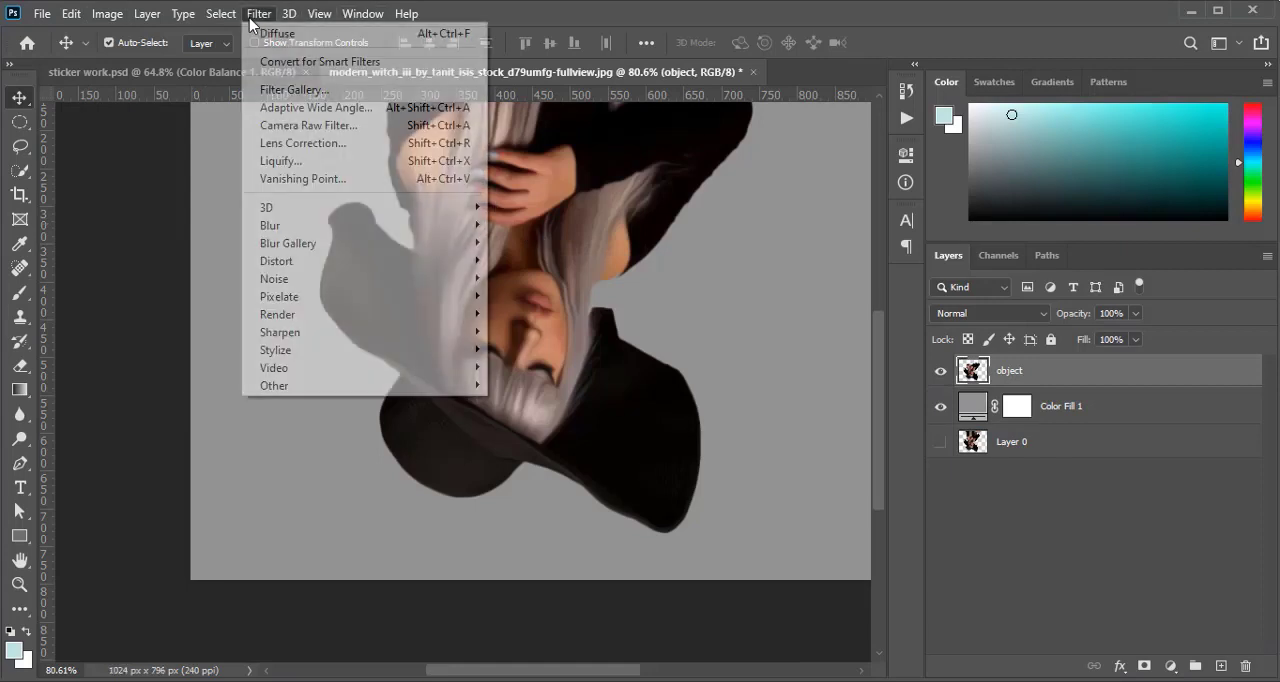
click(276, 33)
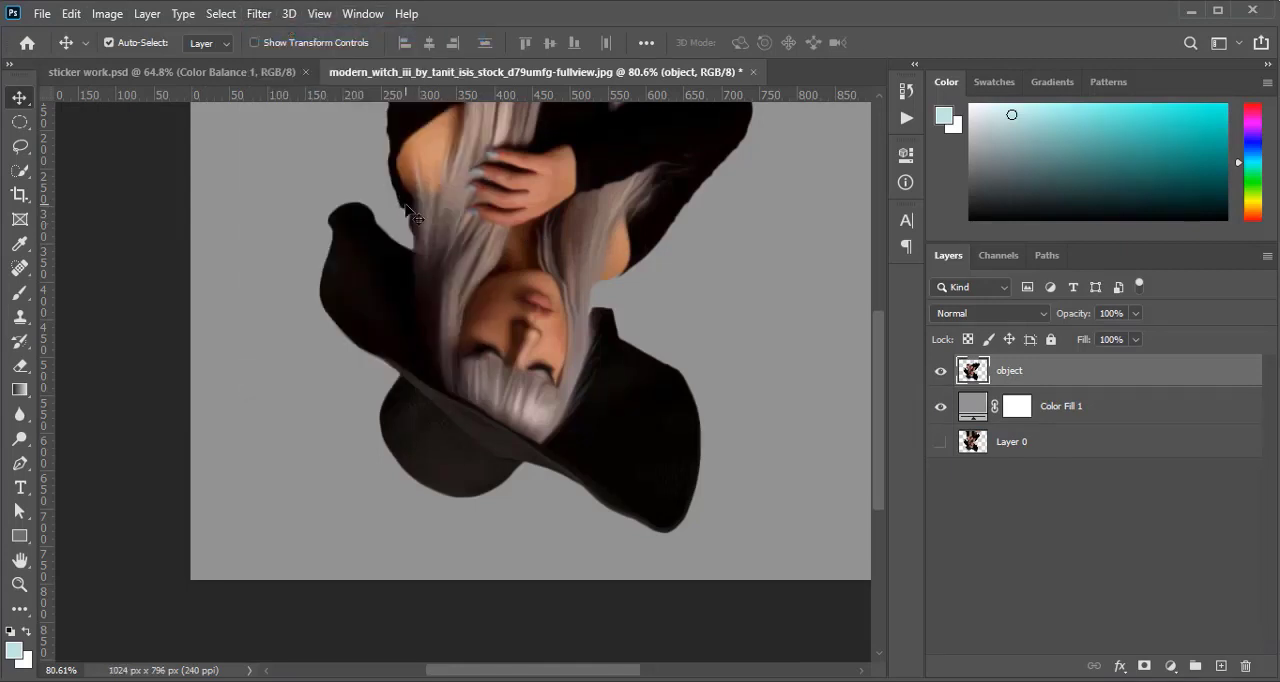
Turn the upside-down image 90° clockwise and repeat the Diffuse filter on the object layer
click(115, 24)
mouse_move(242, 190)
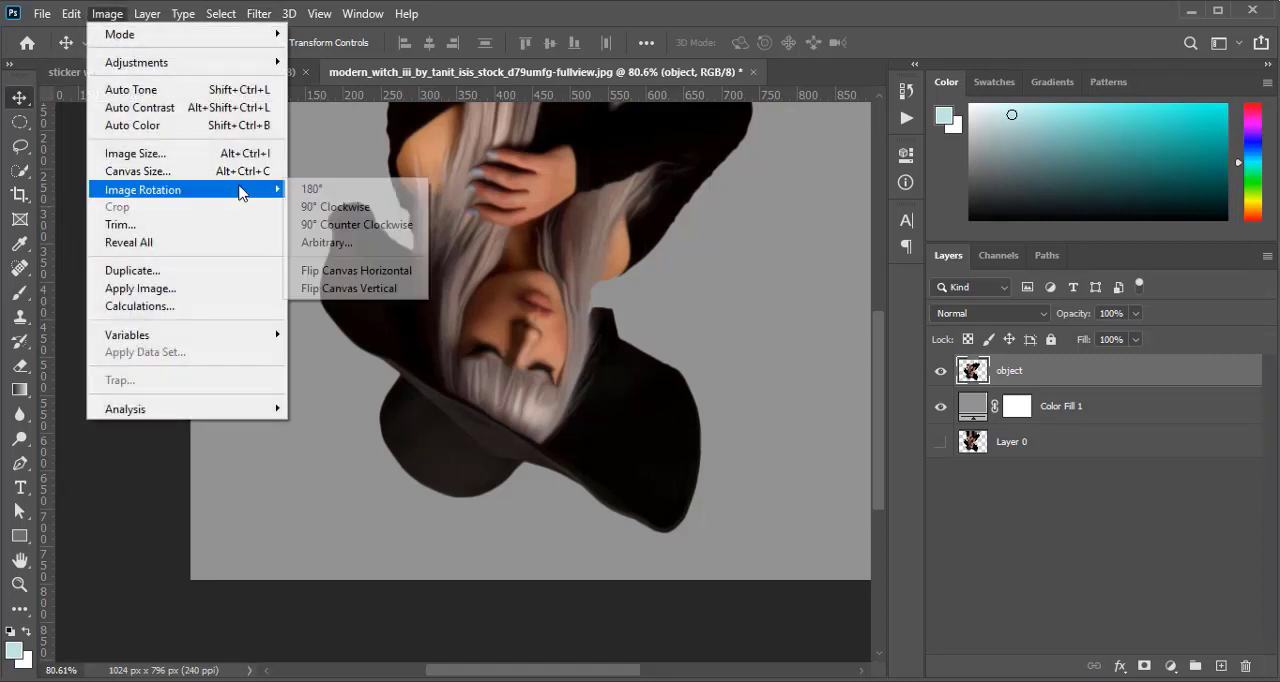
click(335, 207)
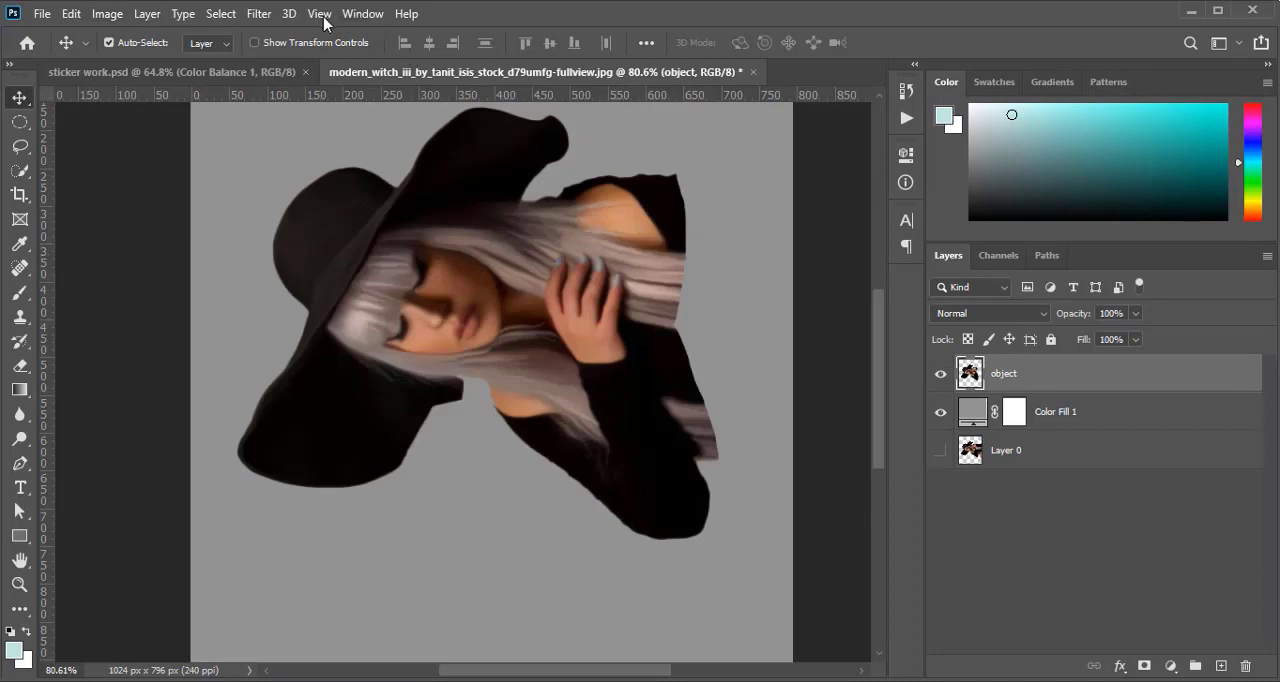
click(262, 14)
click(290, 37)
Bring the image back upright with a final 90° clockwise rotation and apply Diffuse once more to the object layer
click(104, 14)
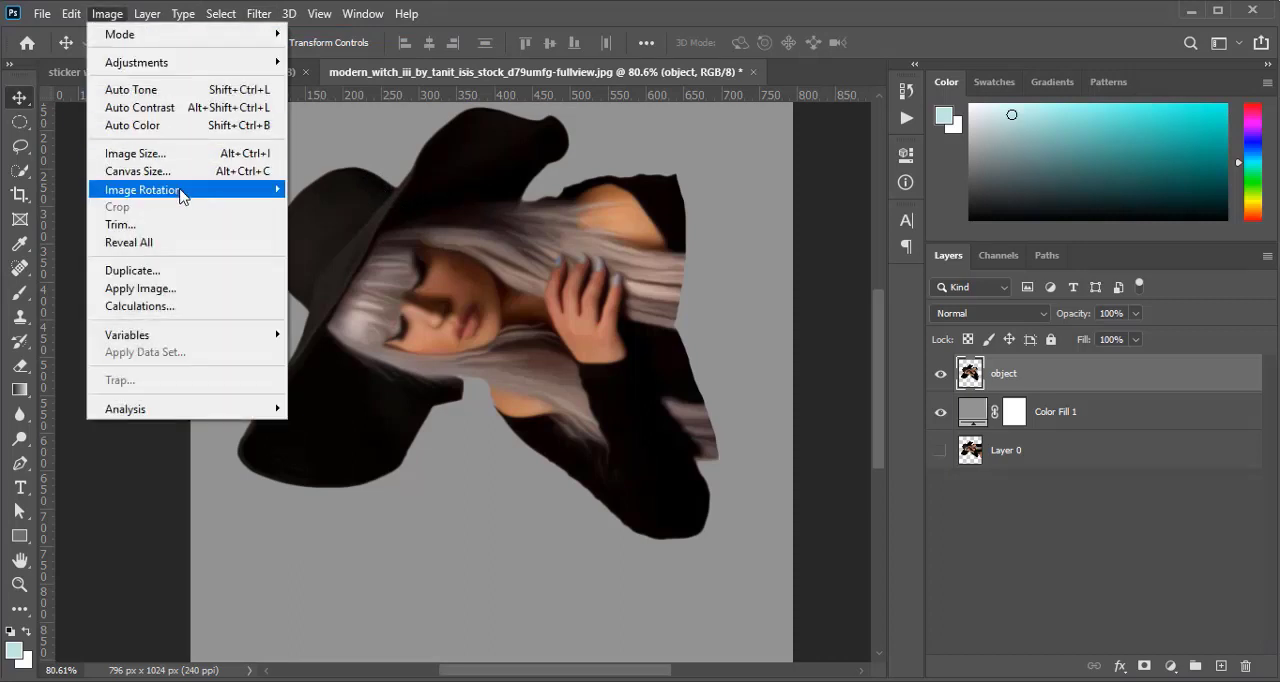
mouse_move(177, 194)
click(371, 207)
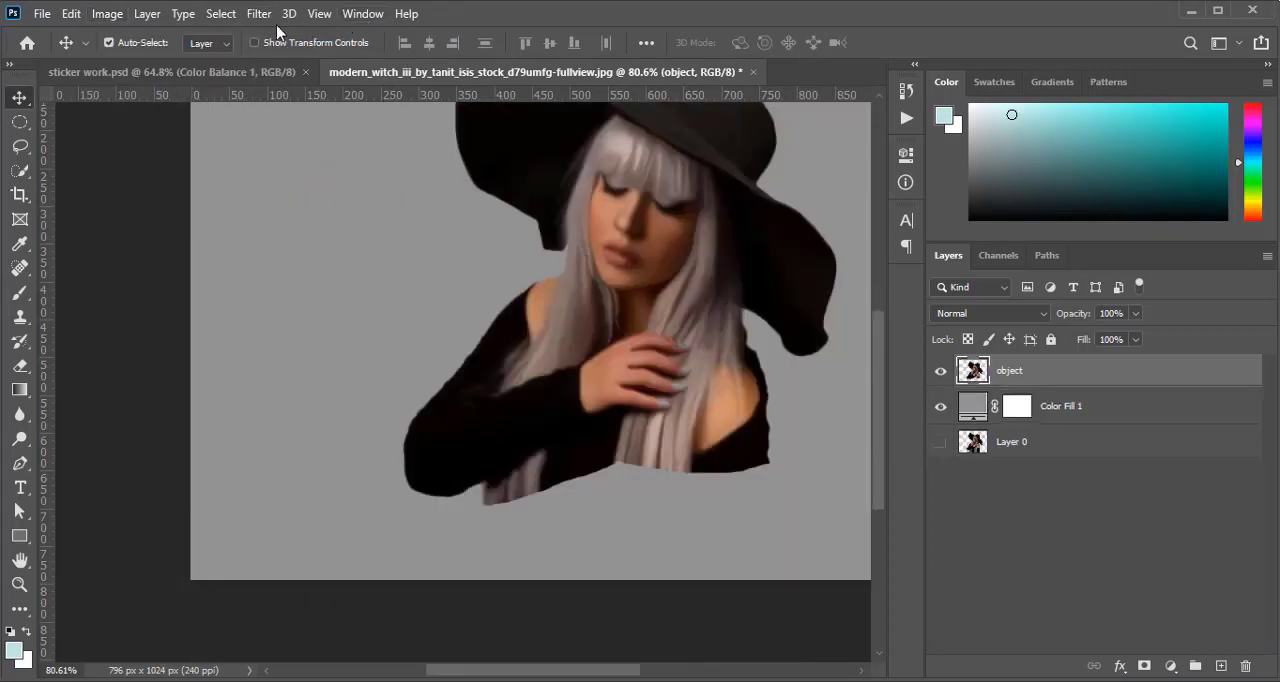
click(259, 14)
click(290, 37)
scroll(392, 362, down, 3)
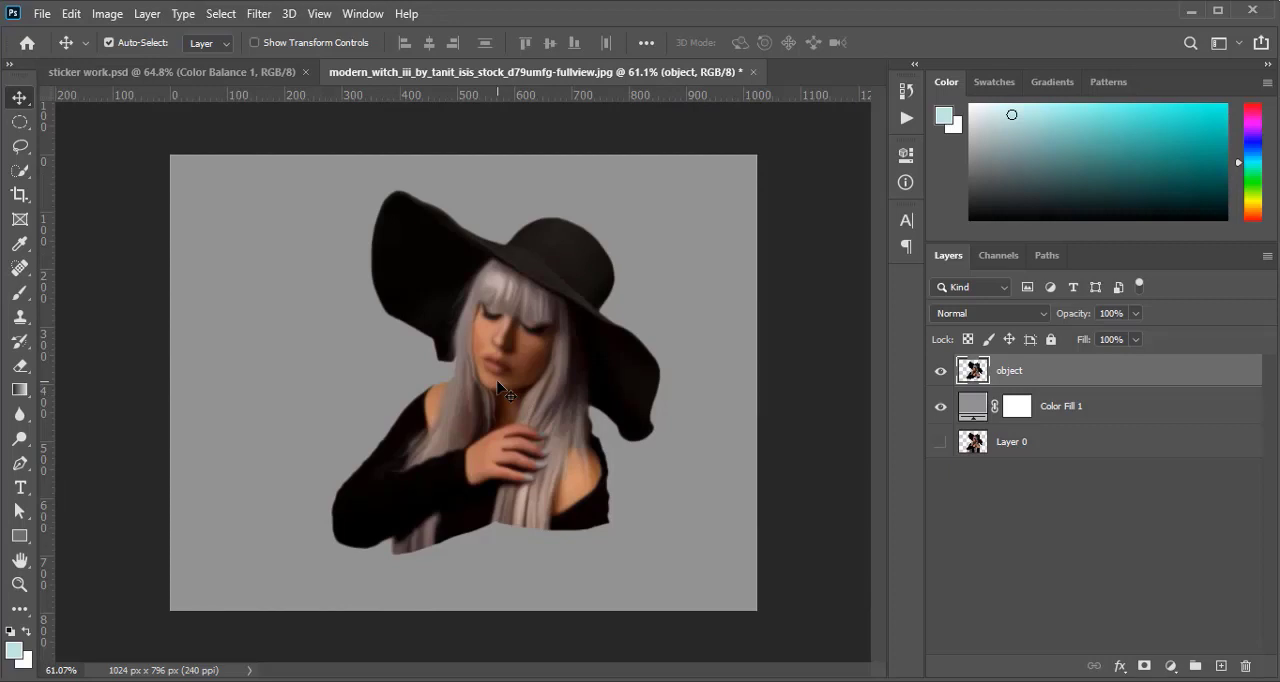
click(259, 14)
mouse_move(384, 352)
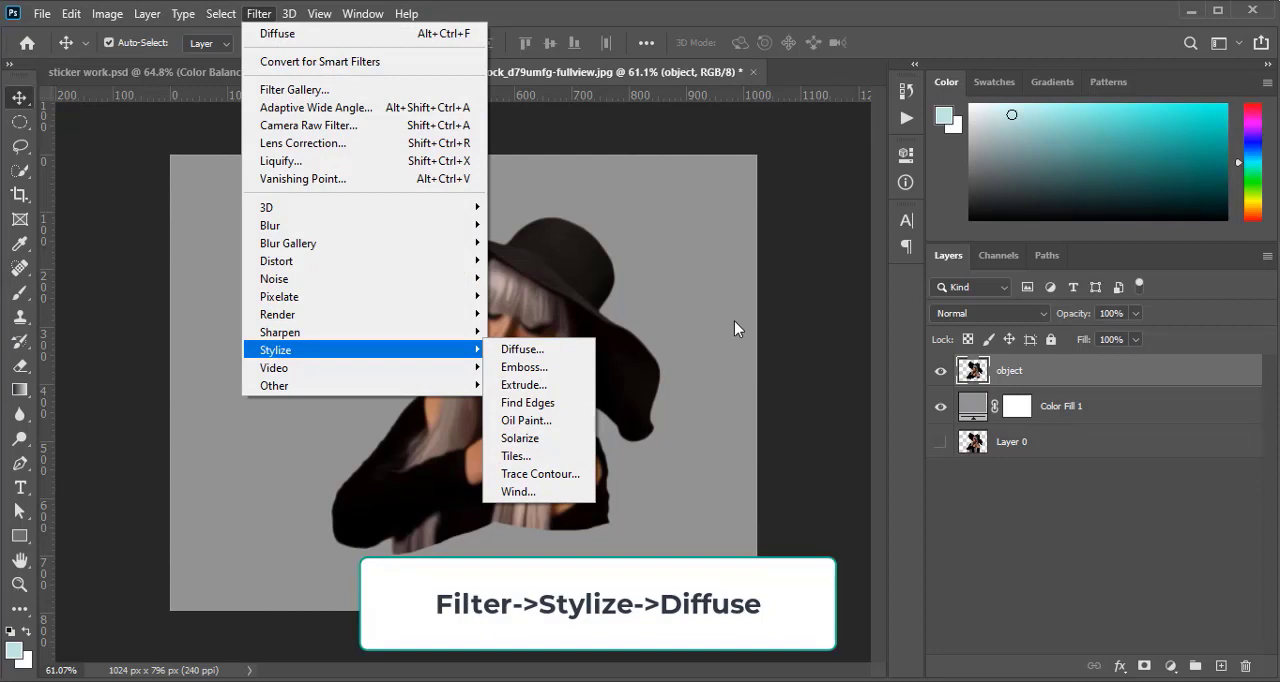
click(724, 348)
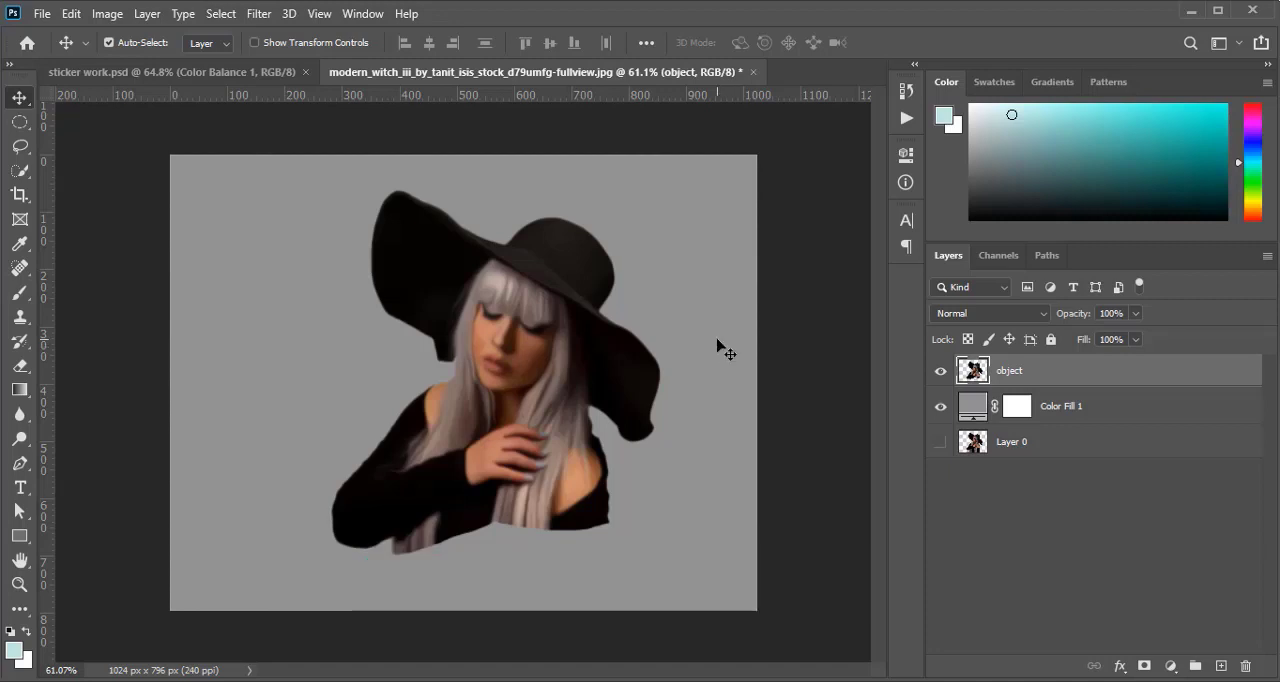
Apply a Surface Blur to the object layer with a radius of 20 pixels and a threshold of 7 levels
click(259, 13)
mouse_move(366, 229)
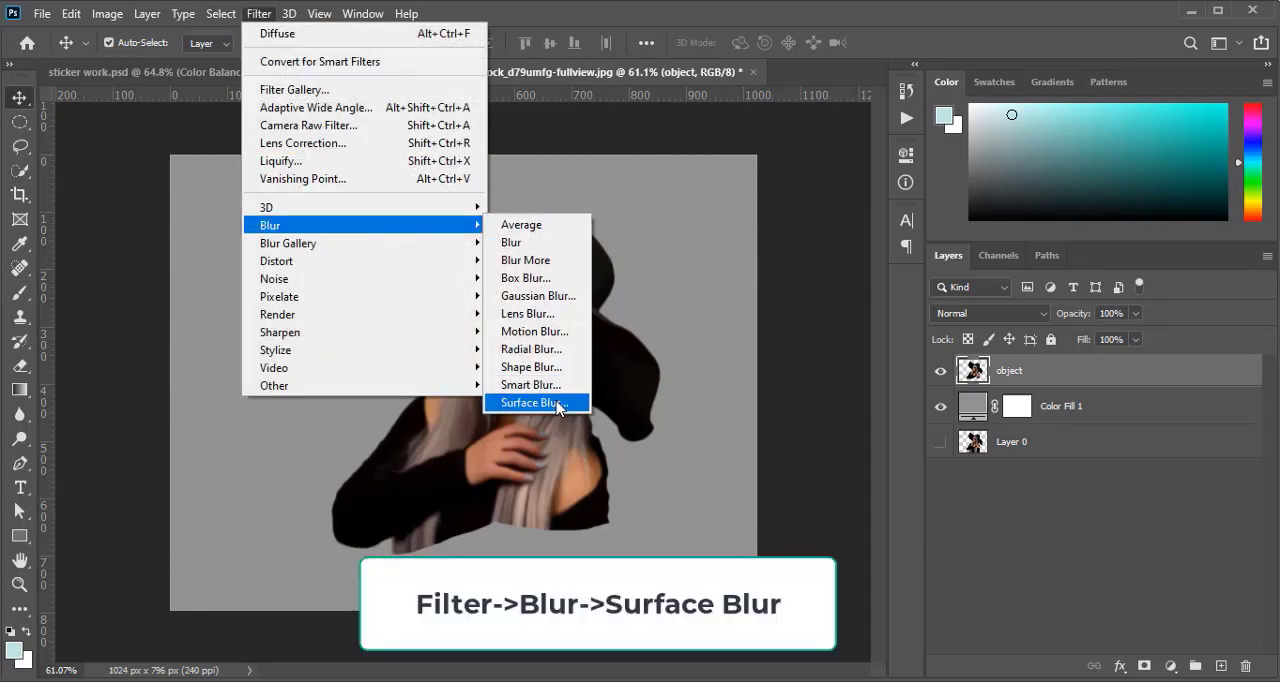
click(533, 402)
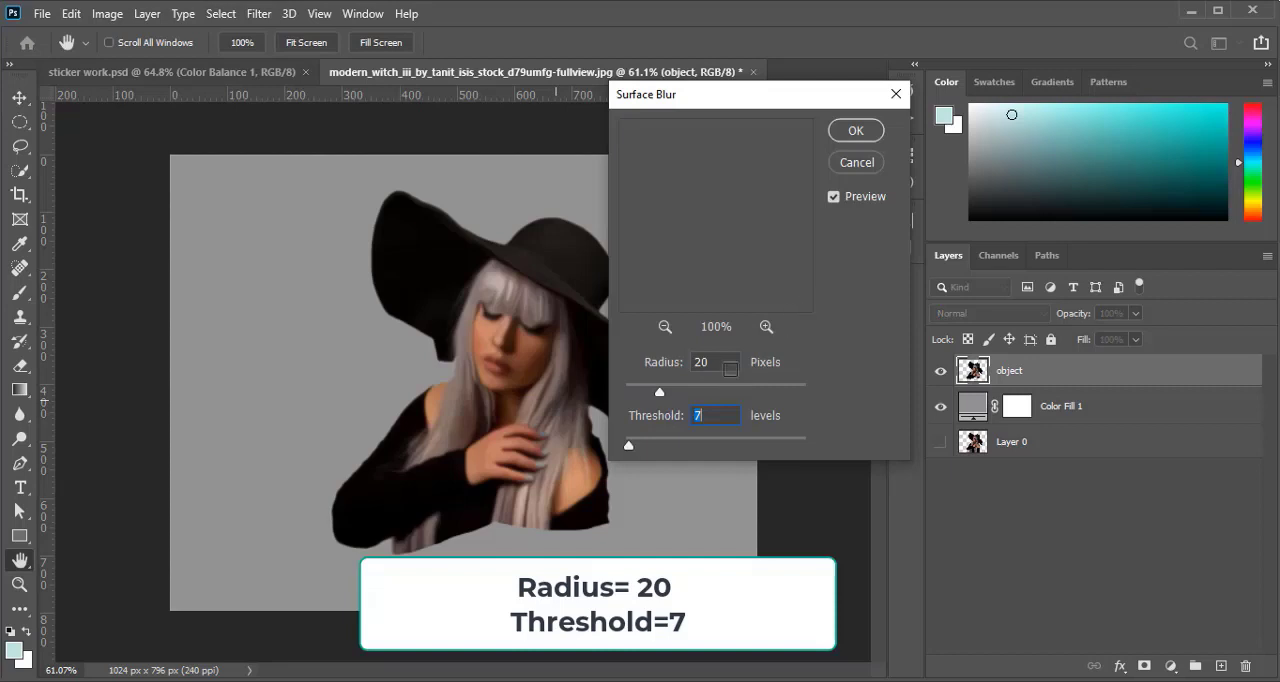
click(663, 363)
click(711, 366)
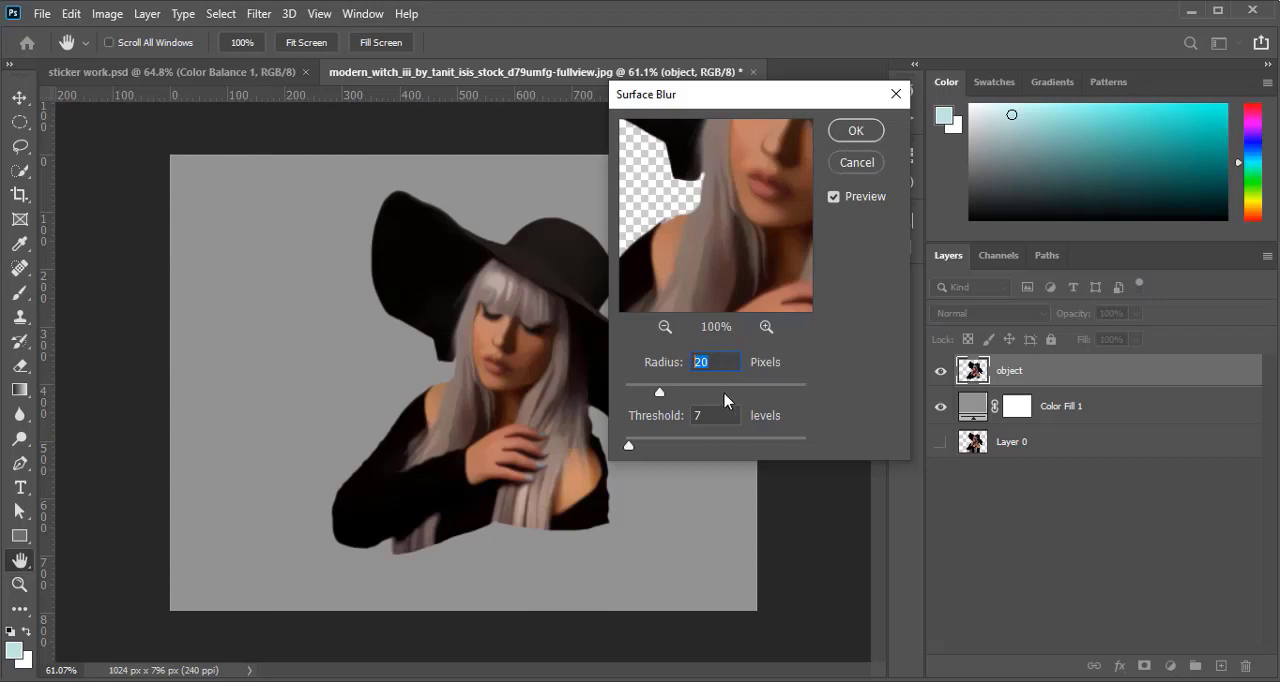
click(860, 131)
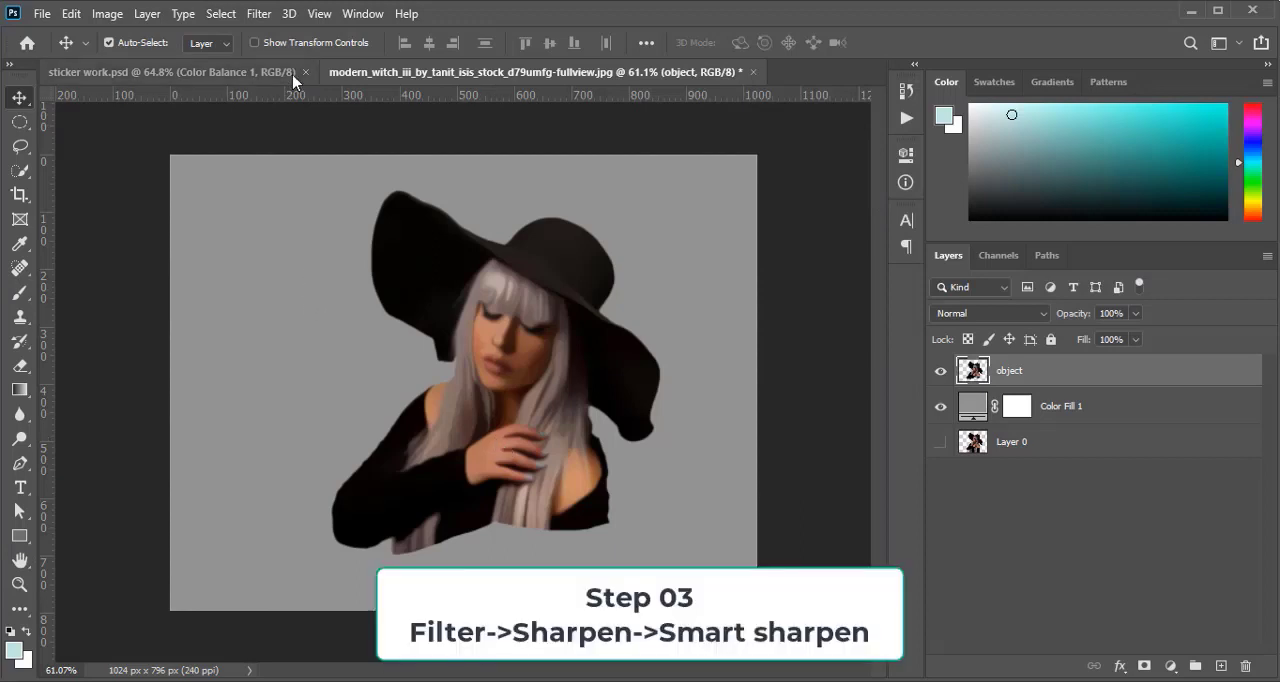
Apply Smart Sharpen to the object layer with amount 200%, radius 2.0 px, reduce noise 50% and Gaussian Blur removal
click(265, 13)
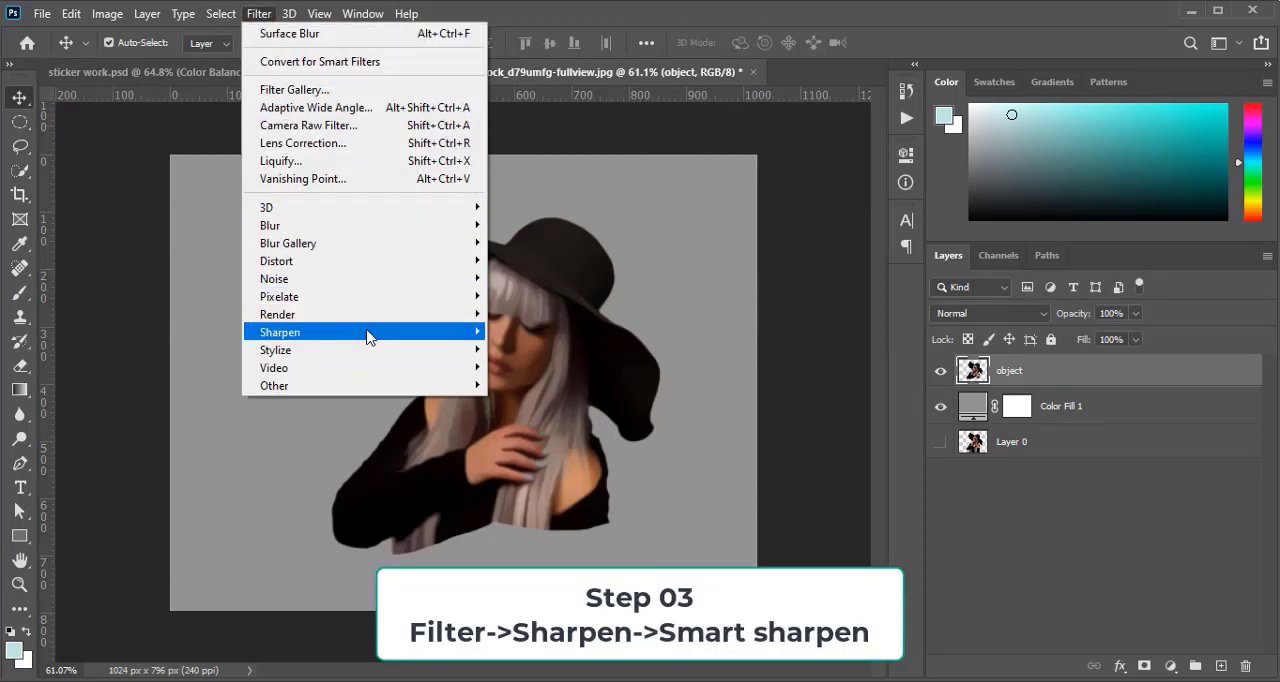
mouse_move(450, 336)
click(545, 402)
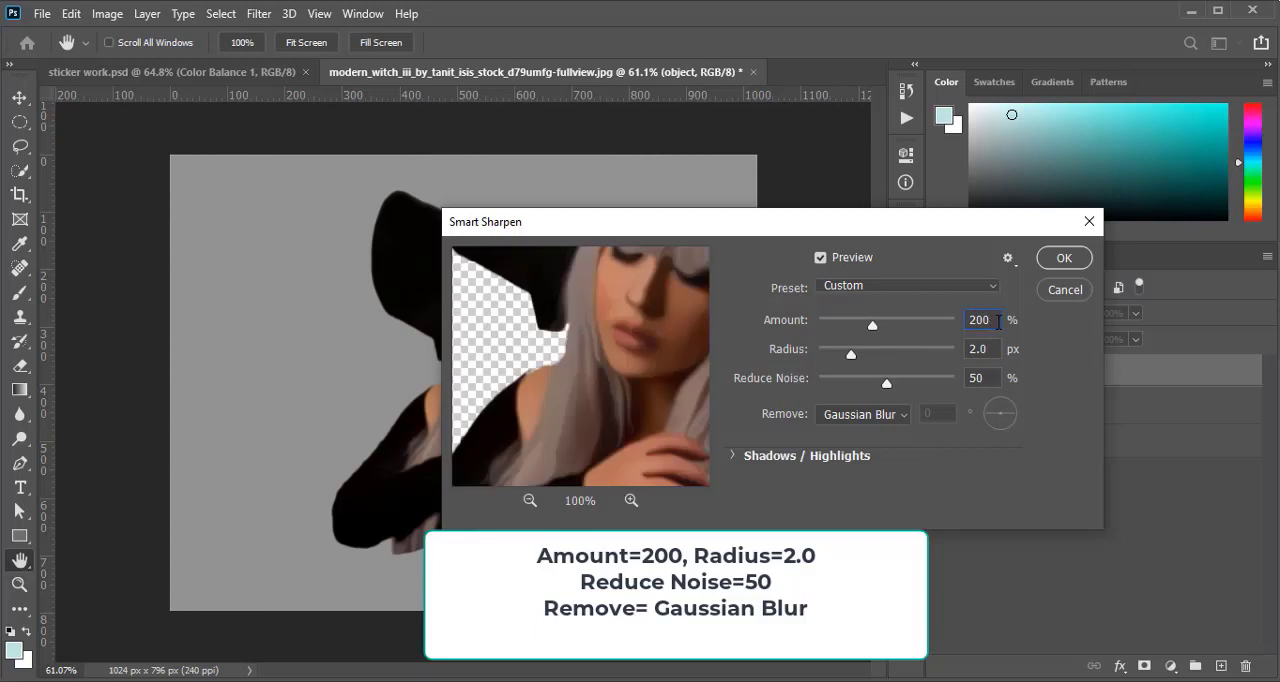
click(993, 350)
click(897, 416)
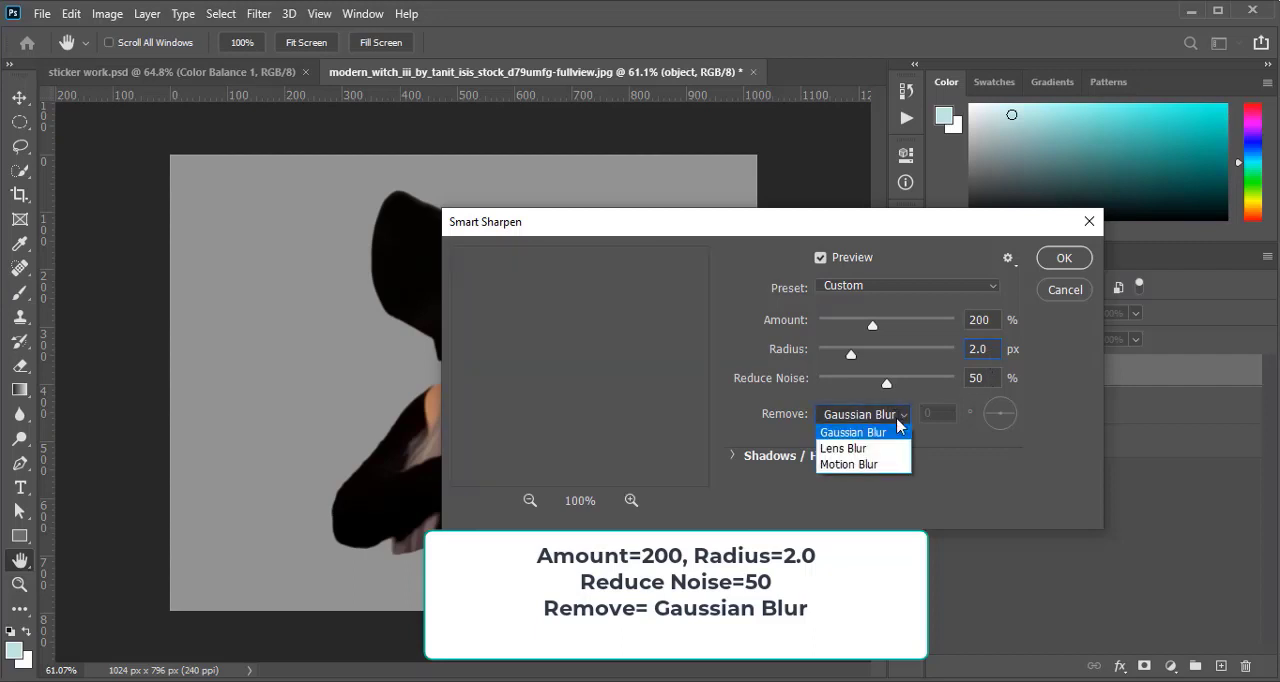
click(894, 437)
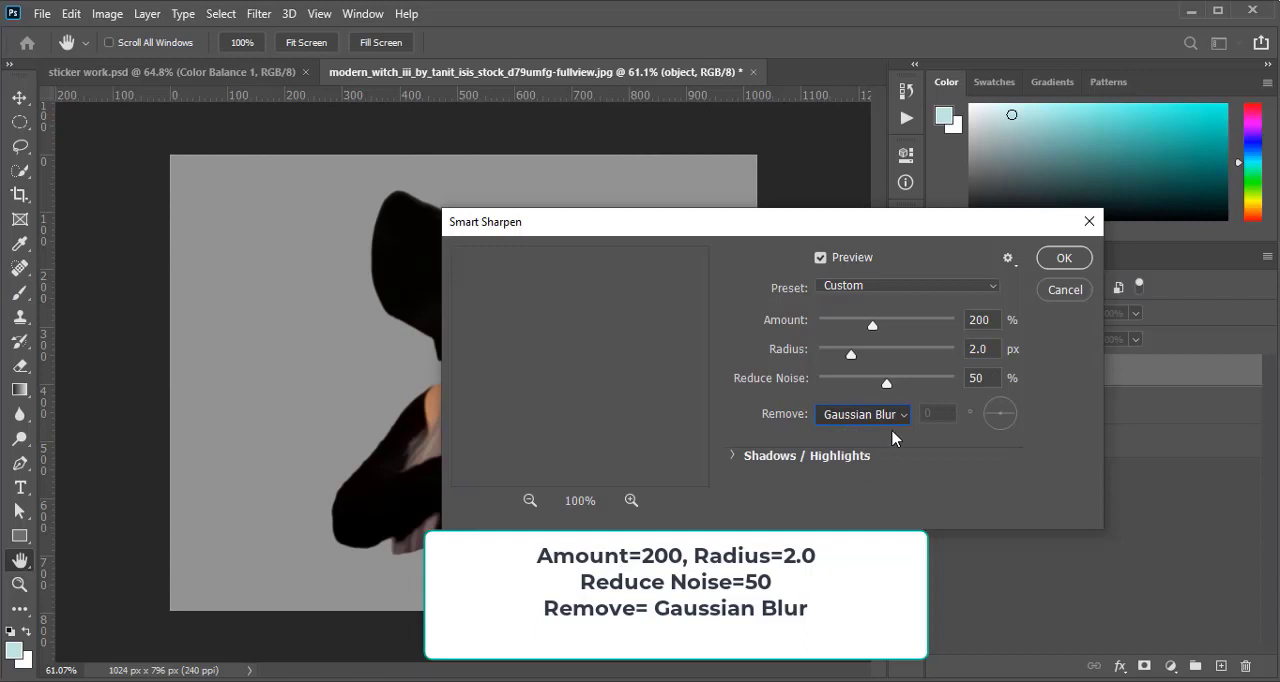
click(1063, 258)
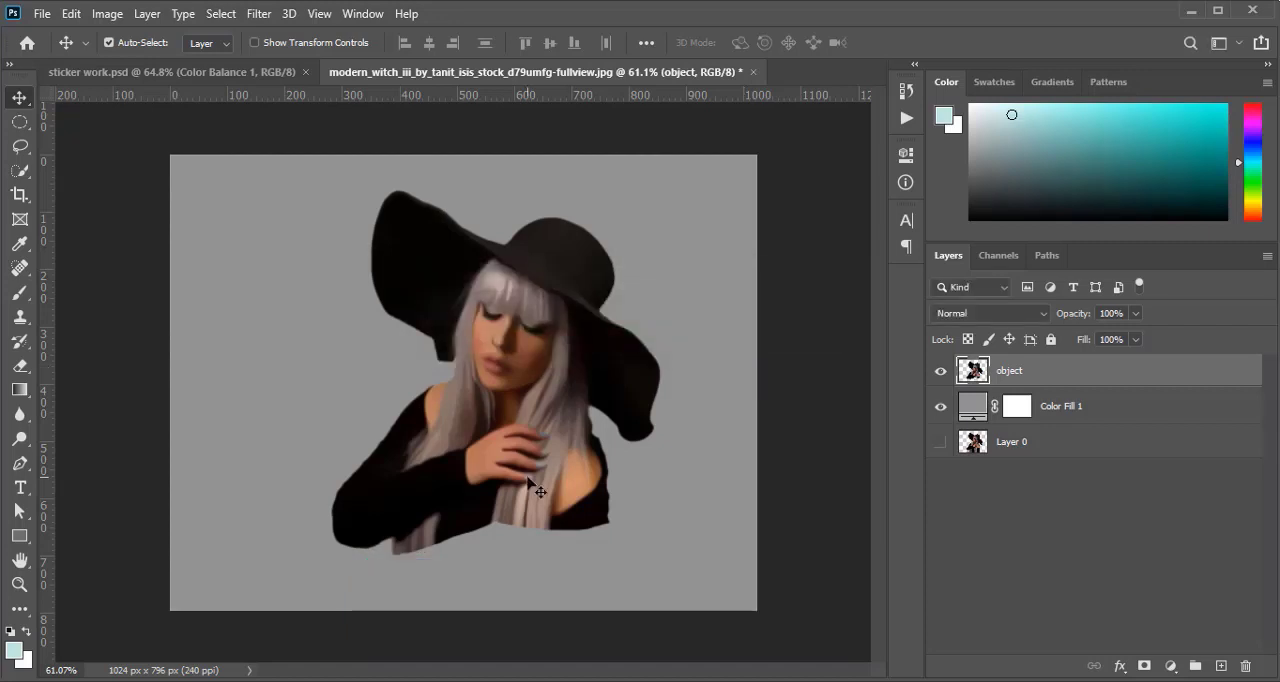
Apply an Unsharp Mask to the object layer with amount 30%, radius 25 pixels and threshold 0 levels
click(259, 15)
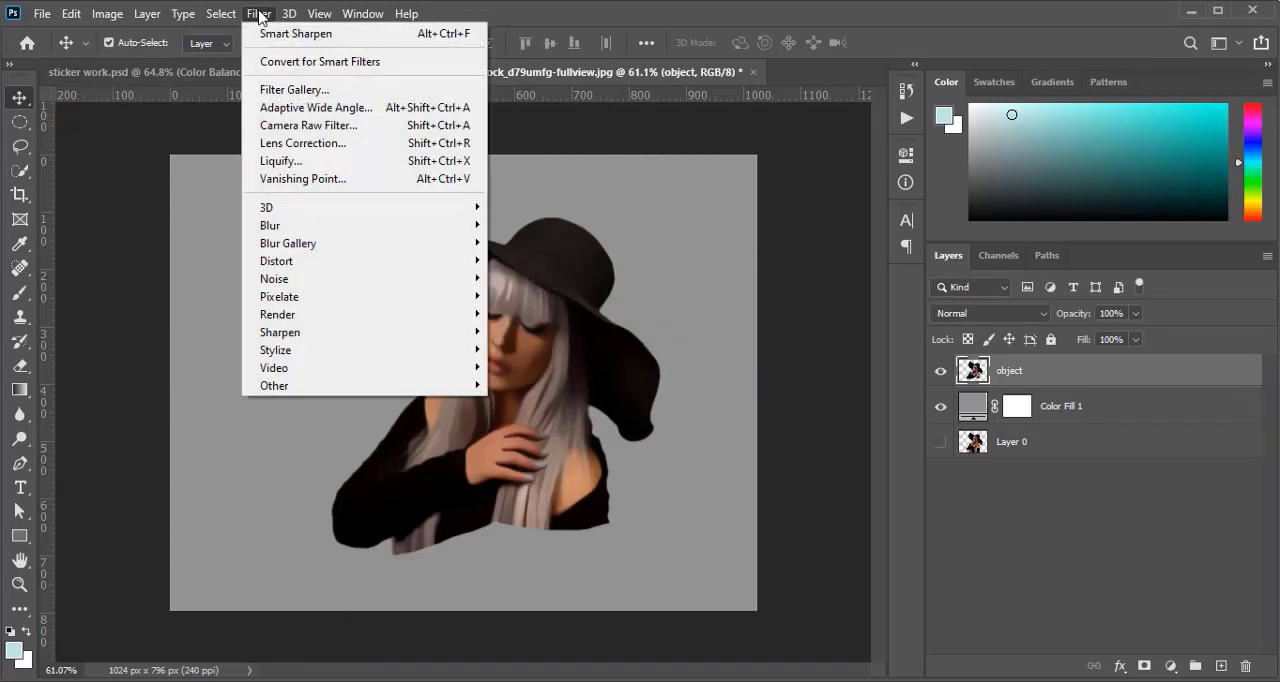
mouse_move(367, 343)
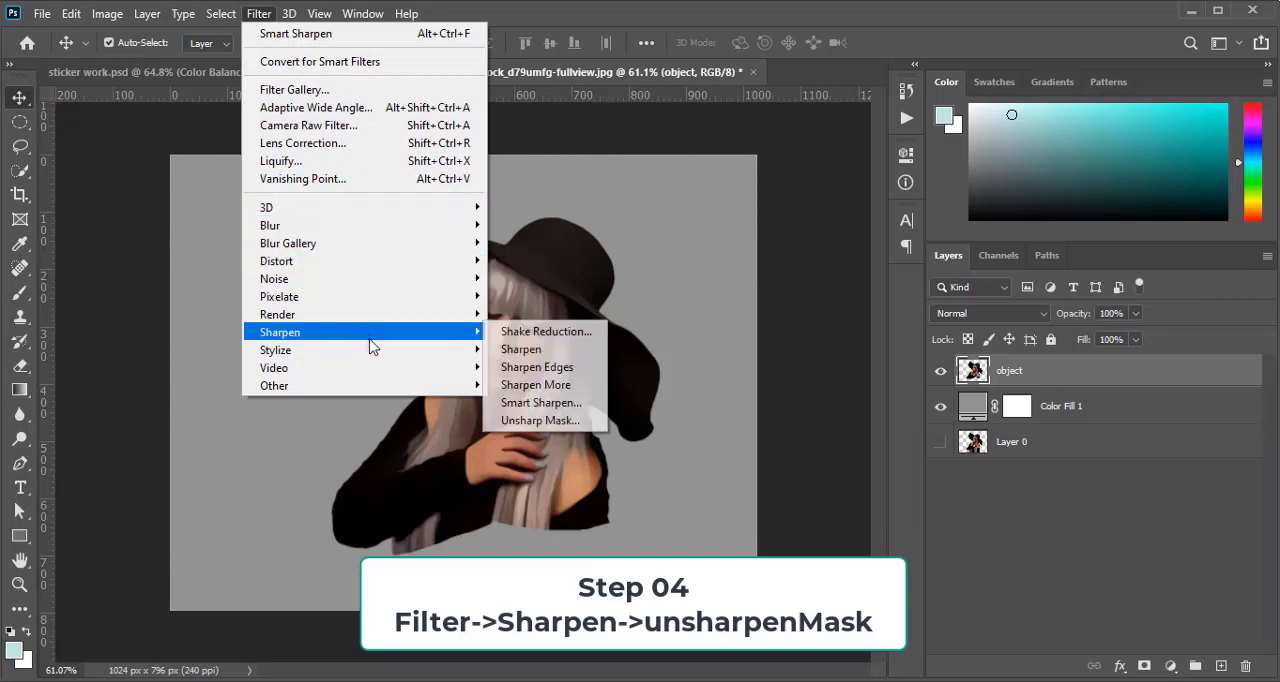
click(549, 431)
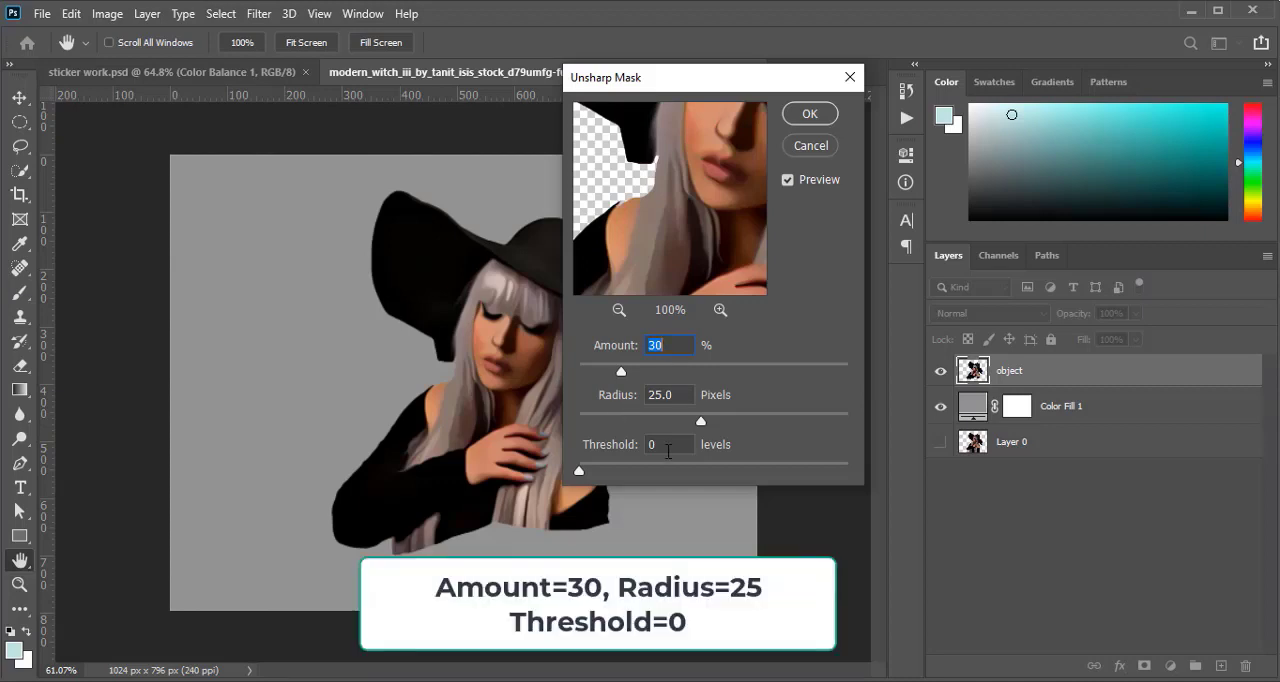
click(809, 113)
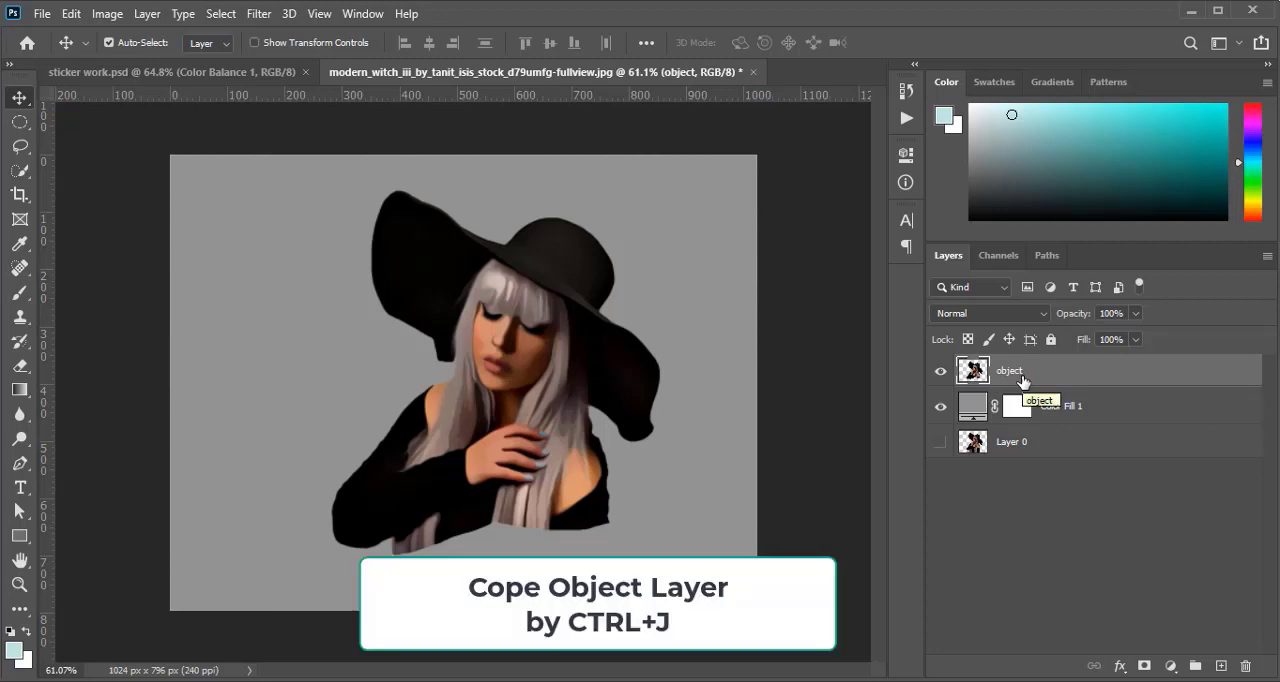
Duplicate the object layer and apply a High Pass filter with a radius of 2.0 pixels to the copy
key(ctrl+j)
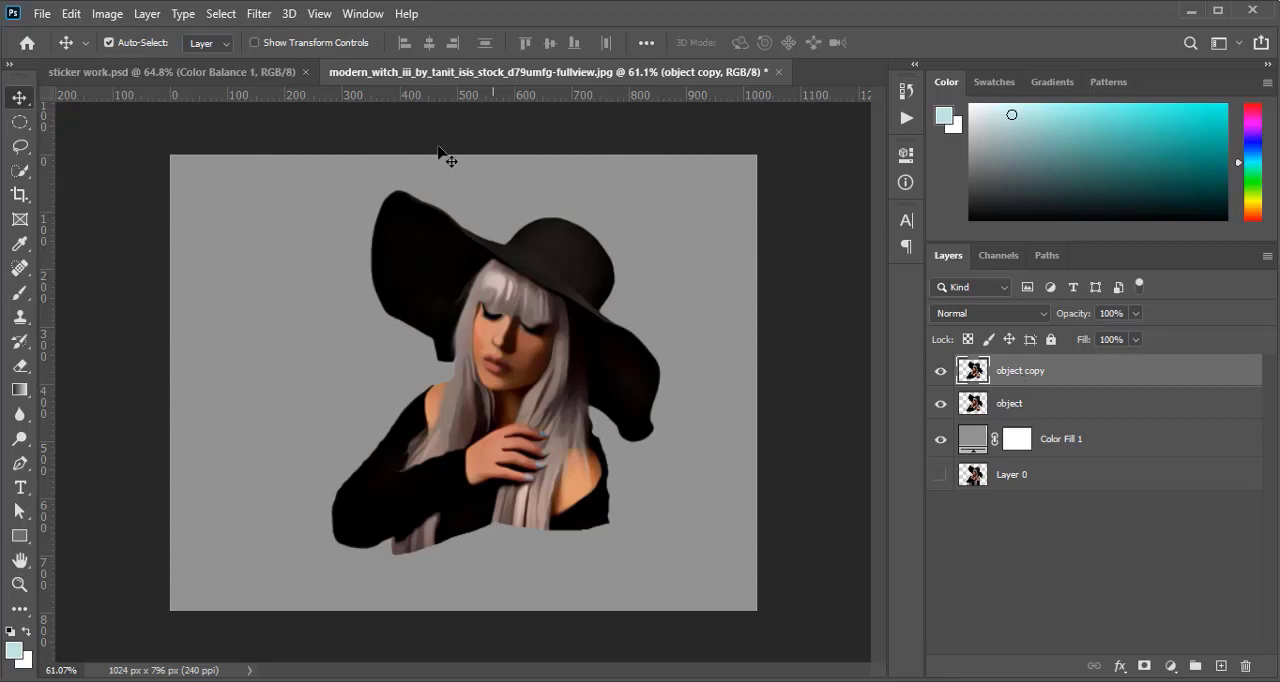
click(257, 14)
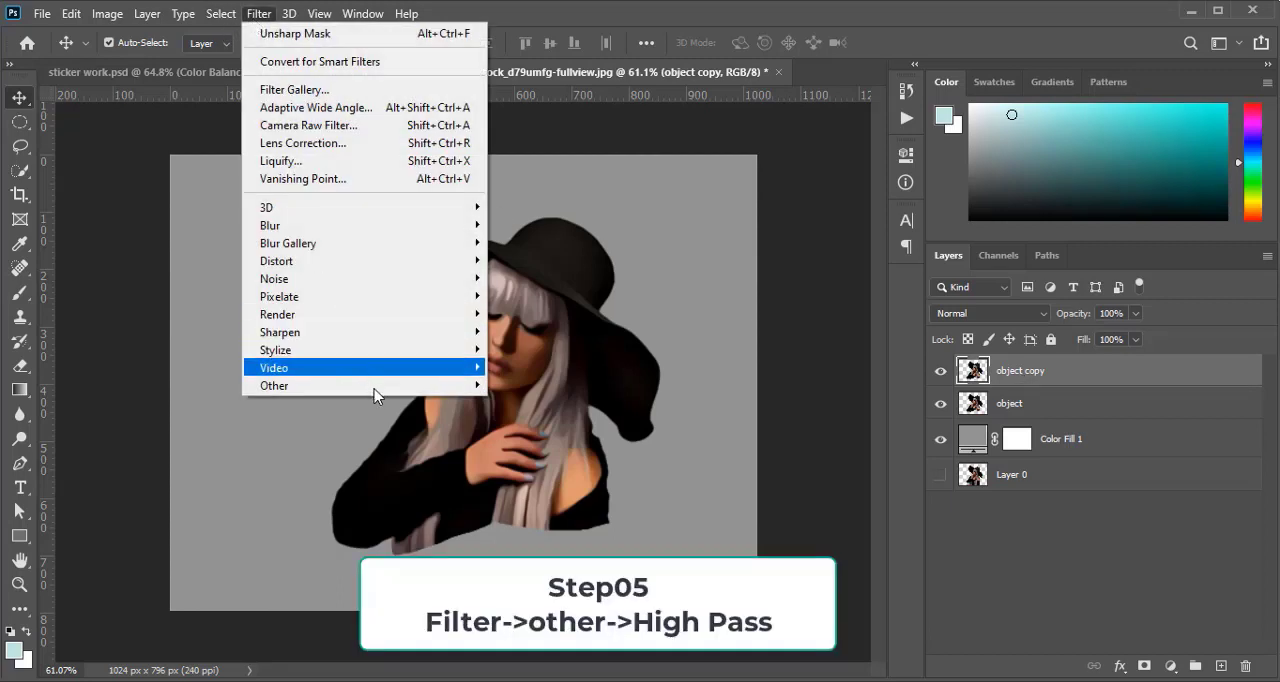
mouse_move(378, 388)
click(536, 403)
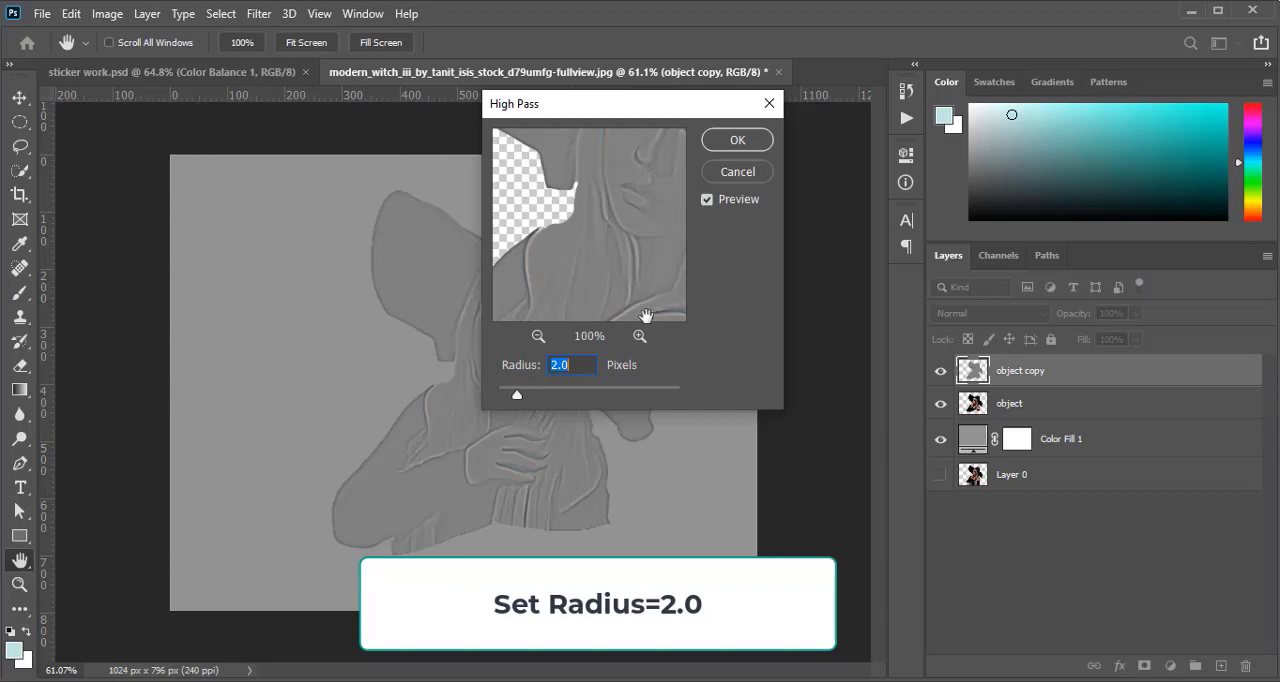
click(725, 142)
Set the object copy layer's blend mode to Overlay and merge it with the object layer
click(1032, 314)
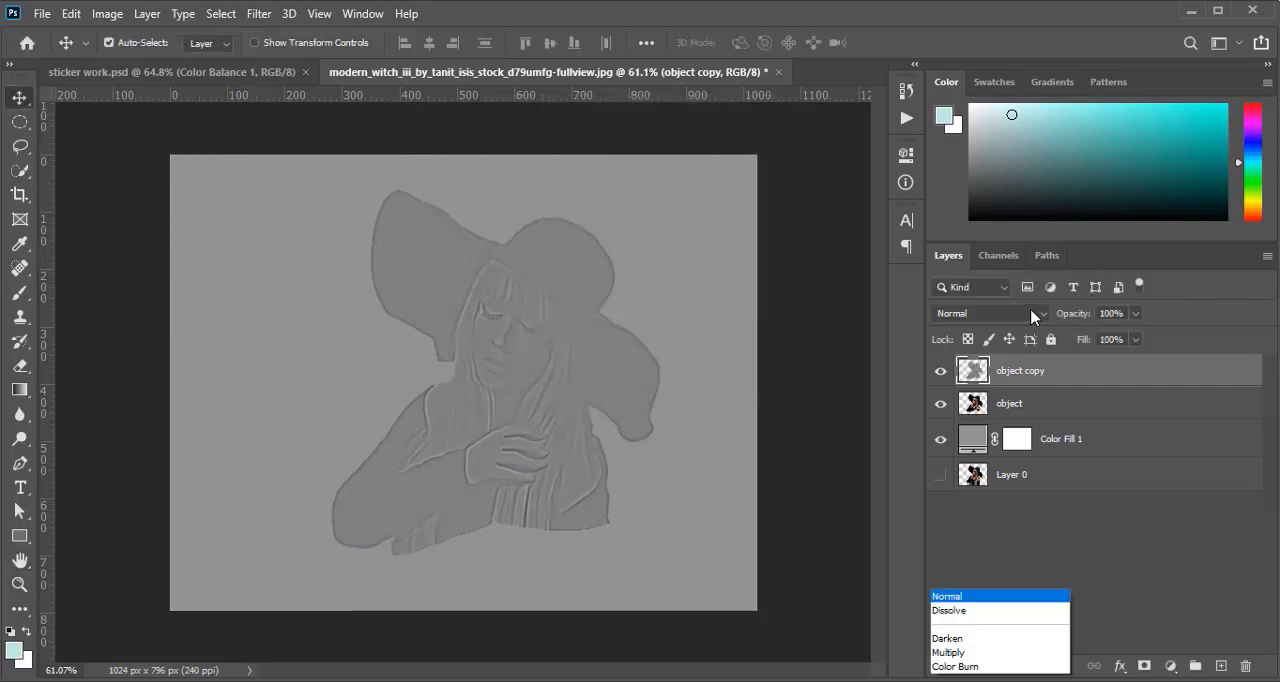
click(1045, 441)
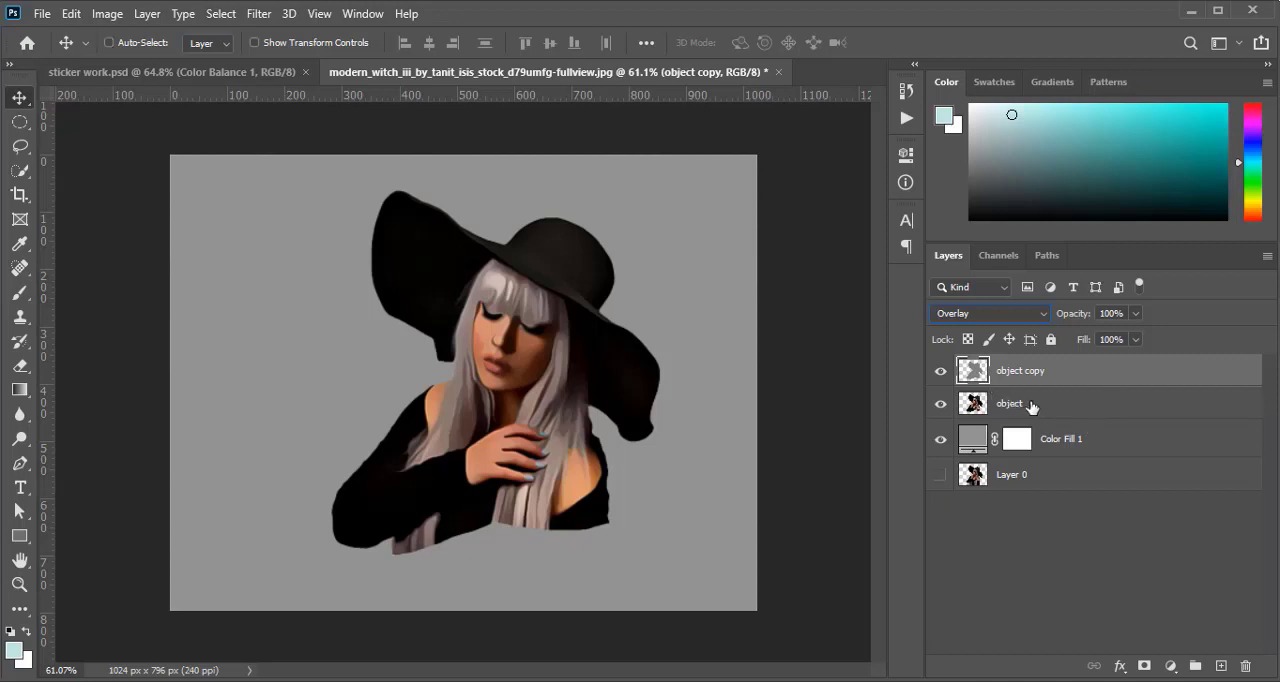
ctrl+click(1047, 402)
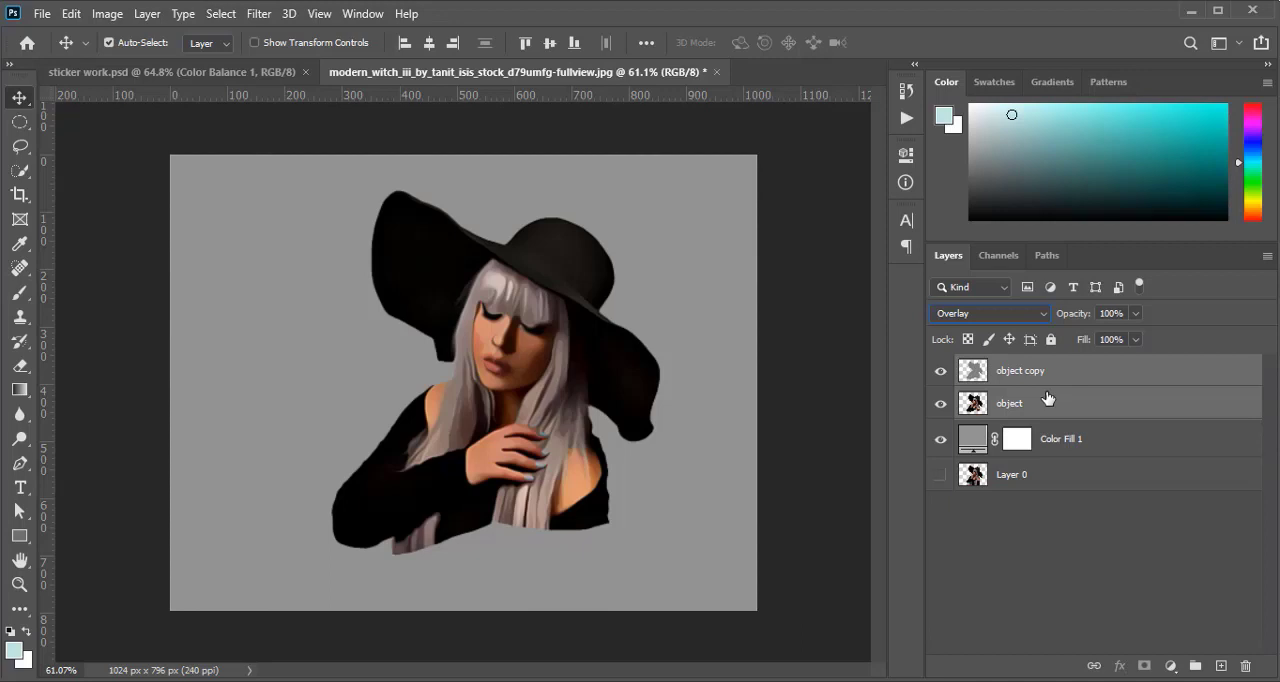
right_click(1047, 398)
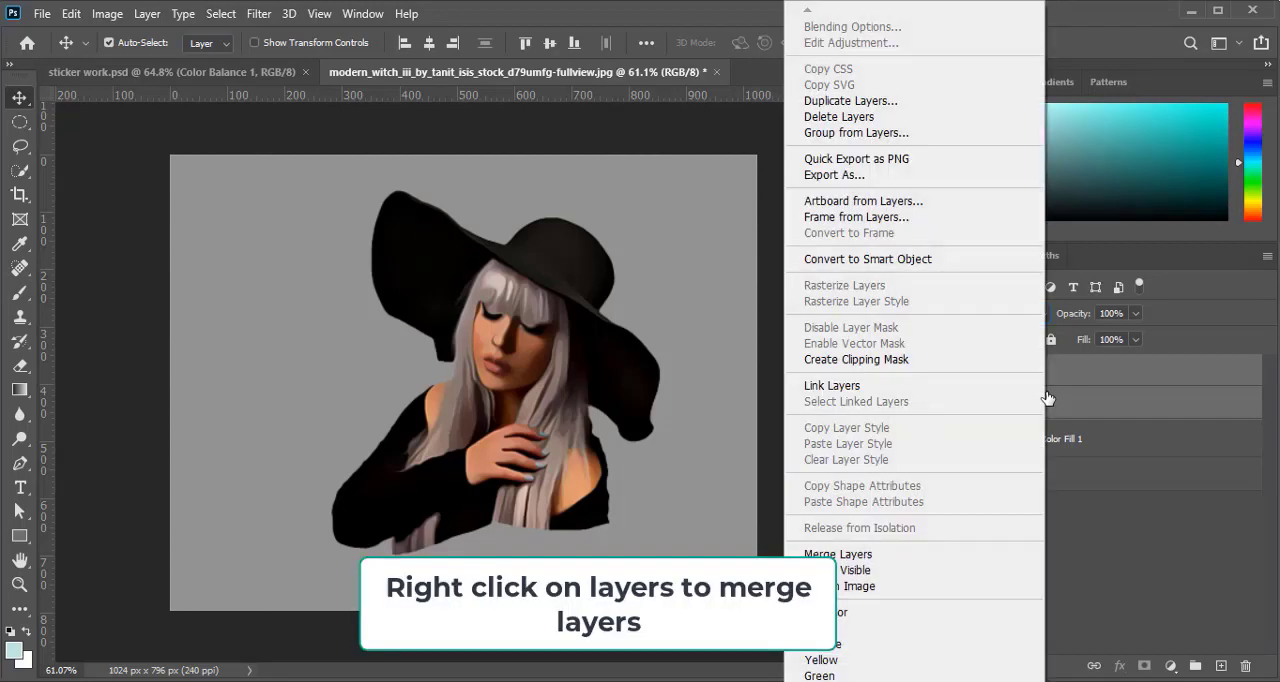
click(931, 561)
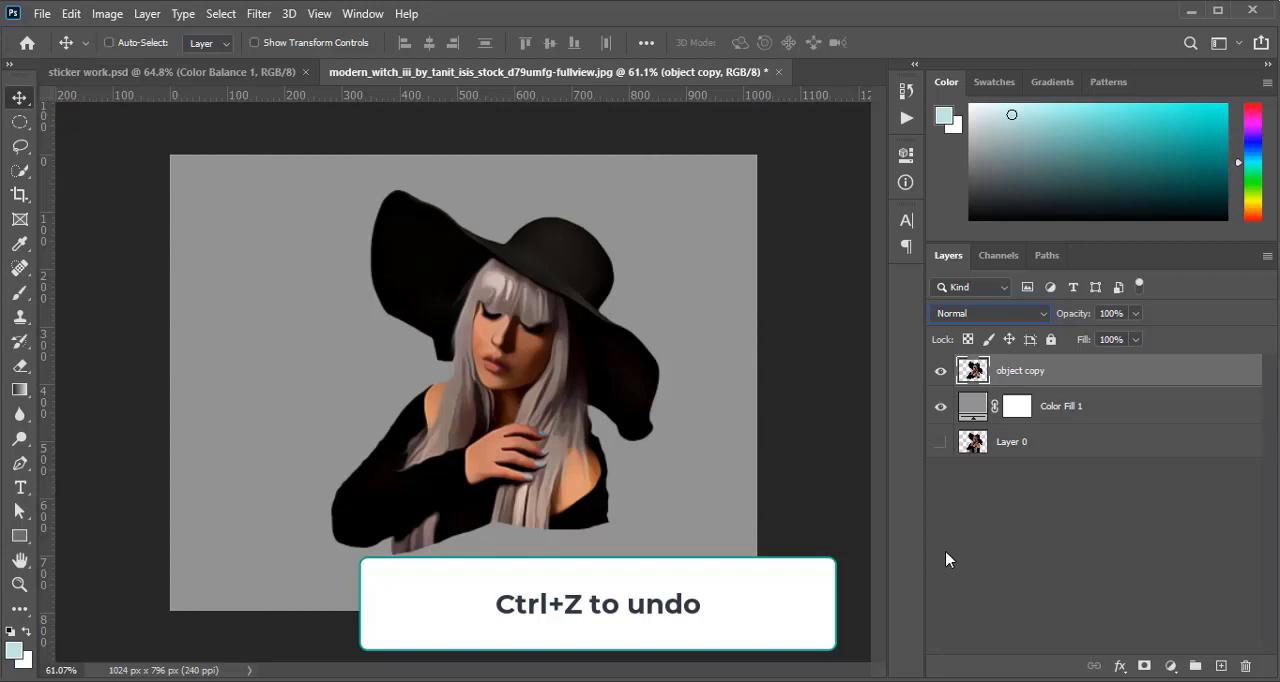
click(1022, 545)
key(ctrl+z)
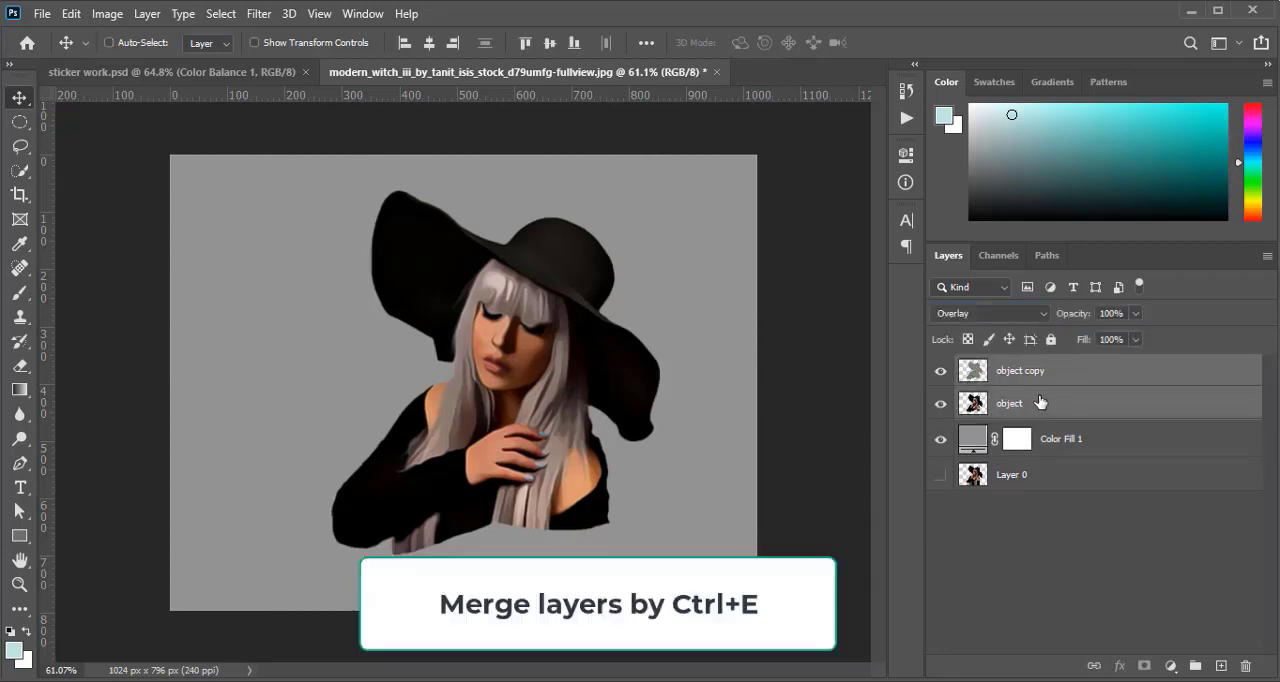
key(ctrl+e)
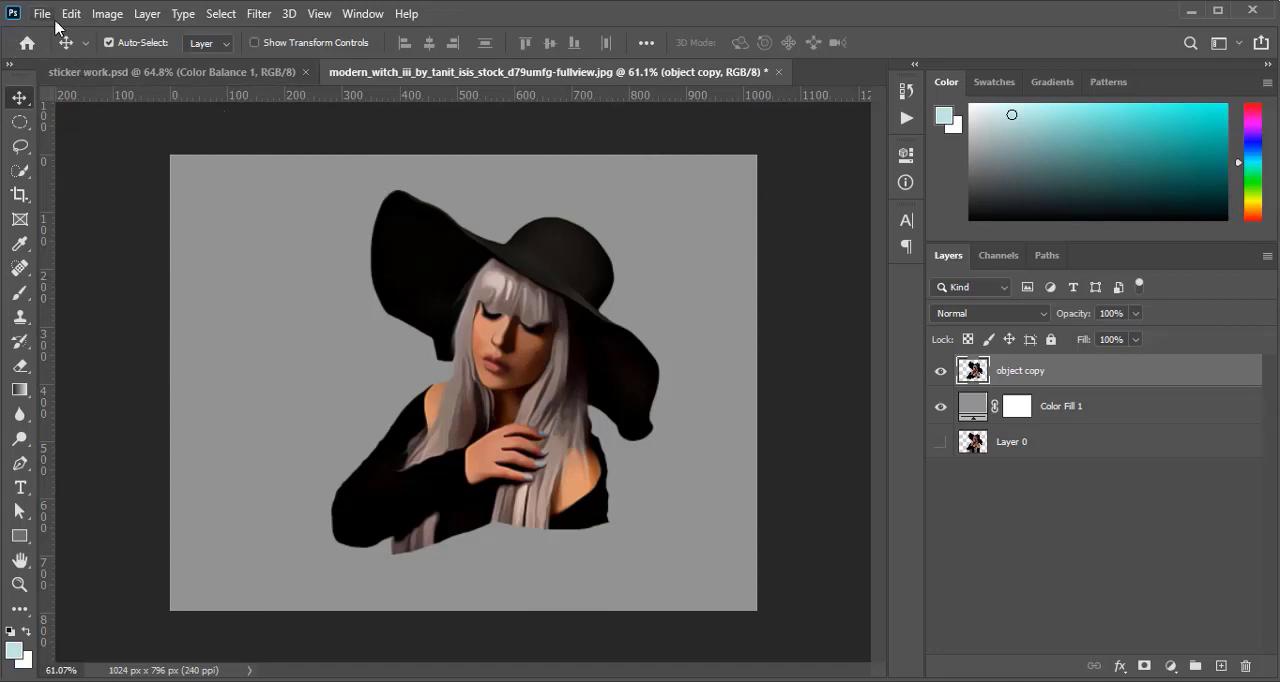
Rotate the upright image 90° clockwise and apply the Diffuse filter to the merged object copy layer
click(99, 18)
click(96, 18)
click(107, 14)
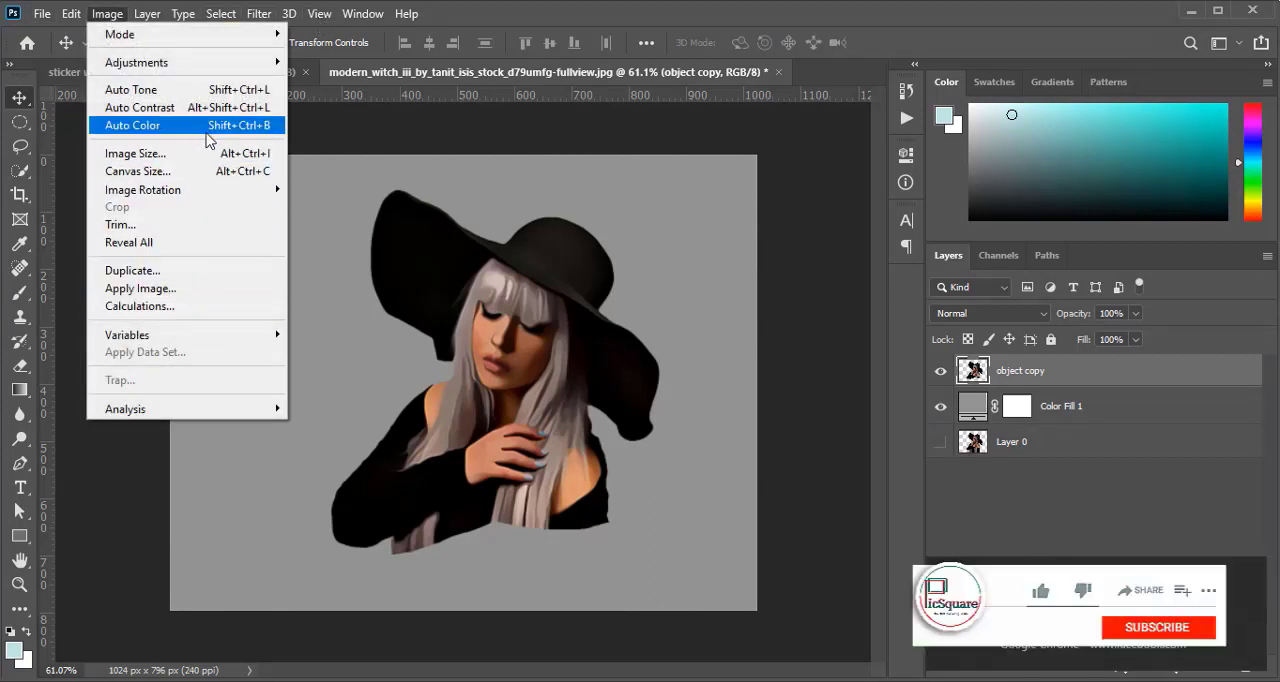
mouse_move(232, 200)
click(391, 206)
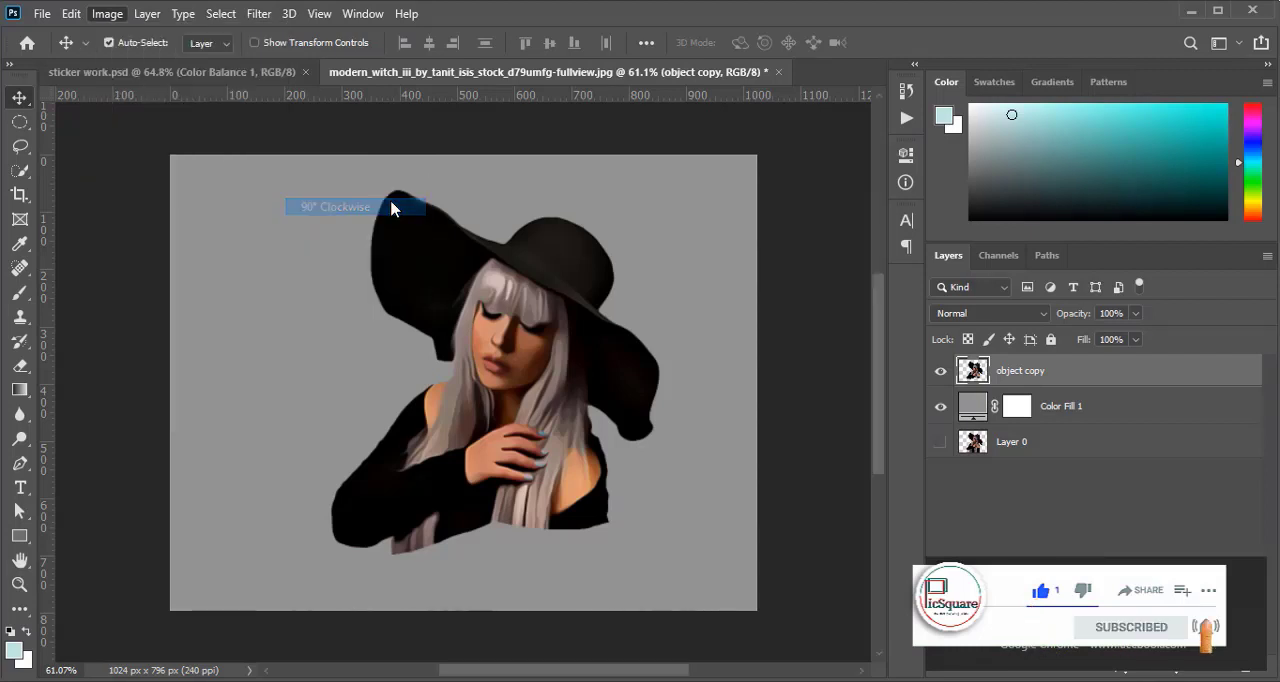
click(259, 14)
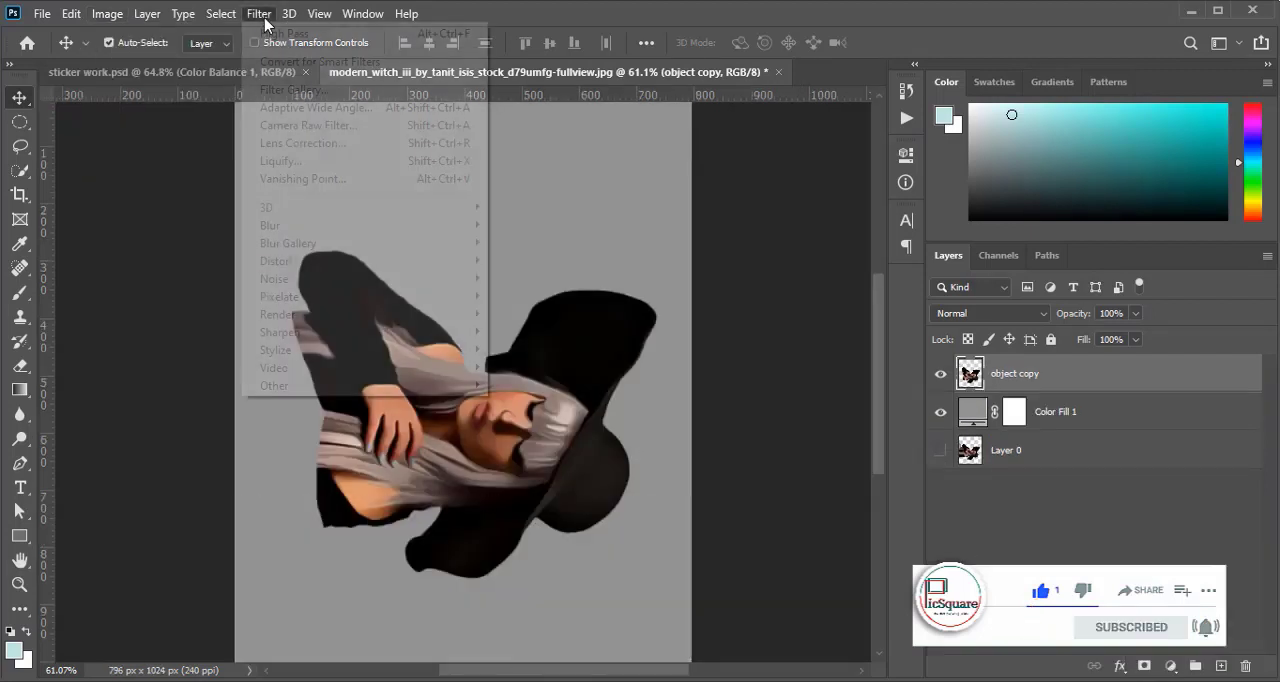
mouse_move(389, 350)
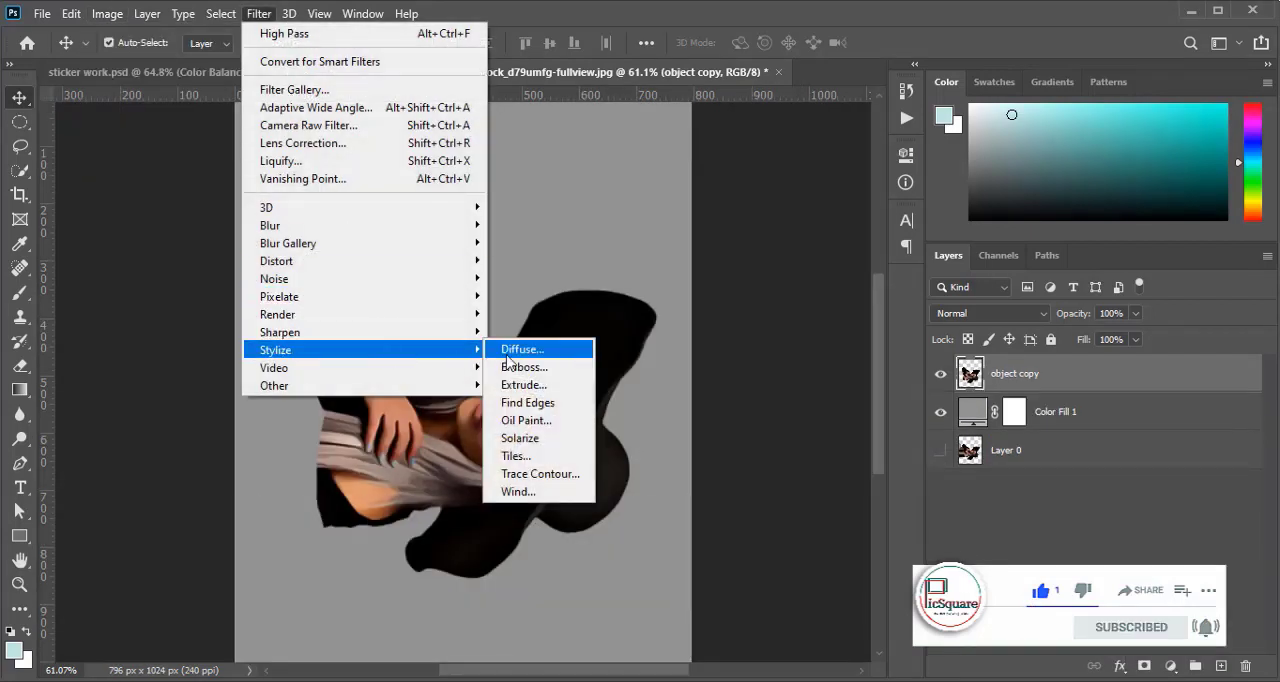
click(506, 354)
click(727, 116)
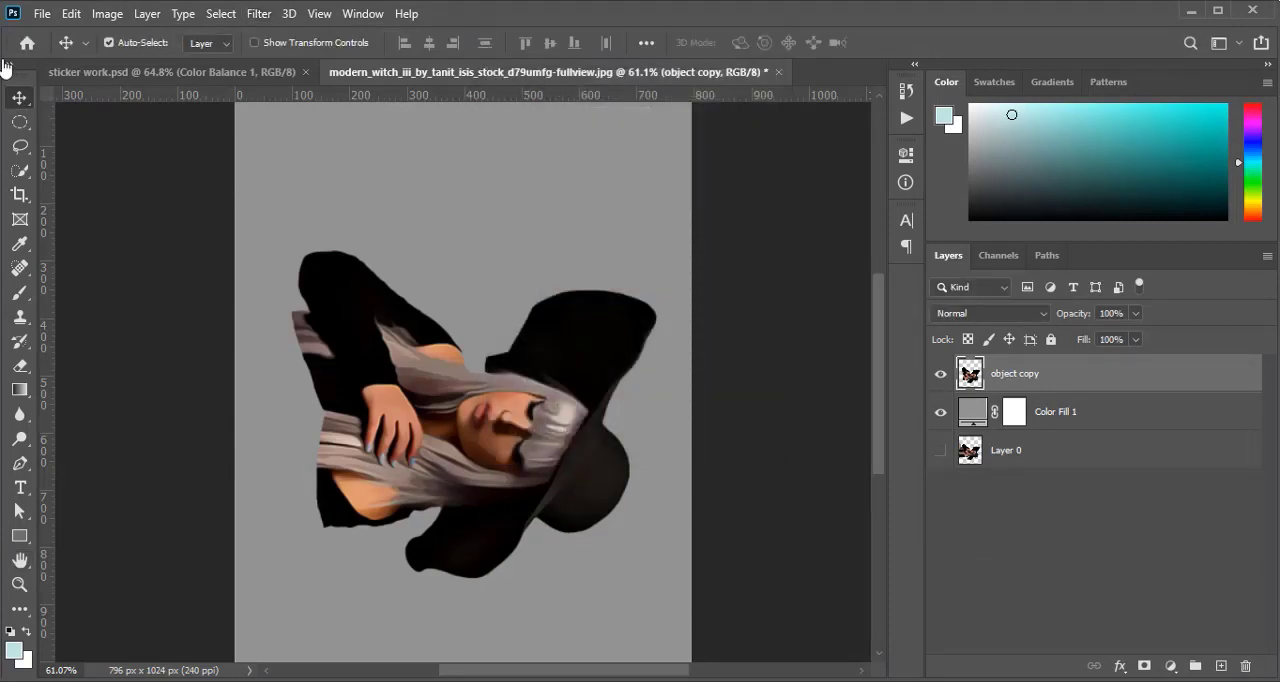
Rotate the sideways image another 90° clockwise and repeat the Diffuse filter on the object copy layer
click(71, 13)
click(71, 13)
click(108, 14)
mouse_move(234, 190)
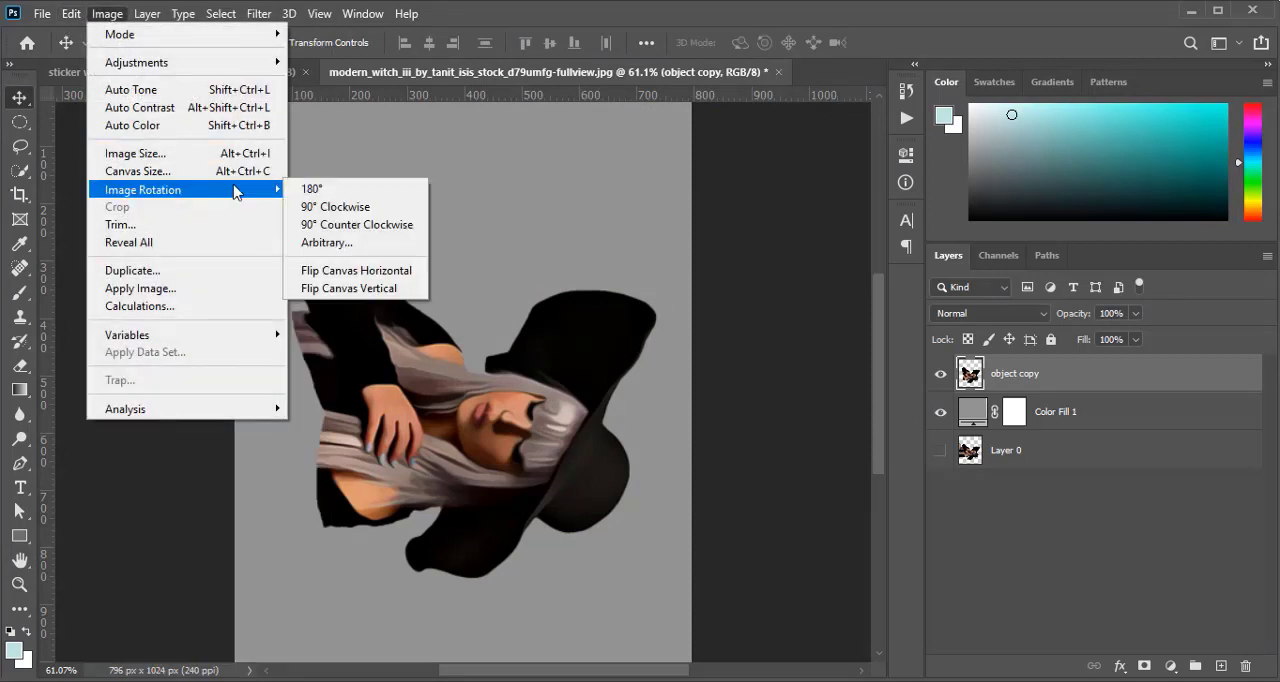
click(322, 206)
click(259, 14)
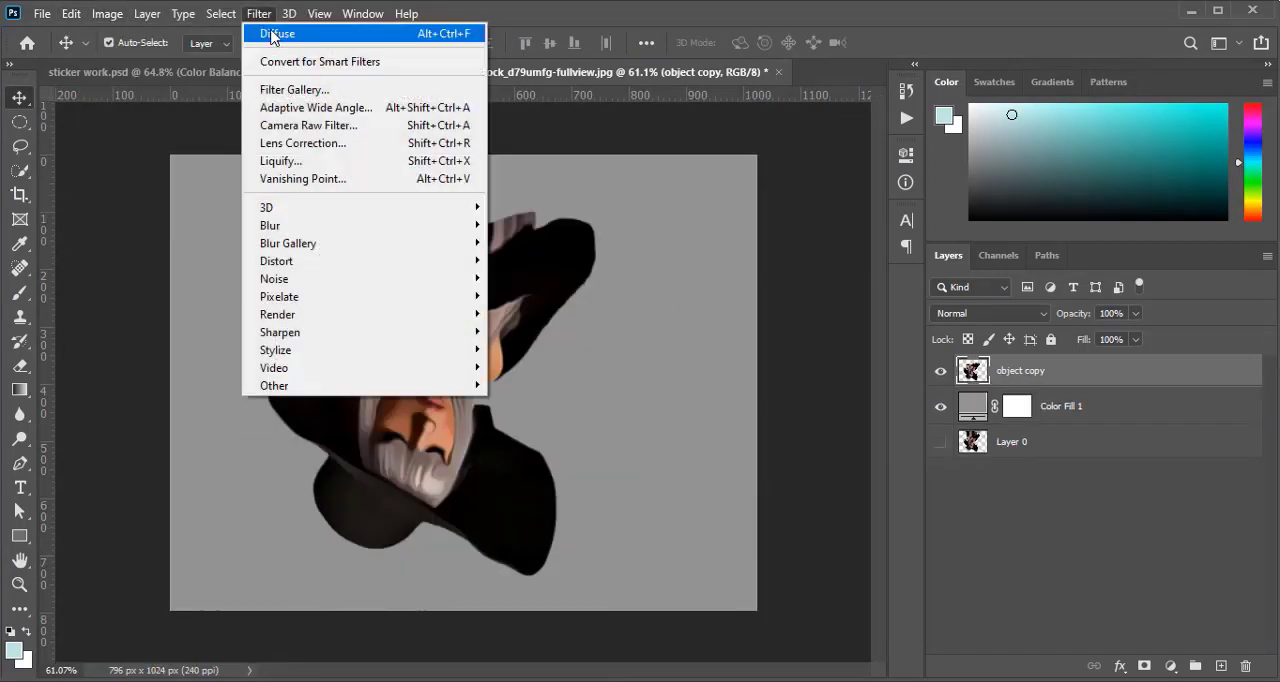
click(283, 34)
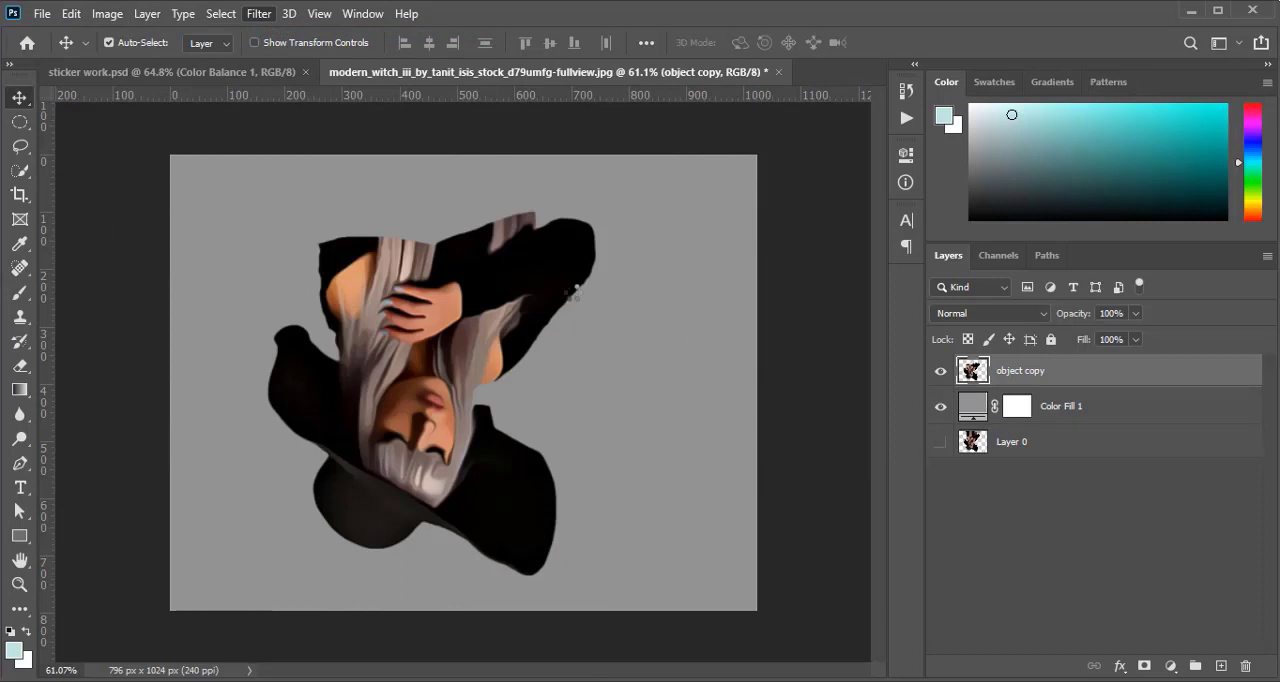
Turn the upside-down image 90° clockwise and reapply Diffuse to the object copy layer
click(107, 14)
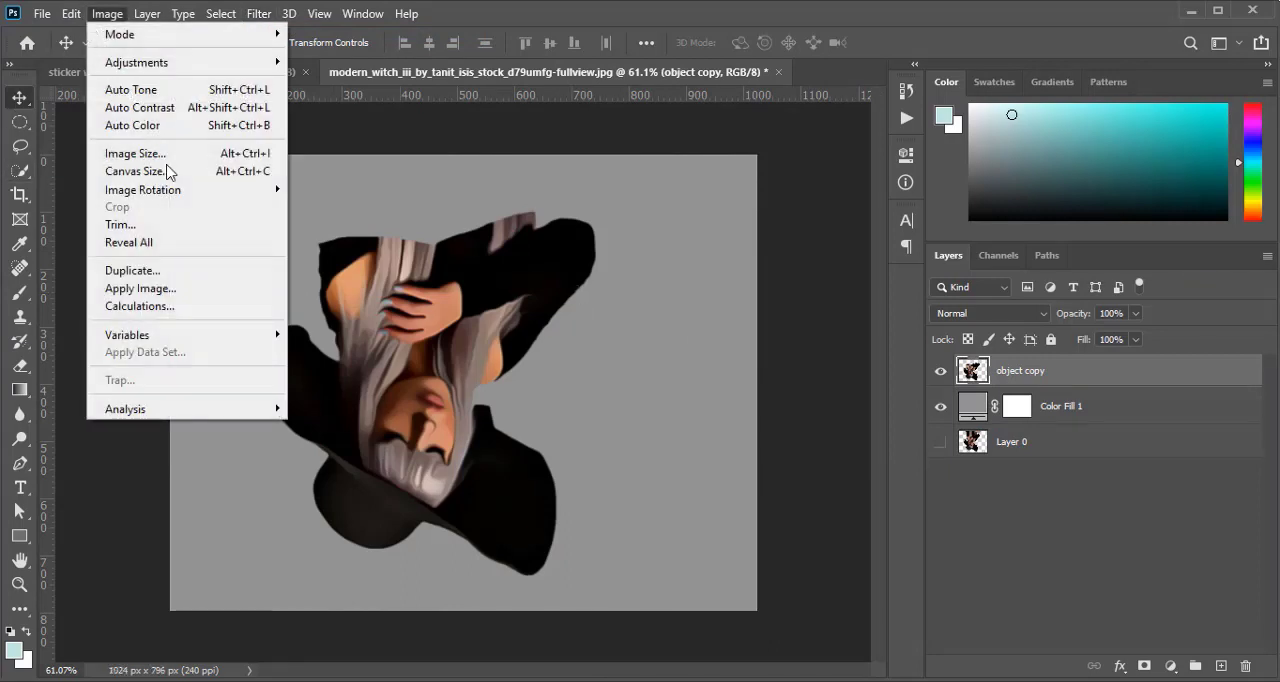
mouse_move(234, 190)
click(387, 208)
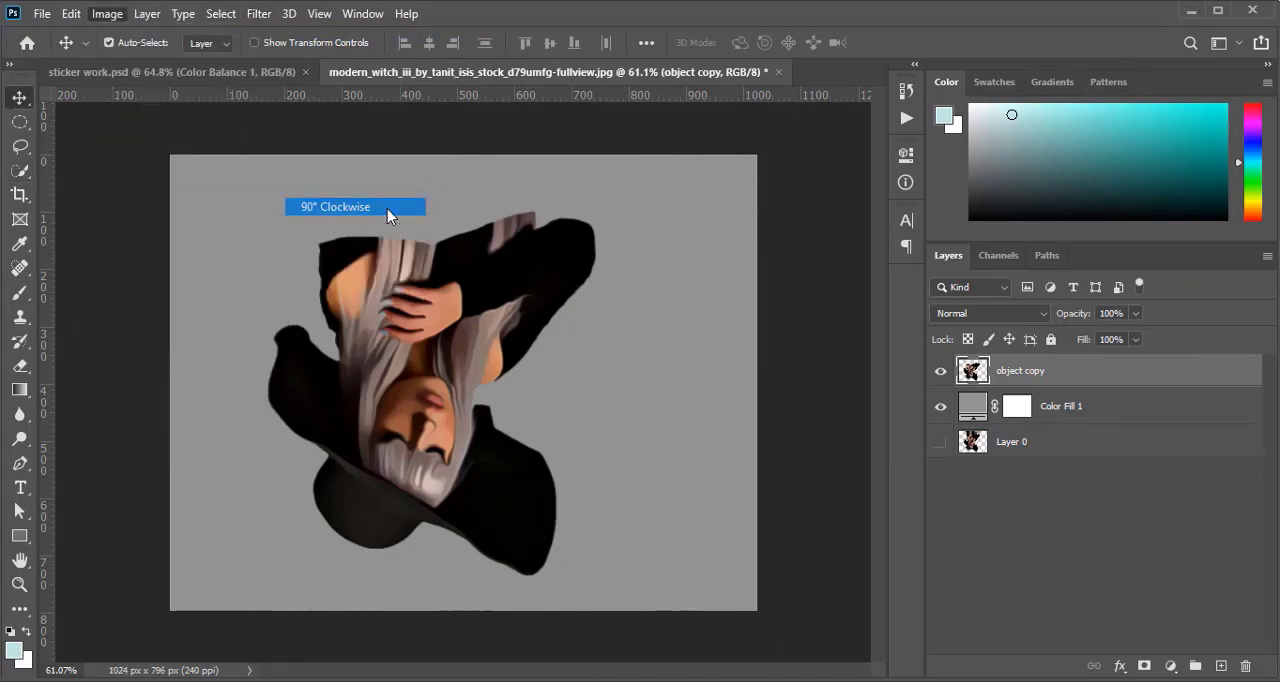
click(258, 14)
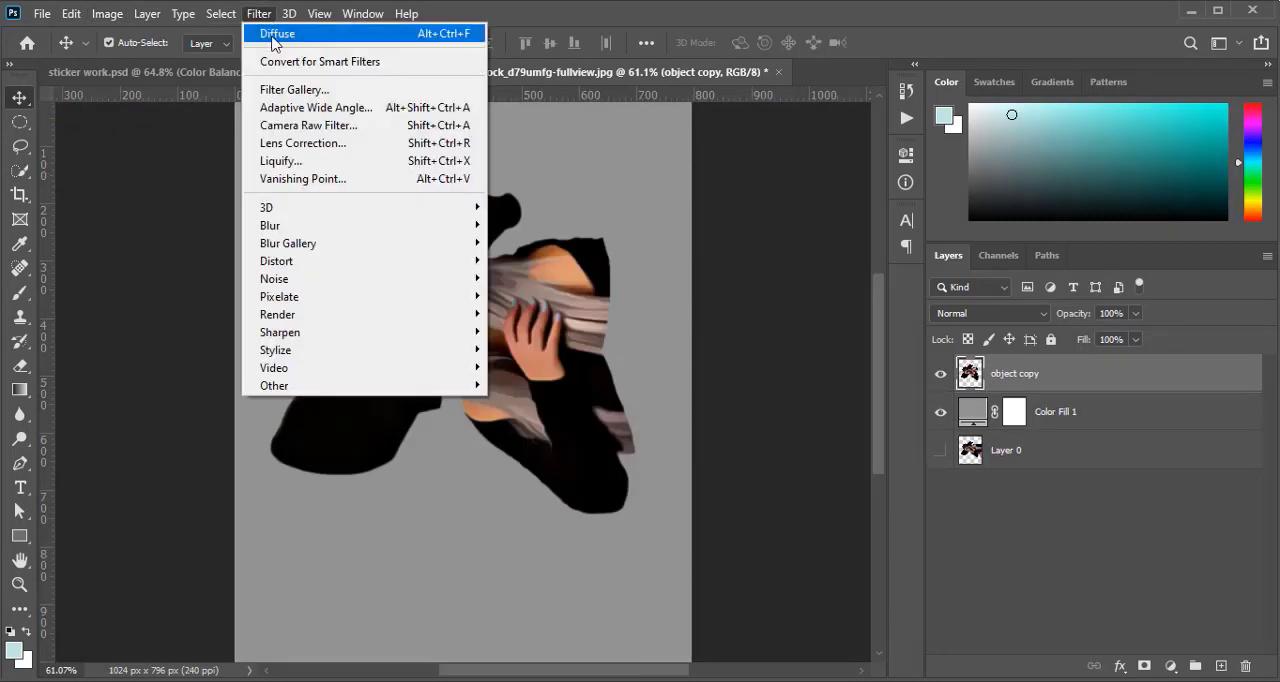
click(273, 36)
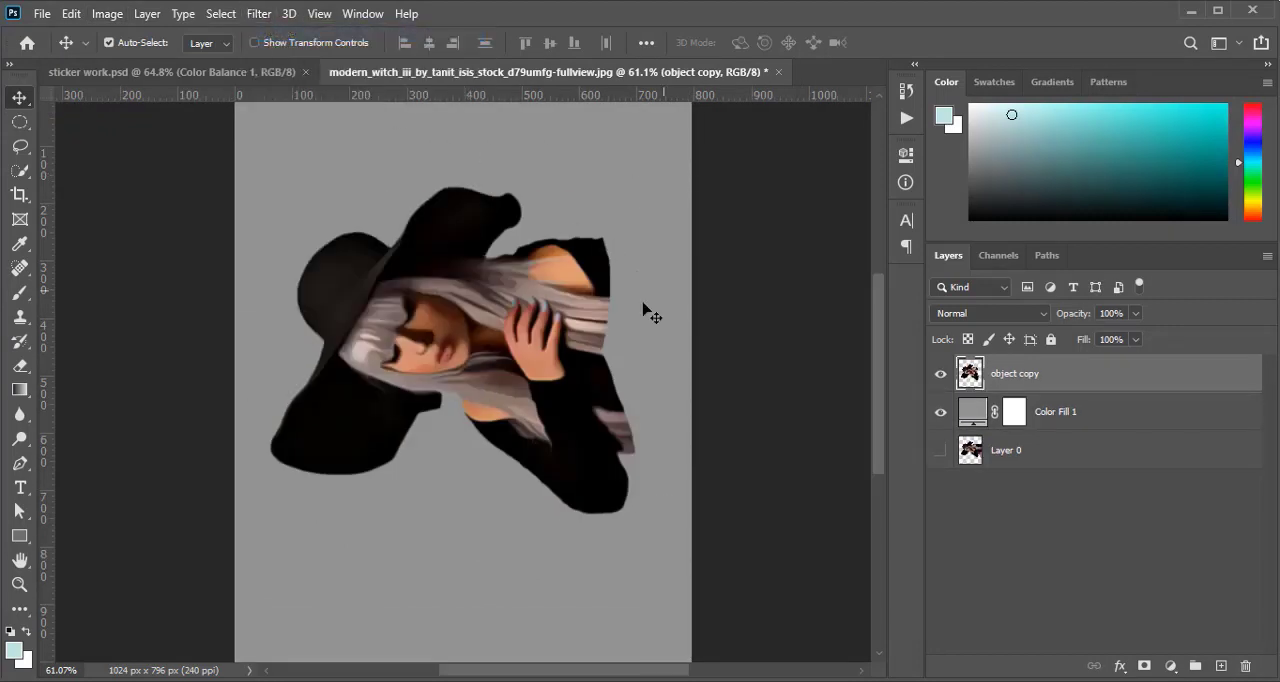
Bring the image back upright with a final 90° clockwise rotation and apply Diffuse once more to the object copy layer
click(107, 14)
mouse_move(207, 190)
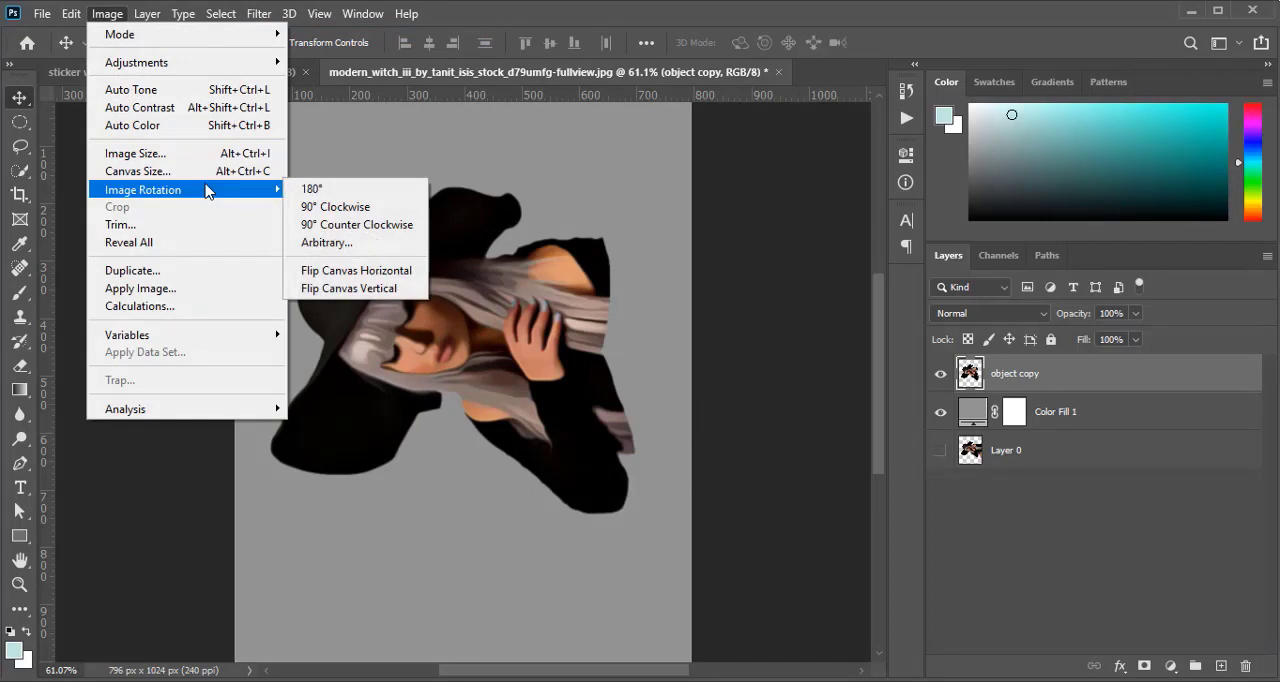
click(335, 206)
click(258, 14)
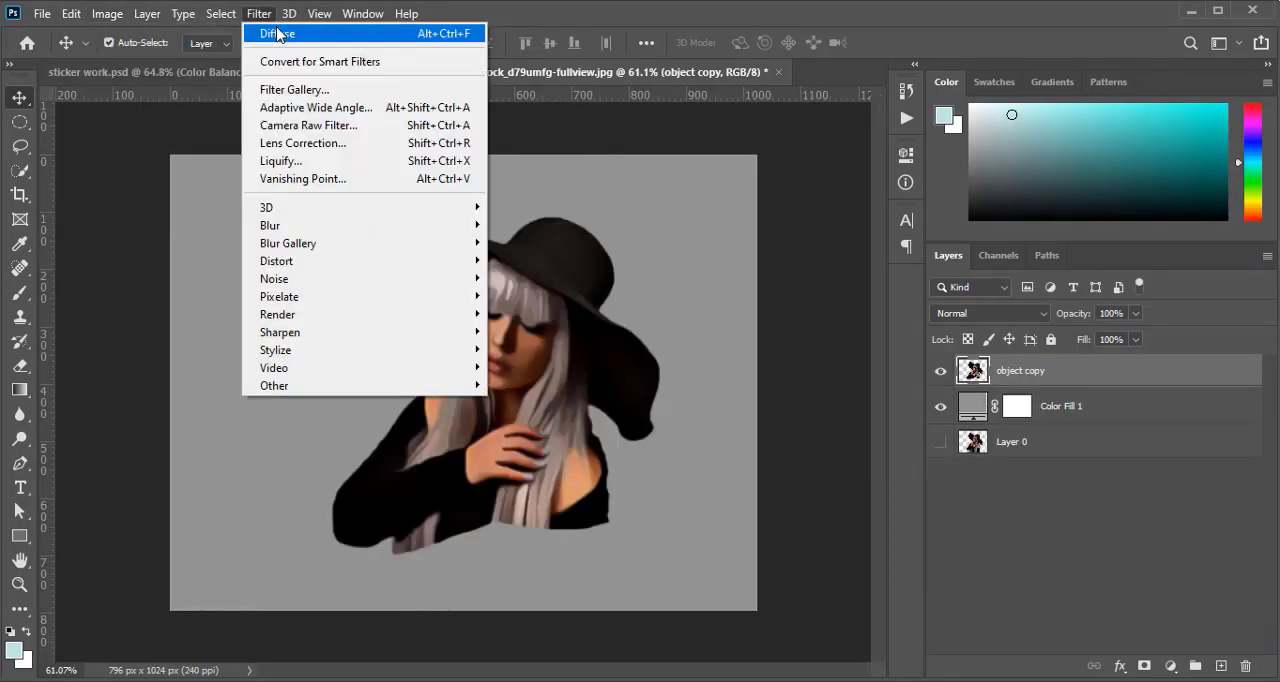
click(277, 34)
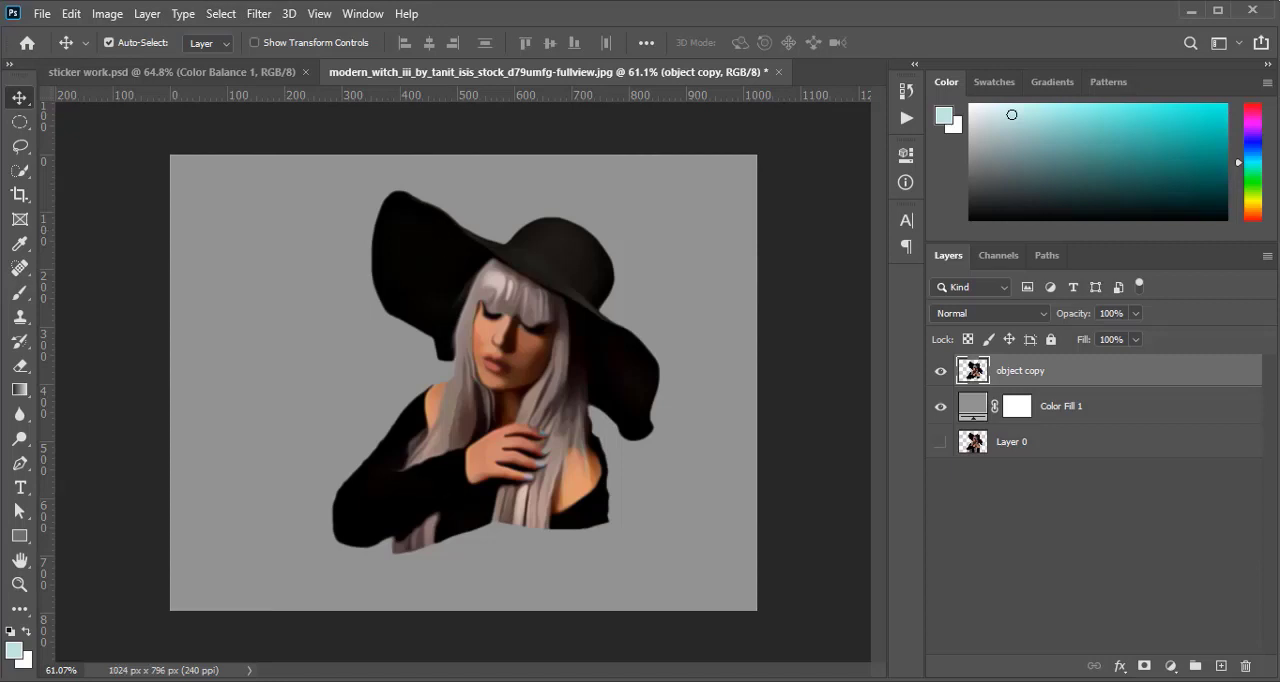
Apply a Surface Blur to the object copy layer with a radius of 20 pixels and a threshold of 7 levels
click(268, 18)
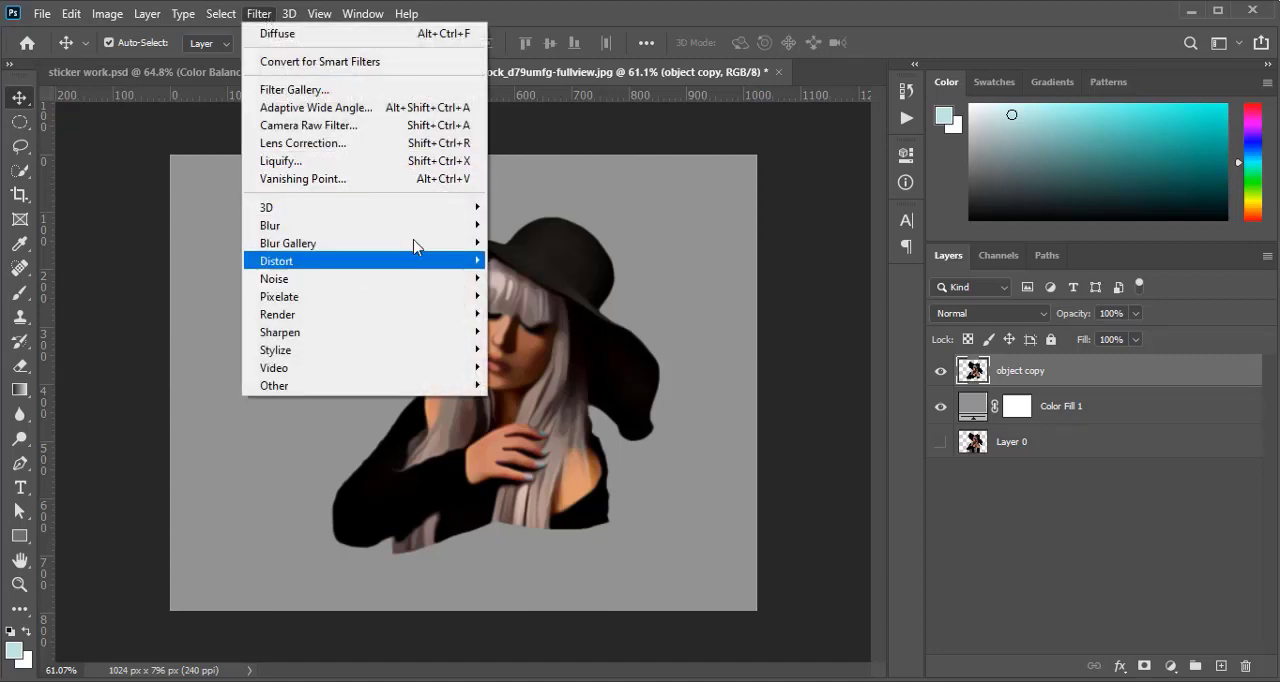
mouse_move(429, 226)
click(566, 400)
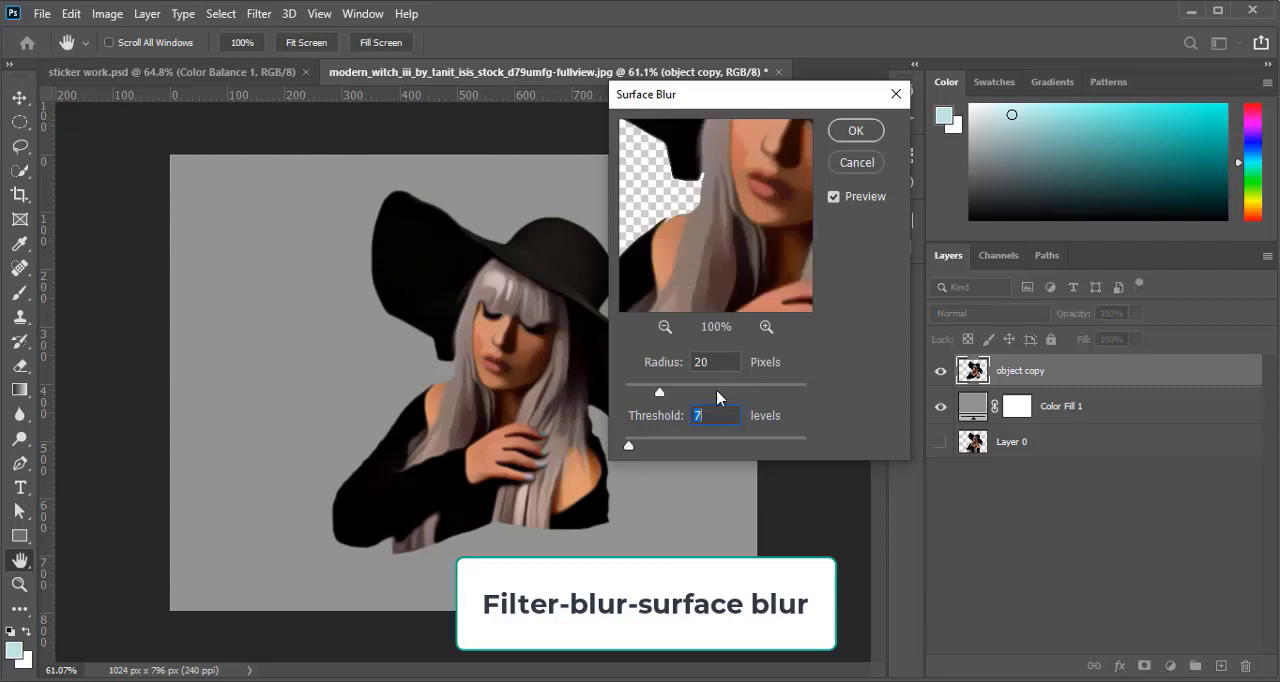
click(860, 134)
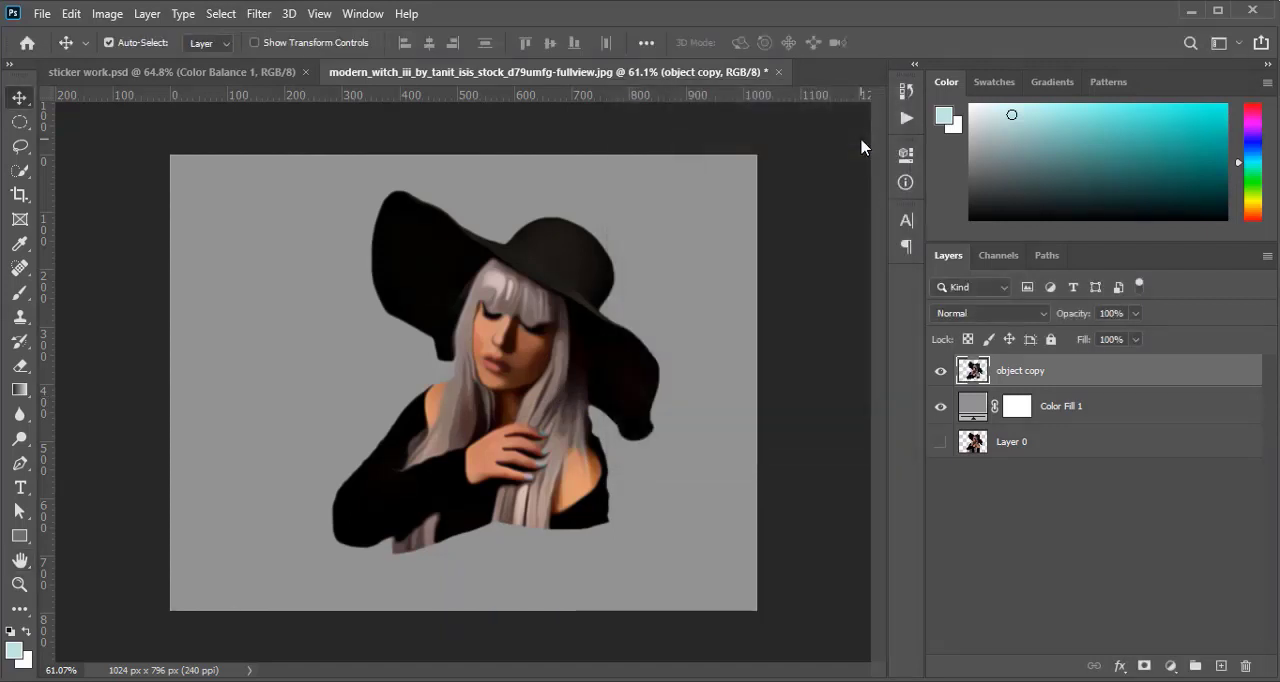
Apply Smart Sharpen to the object copy layer with amount 200%, radius 2.0 px, reduce noise 50% and Gaussian Blur removal
click(257, 14)
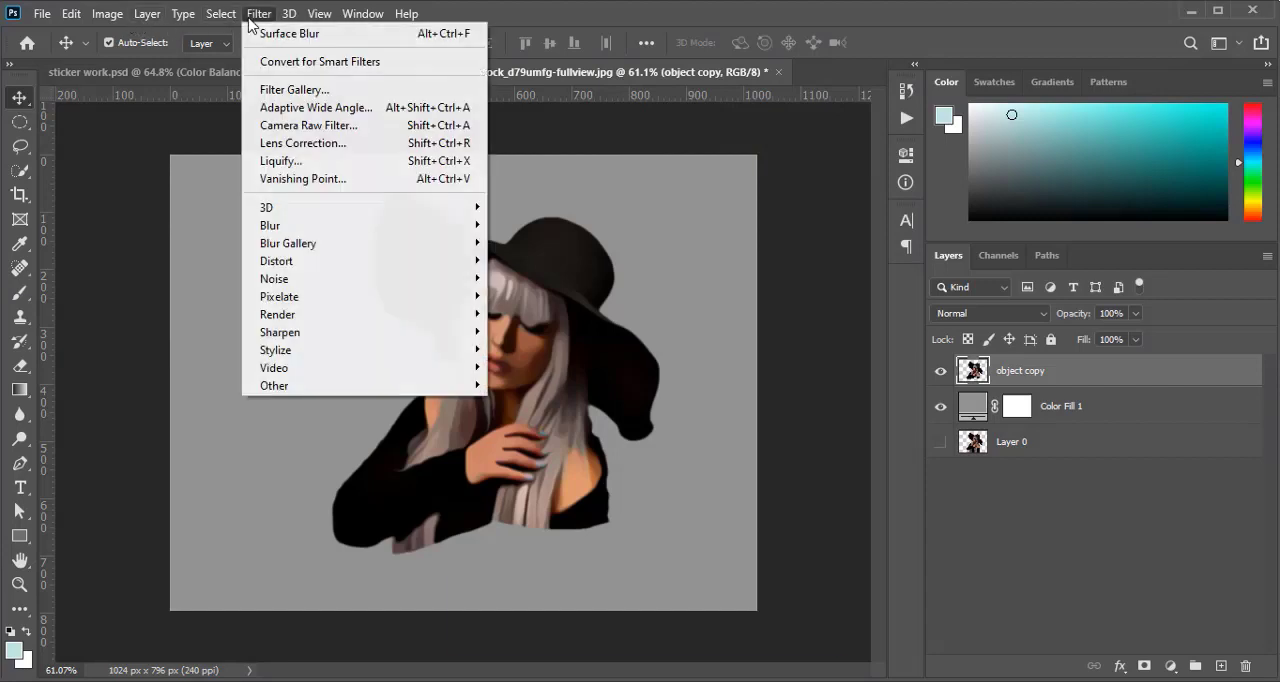
mouse_move(440, 333)
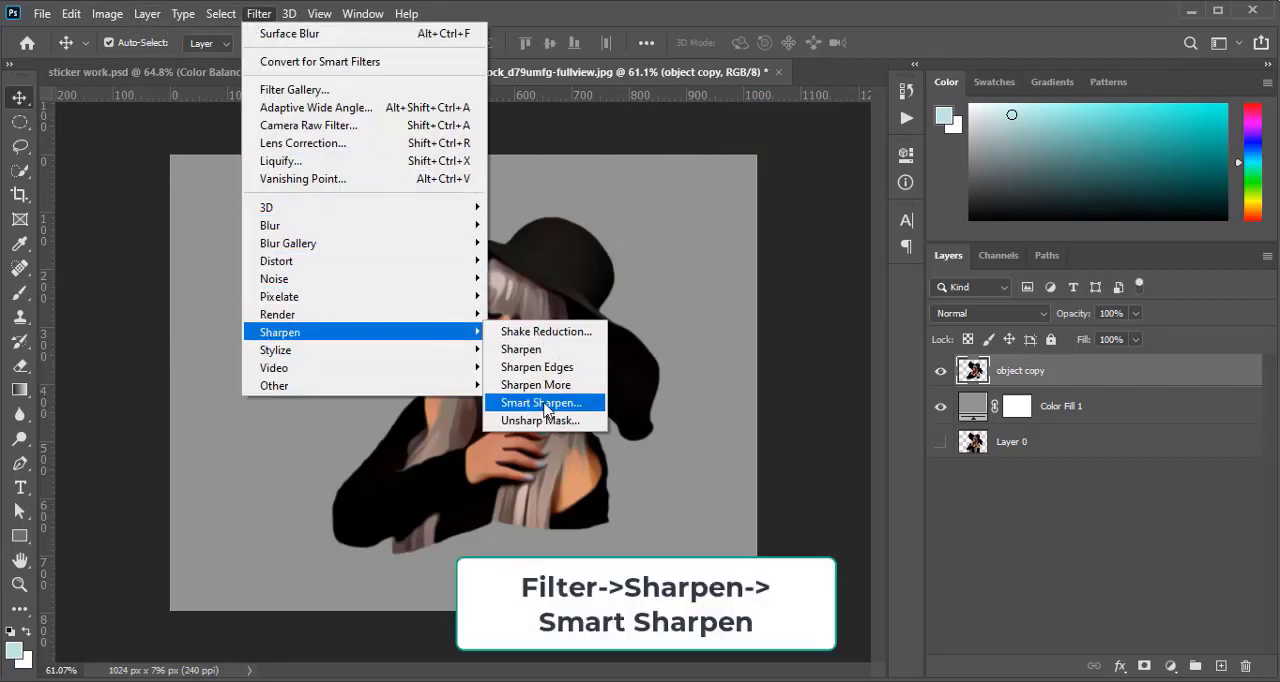
click(545, 410)
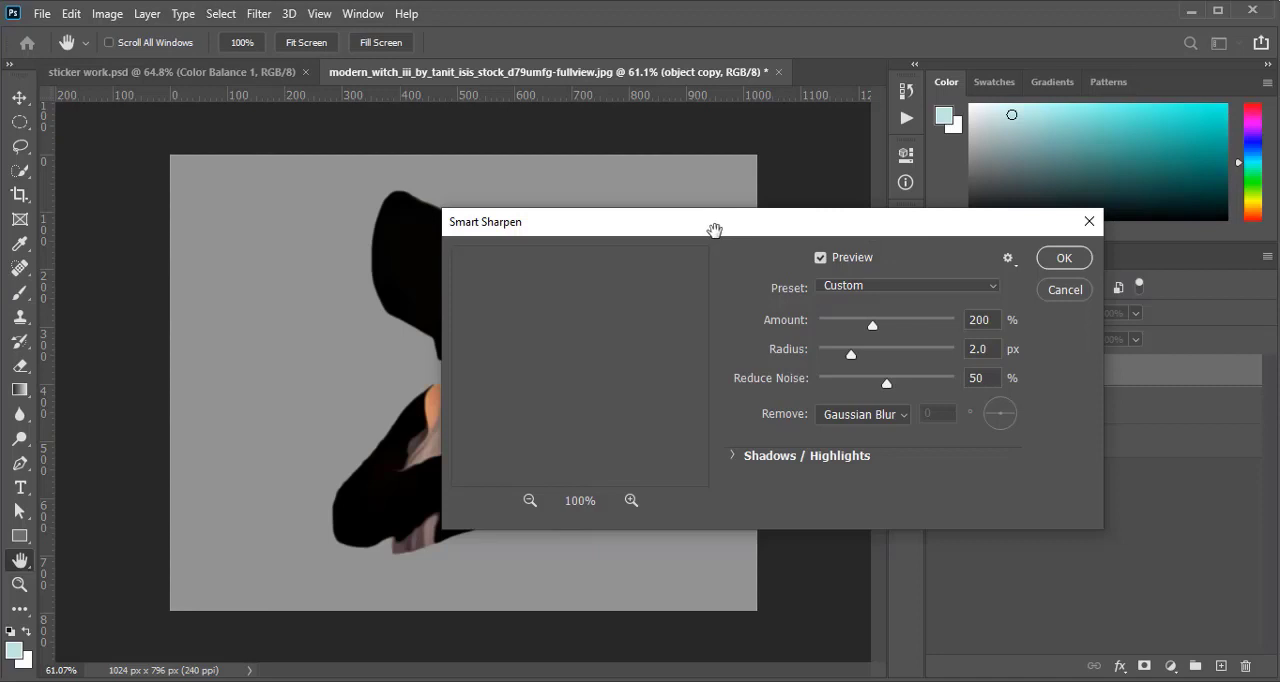
drag(714, 231, 882, 207)
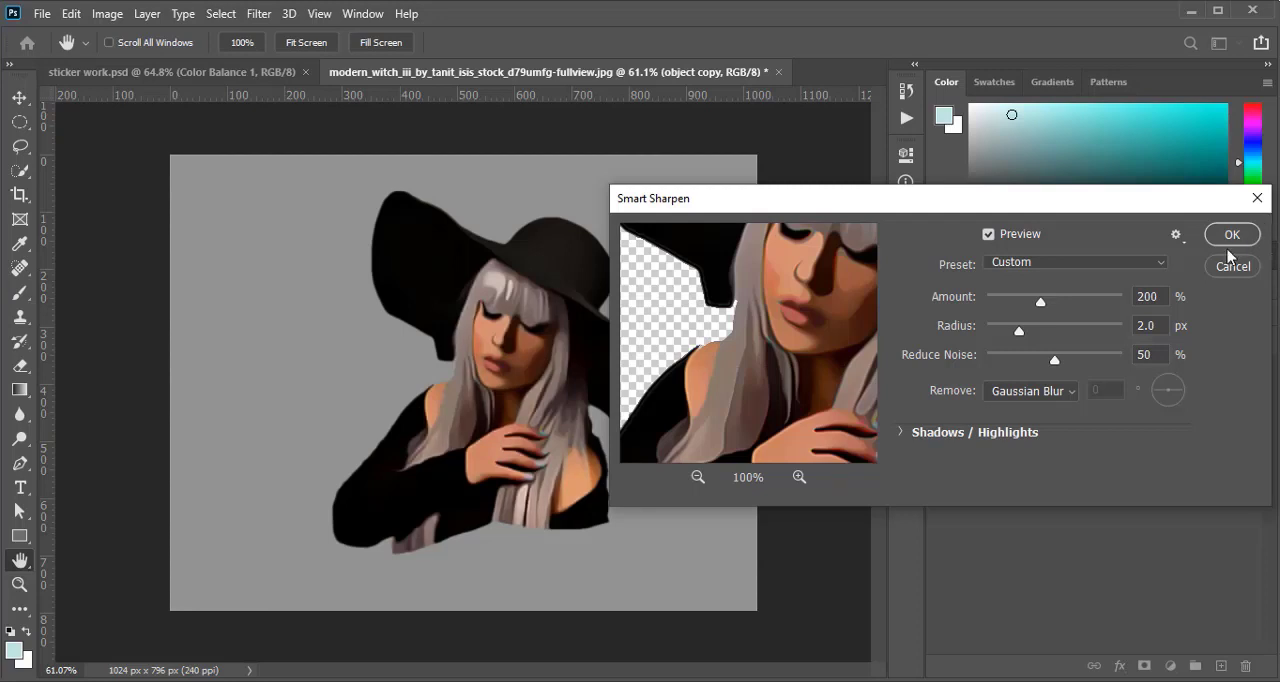
click(1234, 244)
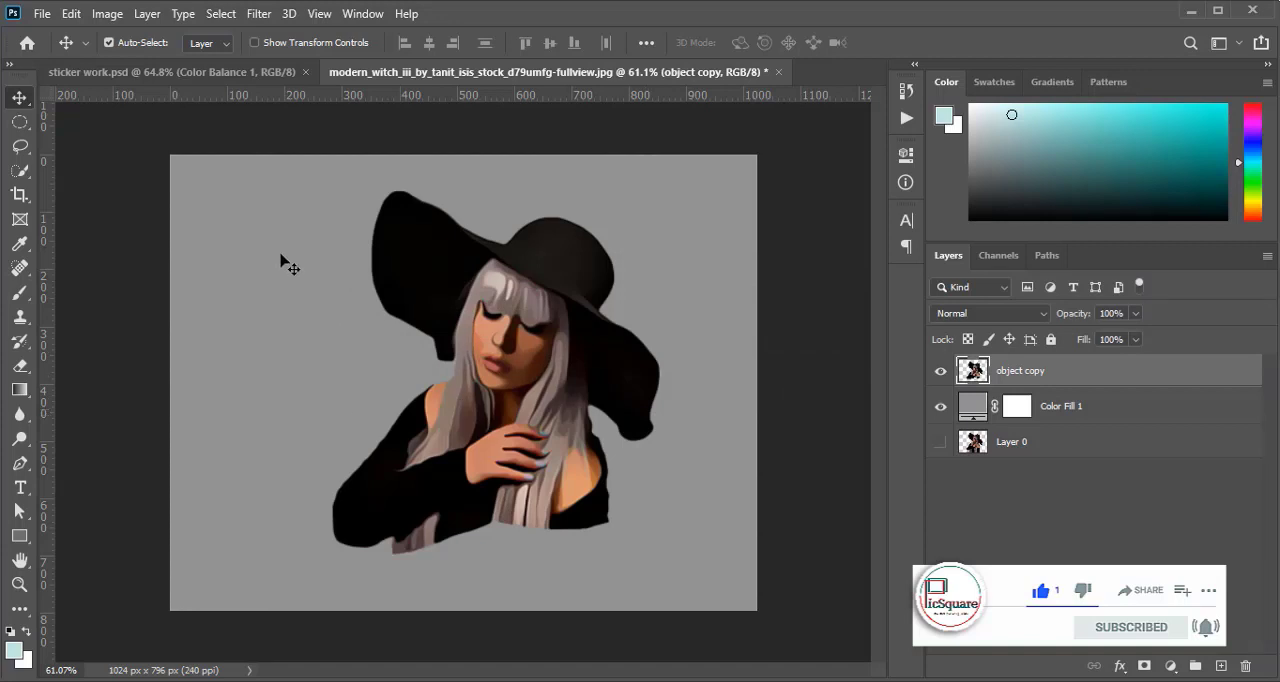
Apply an Unsharp Mask to the object copy layer with amount 30%, radius 25 pixels and threshold 0 levels
click(259, 13)
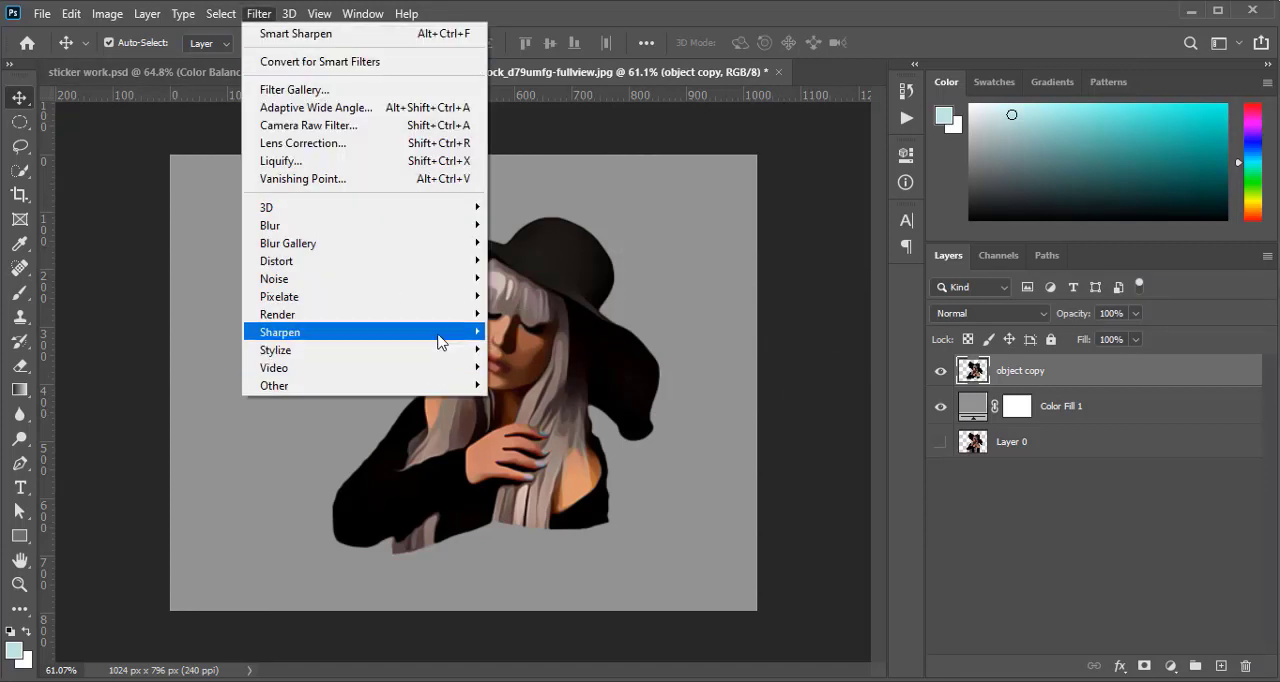
mouse_move(440, 333)
click(569, 428)
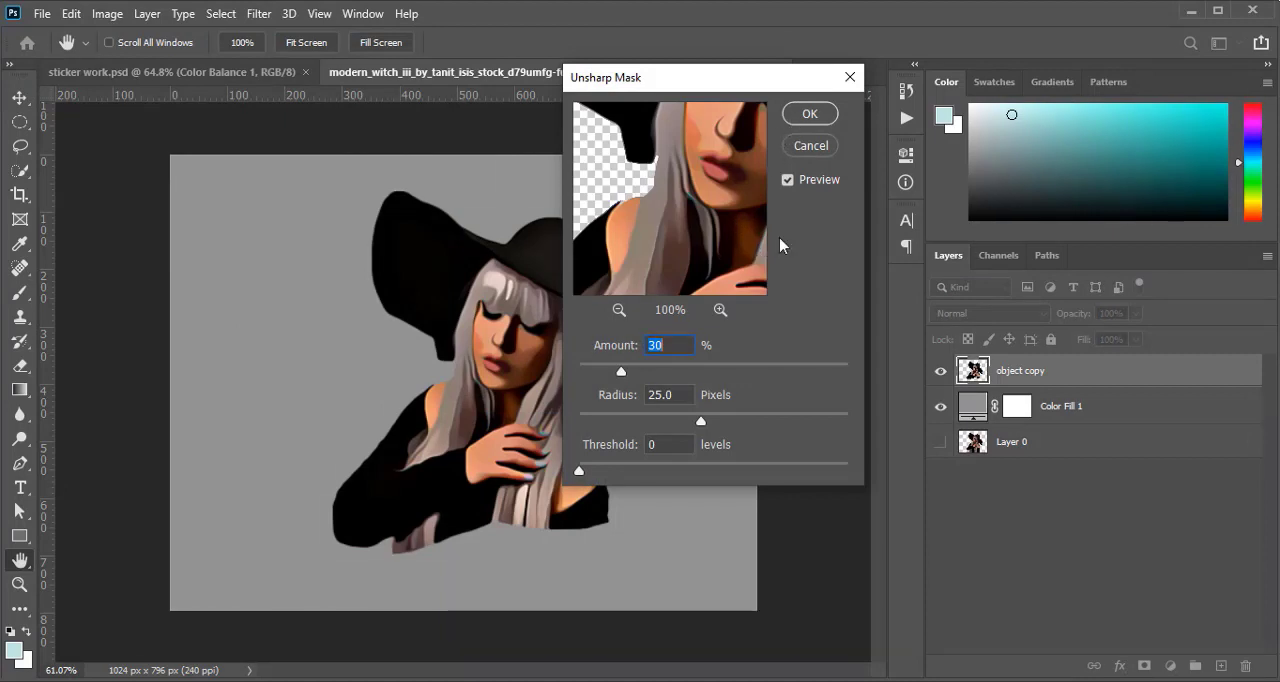
click(809, 113)
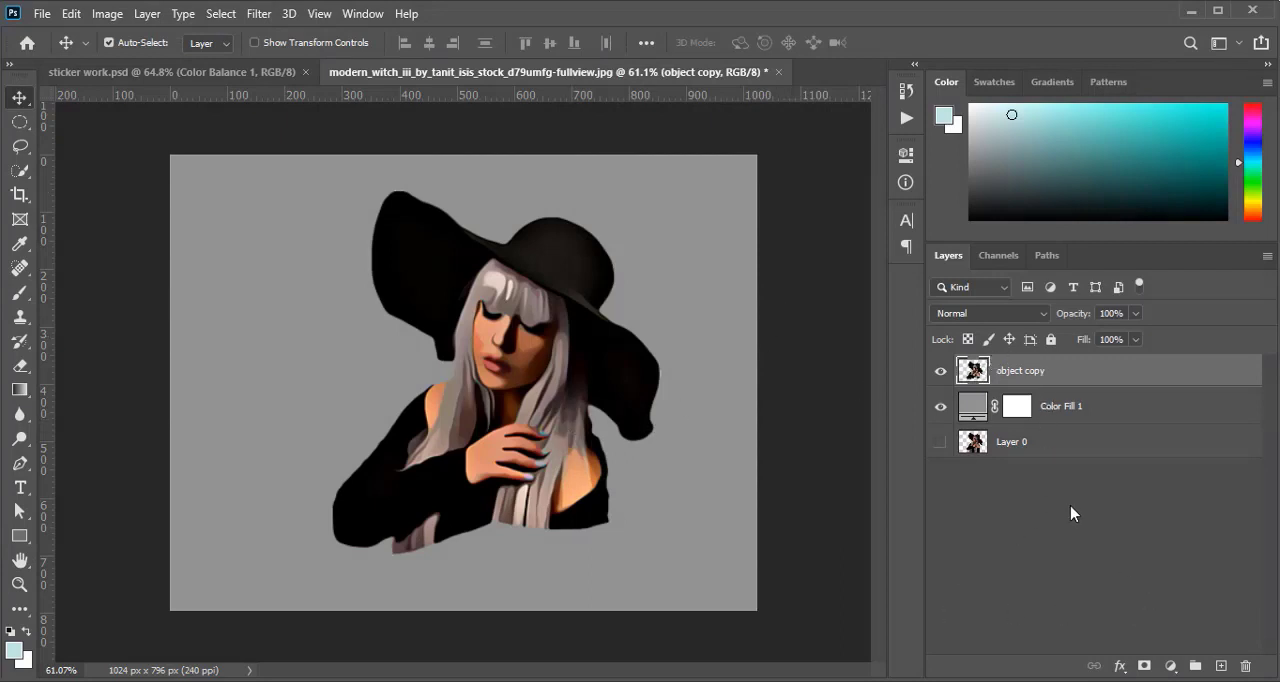
Duplicate the object copy layer and desaturate the duplicate
key(ctrl+j)
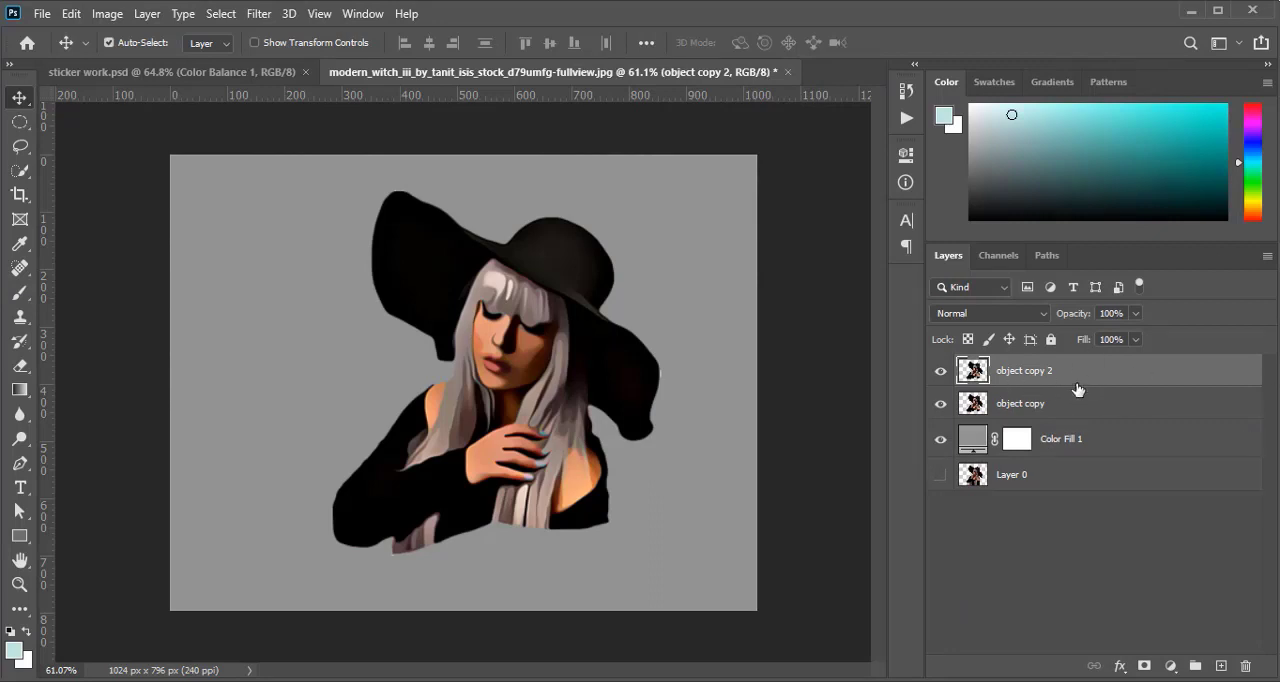
click(101, 17)
mouse_move(237, 200)
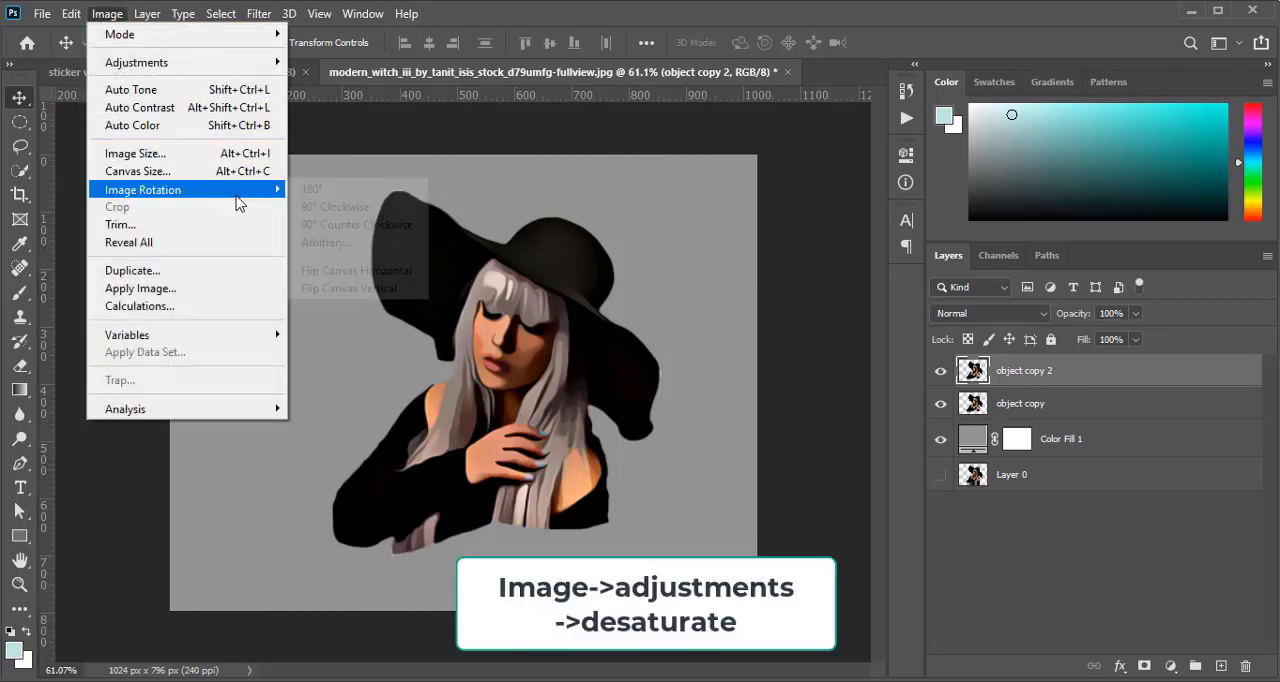
mouse_move(250, 64)
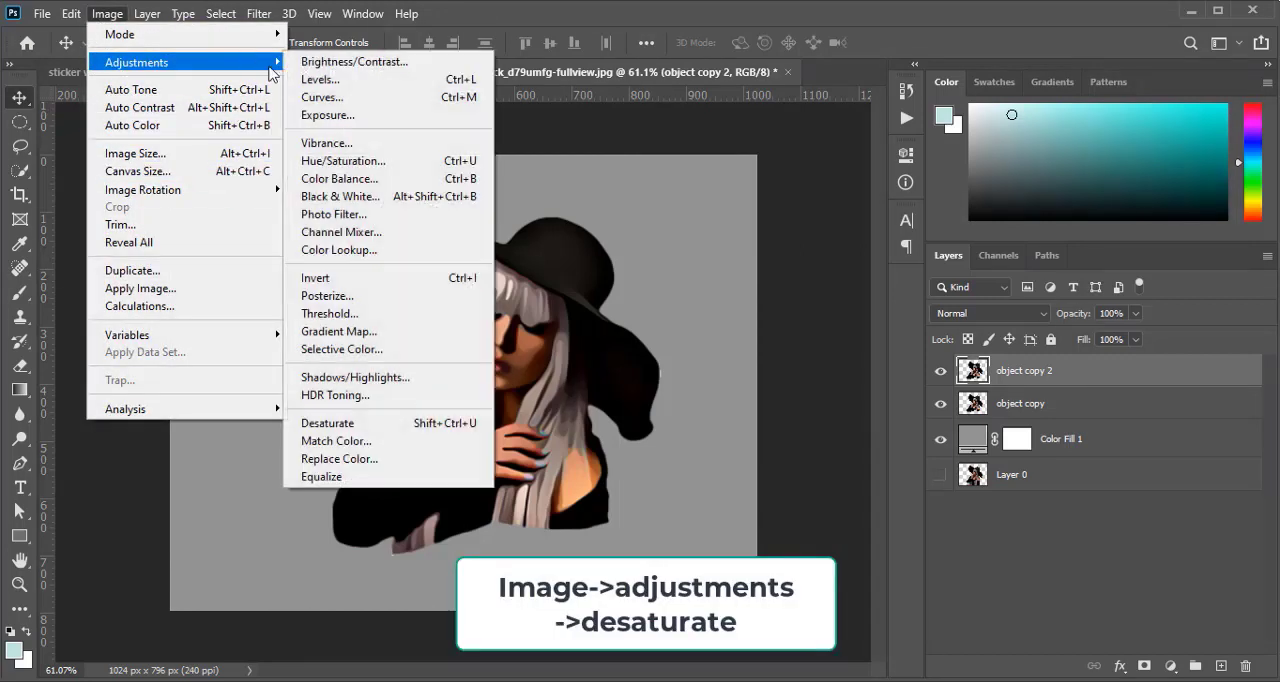
click(370, 423)
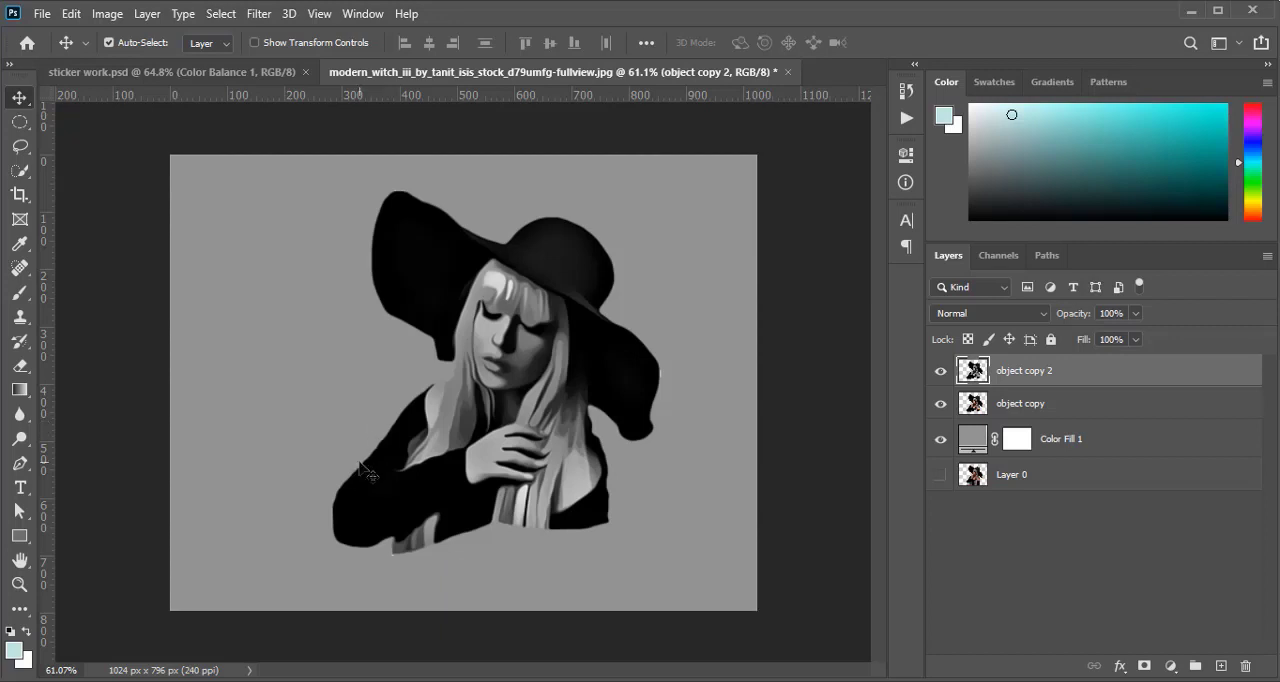
Invert the tones of the desaturated object copy 2 layer
click(107, 13)
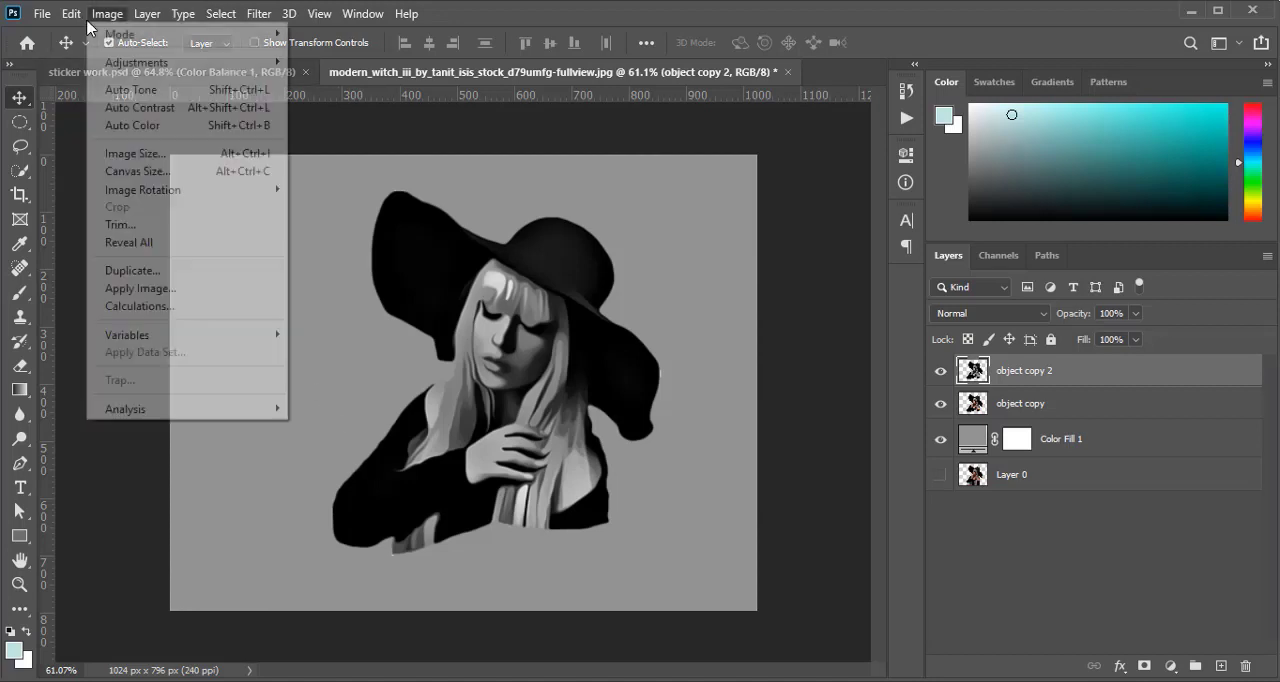
mouse_move(217, 71)
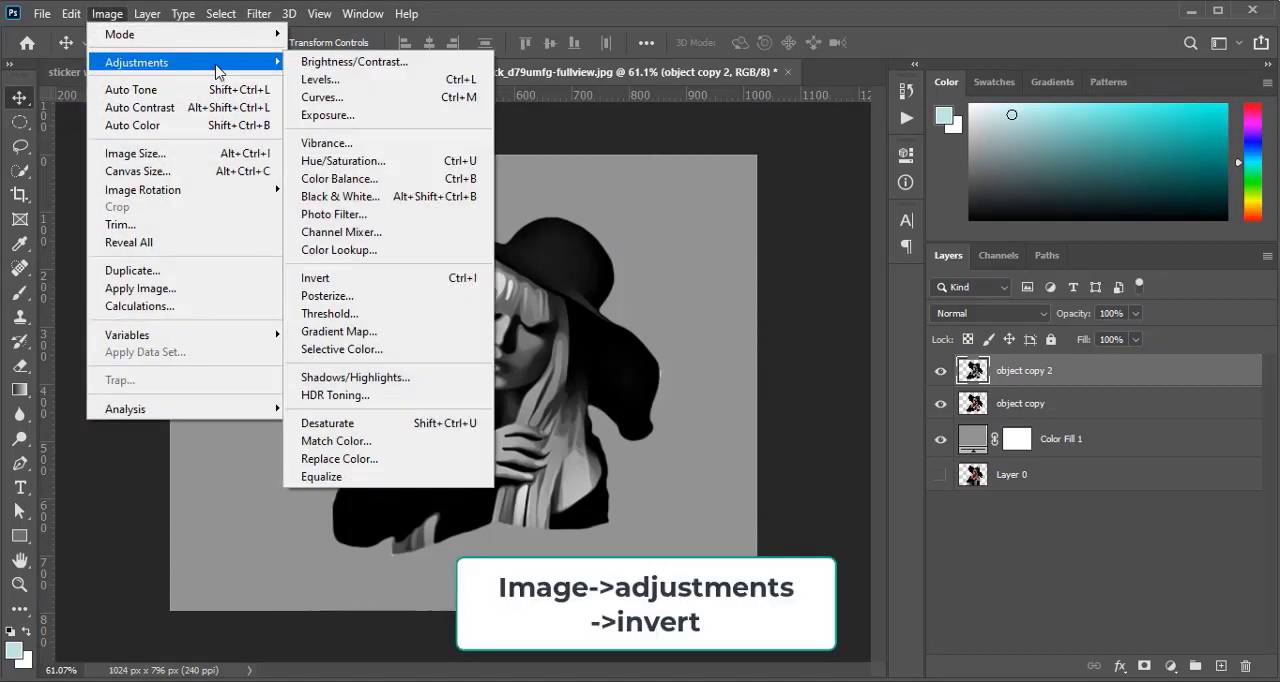
click(362, 279)
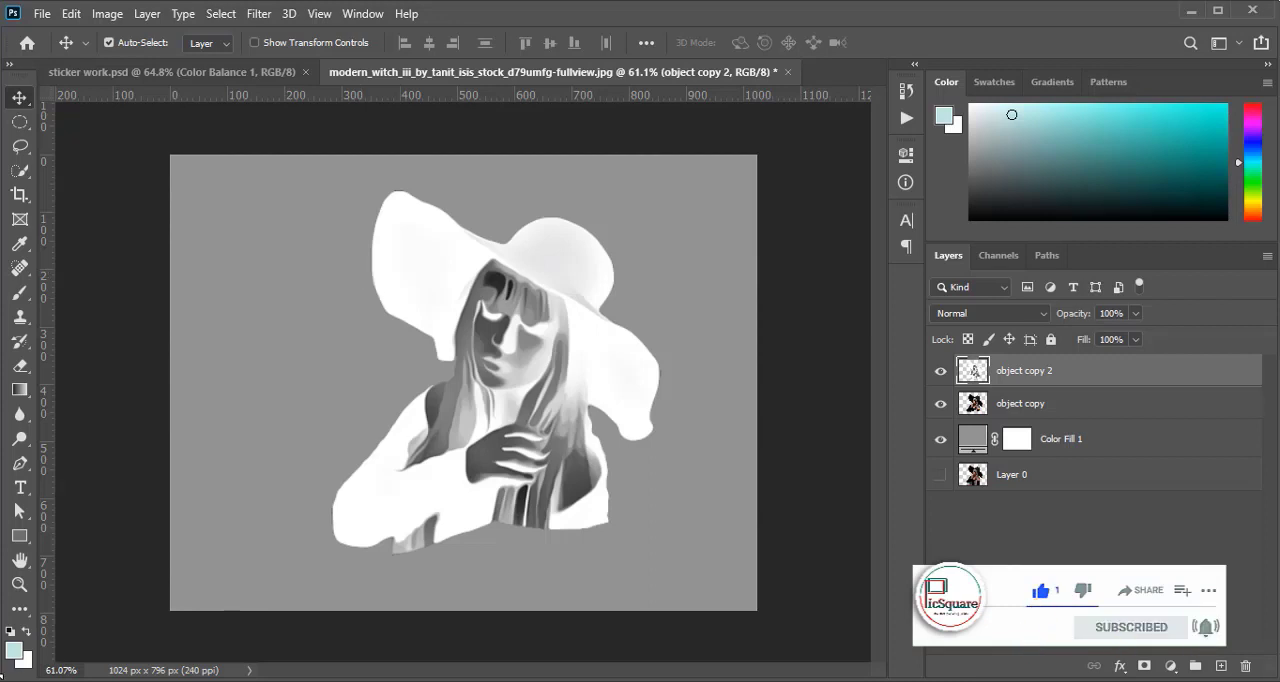
Apply a Gaussian Blur with a radius of 10 pixels to the inverted object copy 2 layer
click(258, 14)
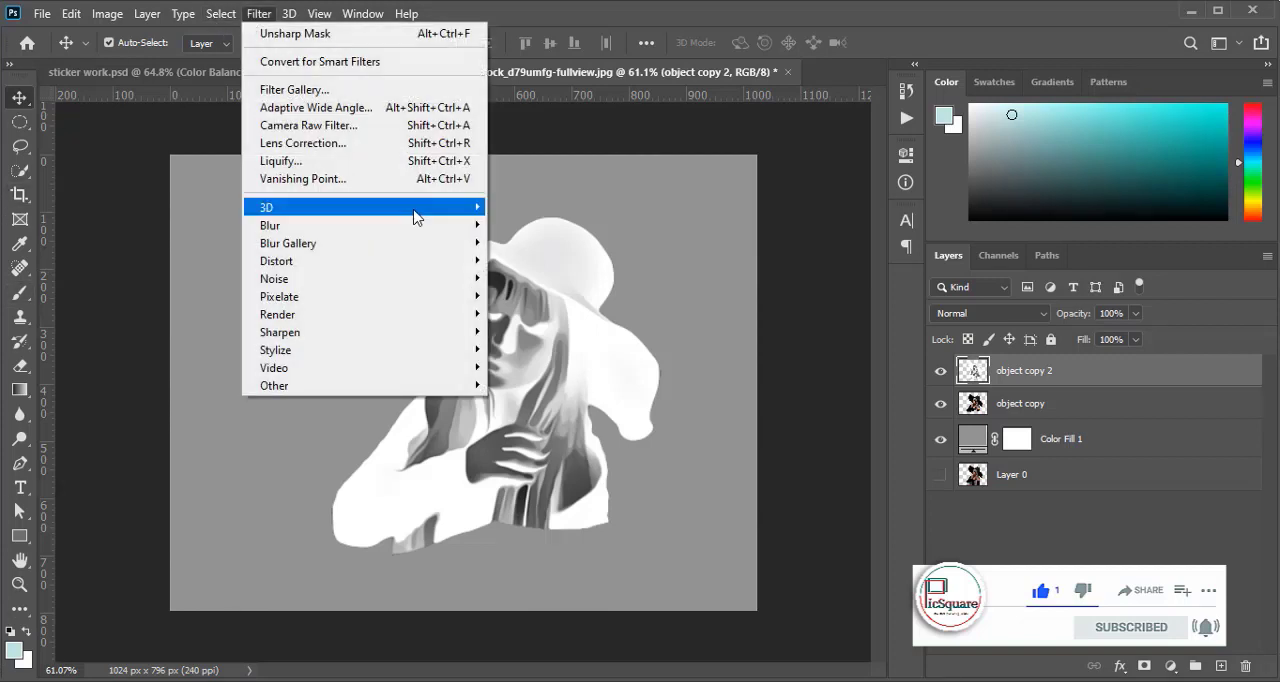
mouse_move(414, 225)
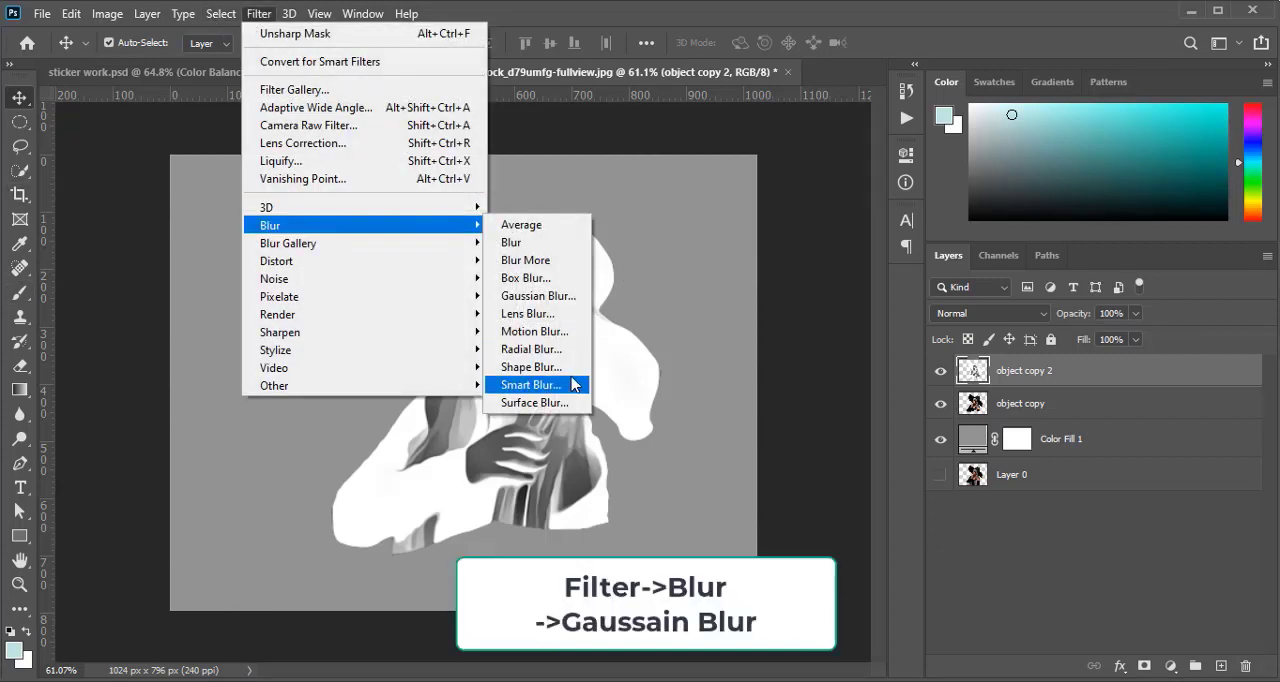
click(550, 297)
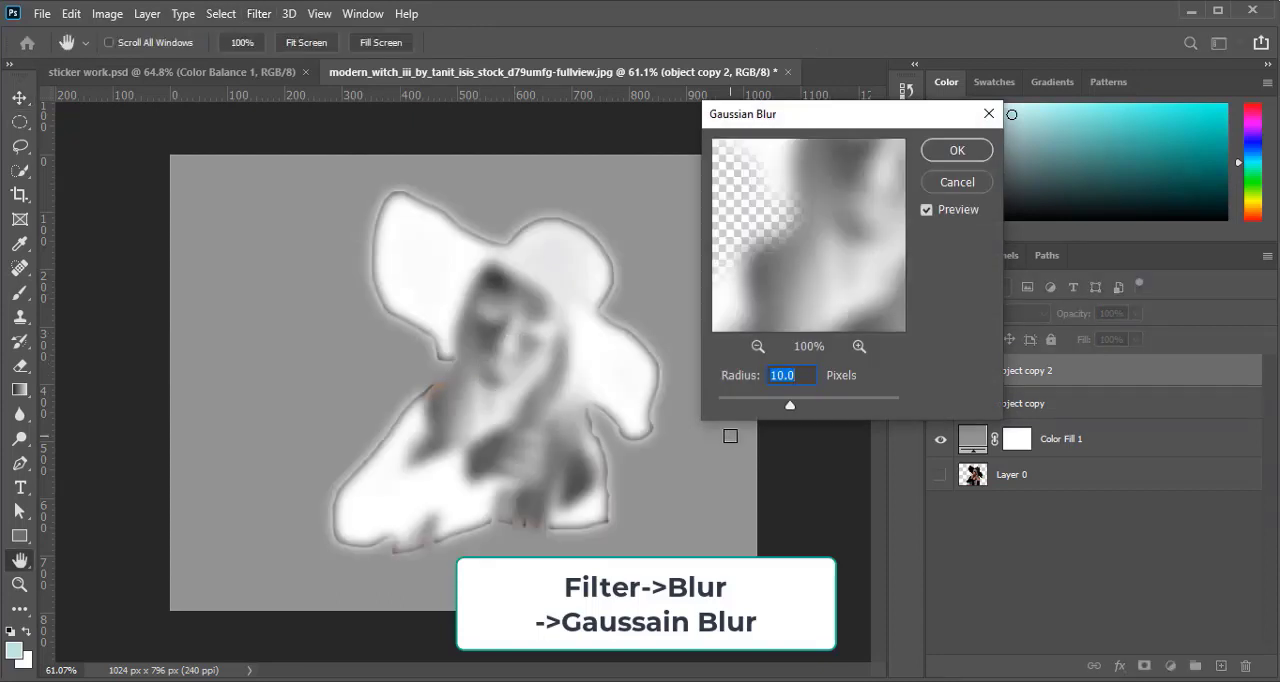
click(943, 154)
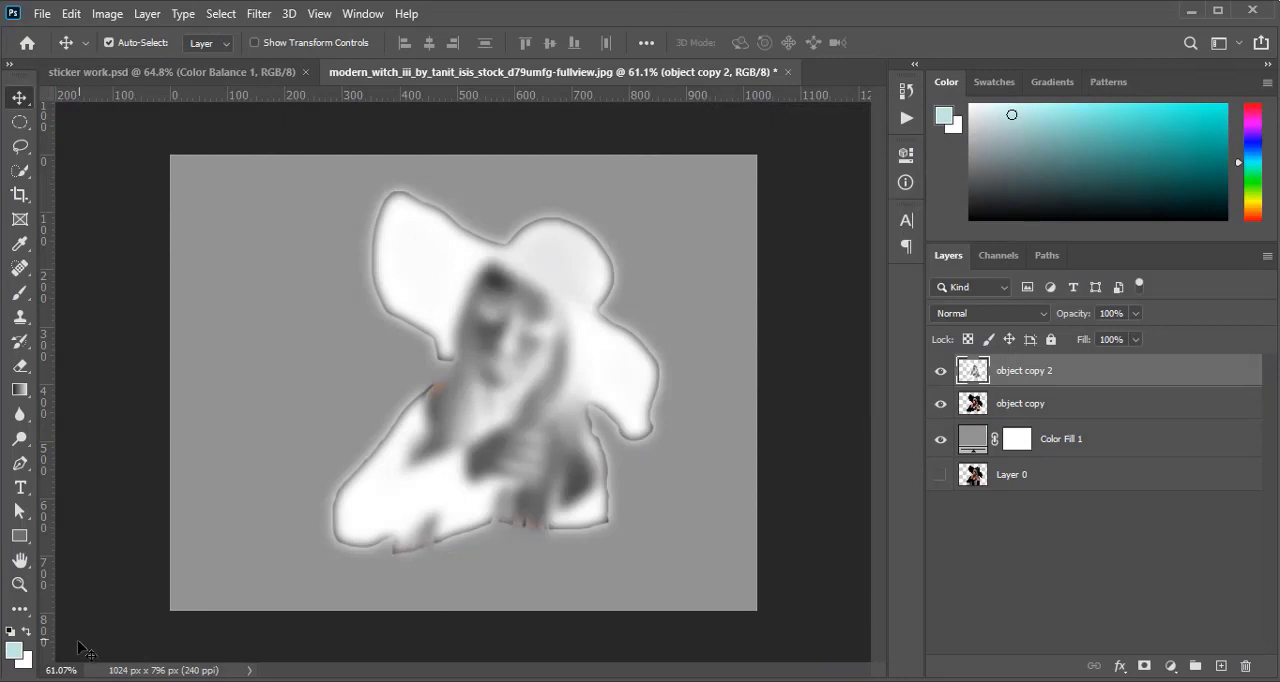
Set the blurred object copy 2 layer to Overlay blend mode at 50% opacity
click(972, 315)
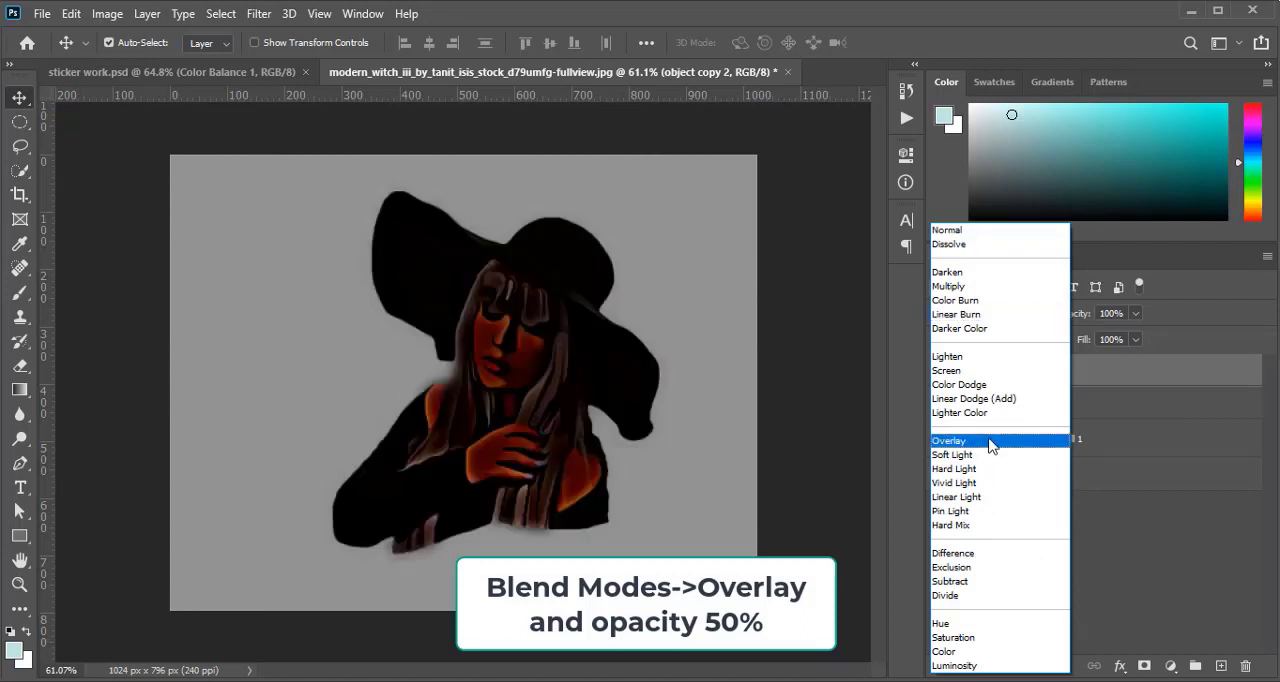
click(990, 440)
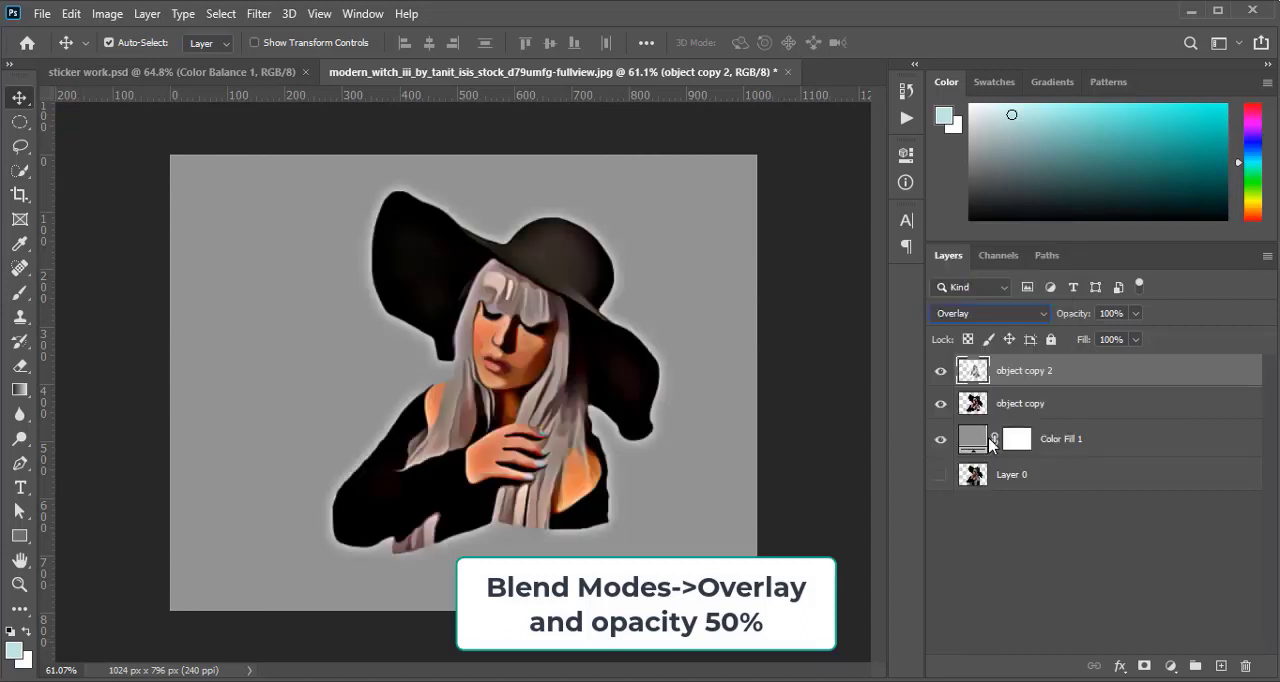
click(1135, 313)
click(1124, 315)
text(50)
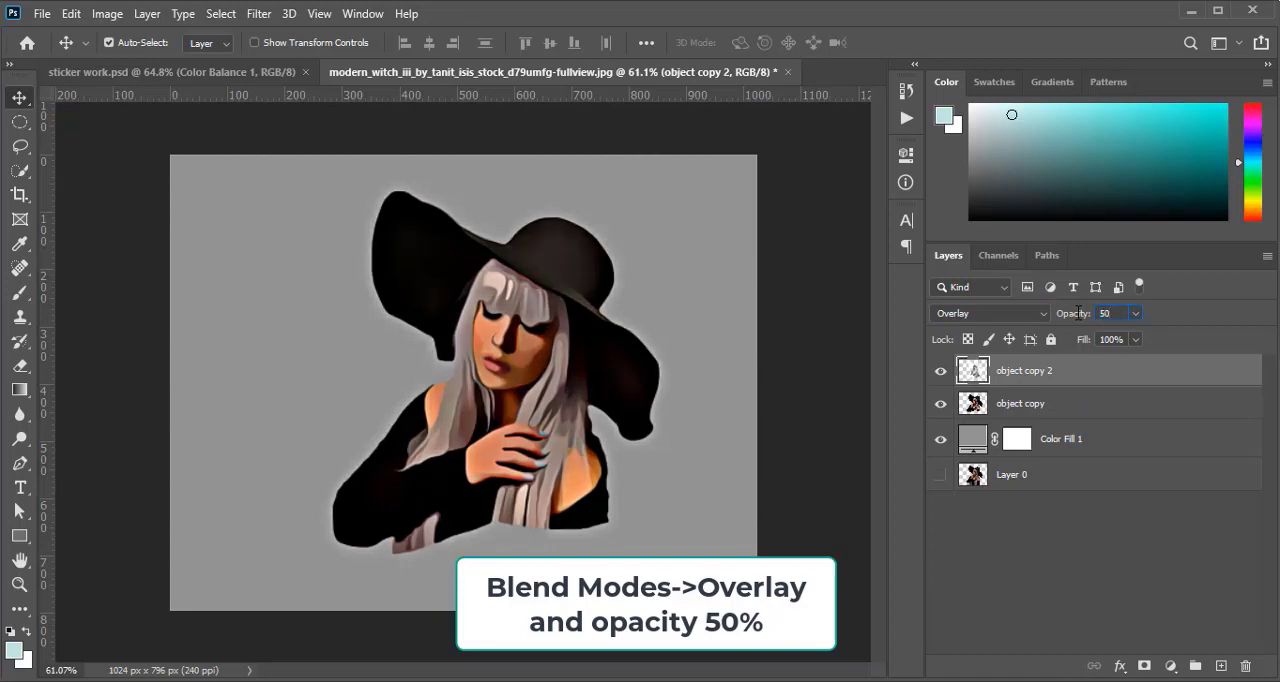
key(Return)
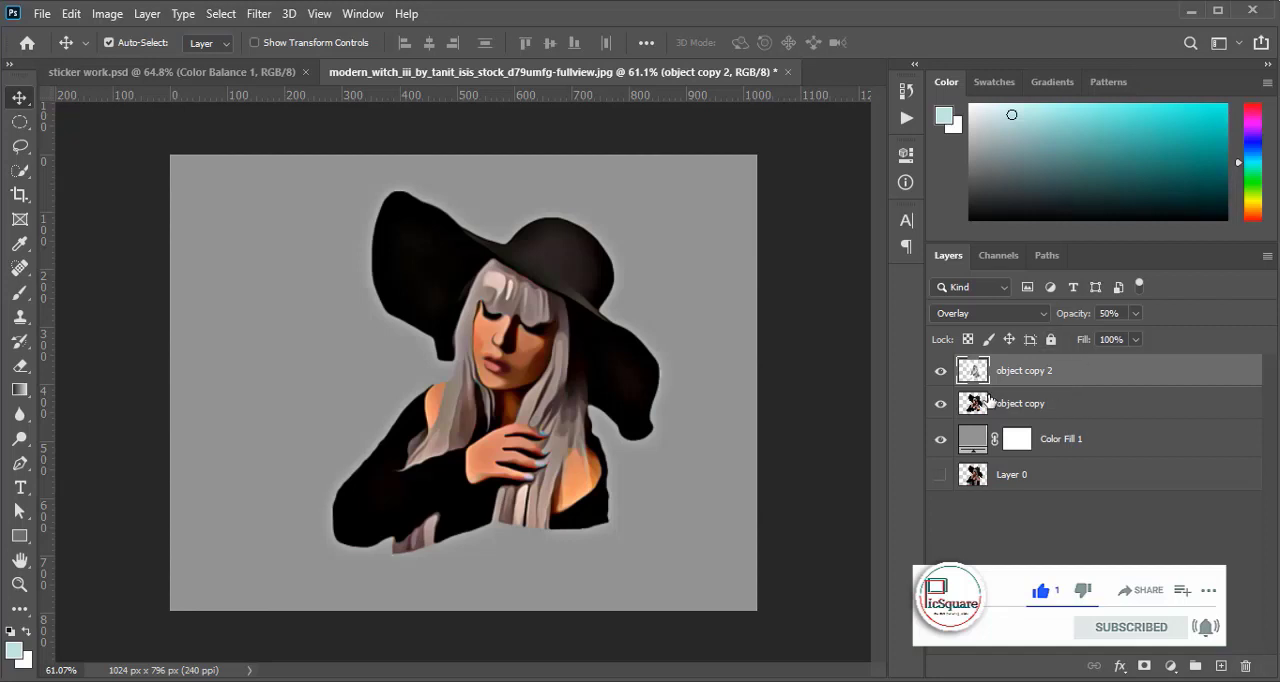
Clip the object copy 2 layer to the object copy layer and merge the two into one layer
right_click(1065, 381)
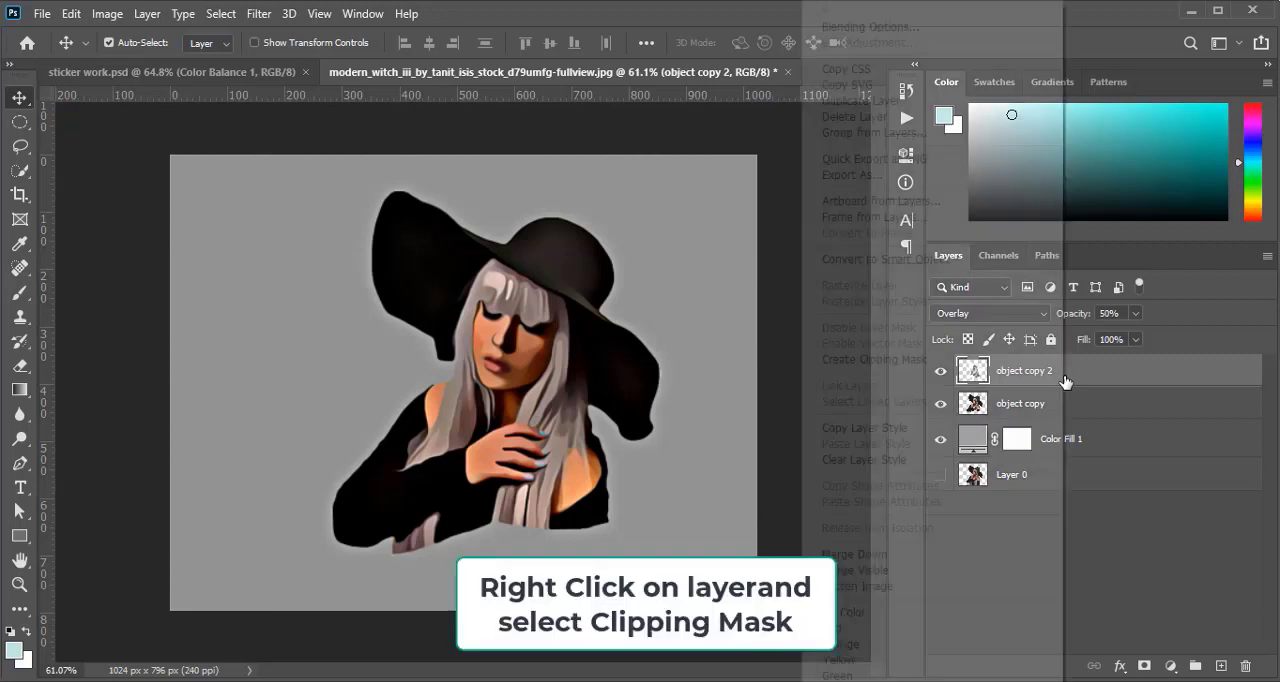
click(880, 359)
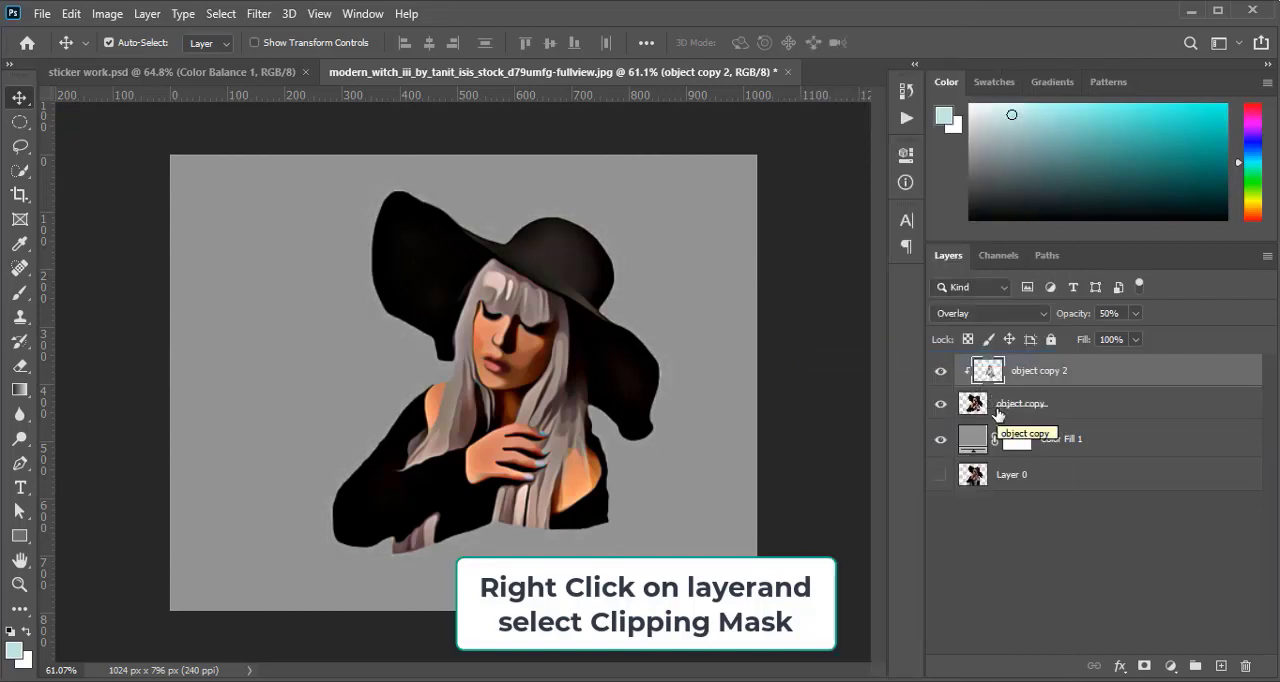
shift+click(1057, 408)
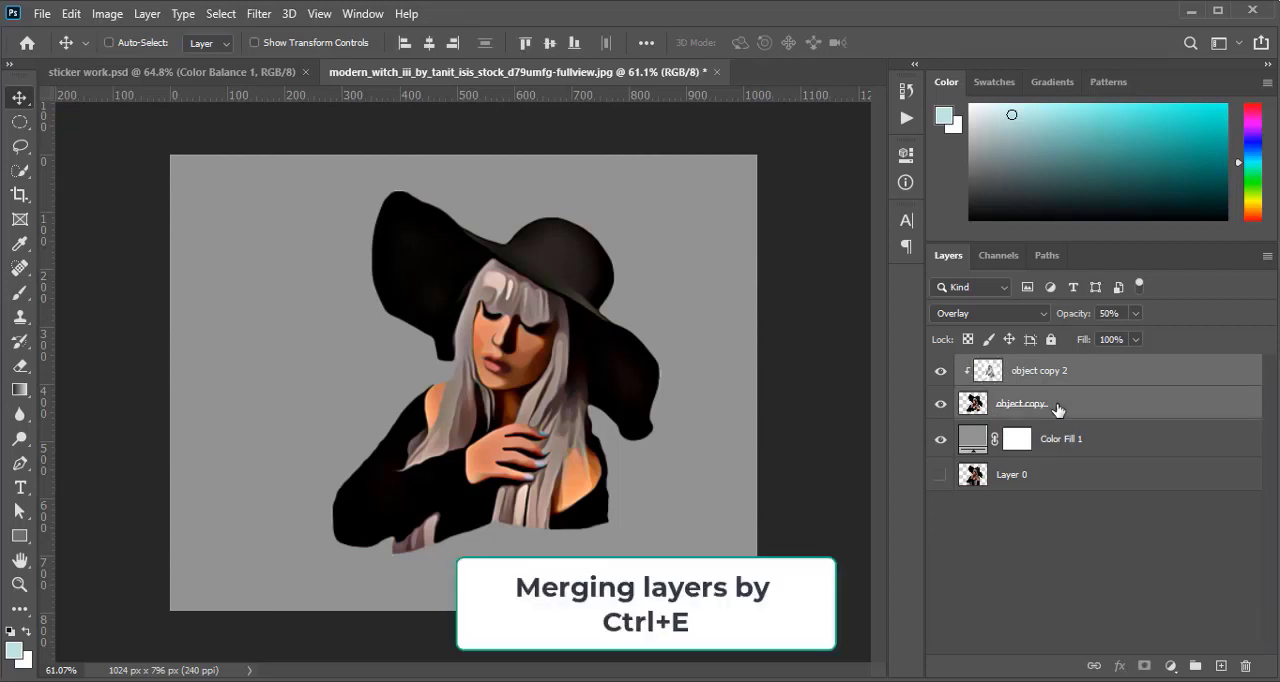
key(ctrl+e)
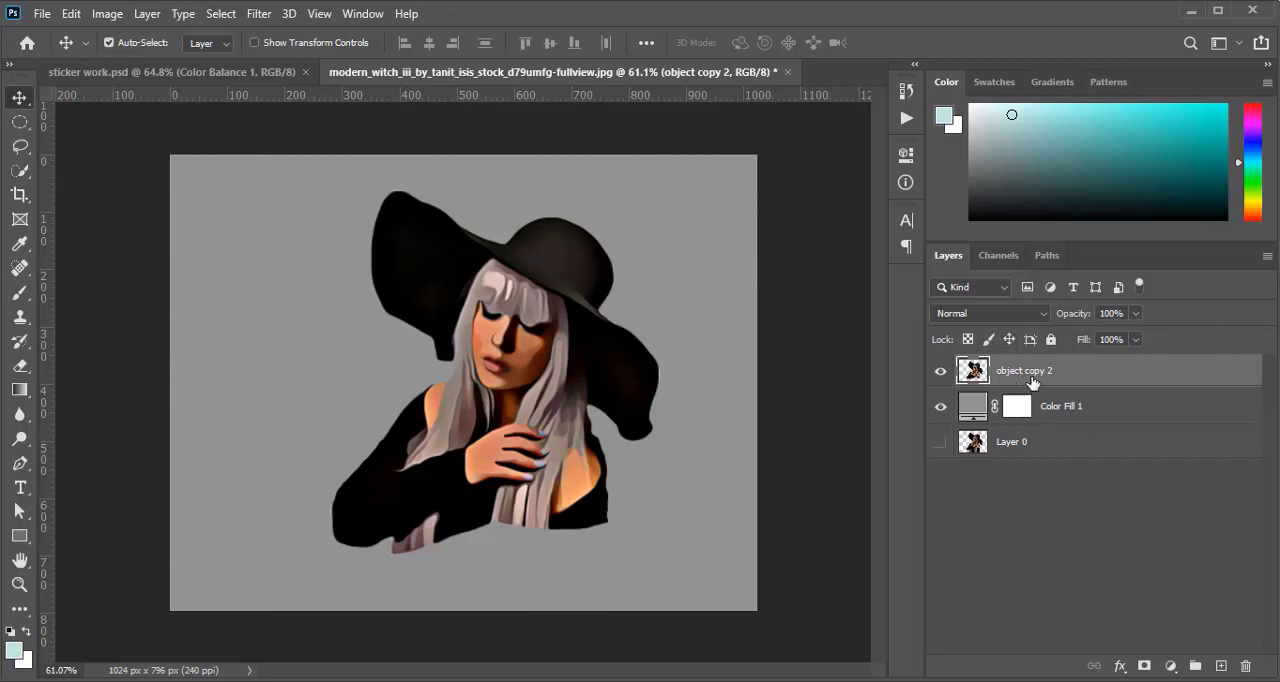
Outline the merged woman layer with a white 10 px outside stroke and hide the grey Color Fill 1 layer
click(1121, 667)
click(1121, 670)
click(1121, 670)
click(1121, 670)
click(1122, 671)
click(1122, 671)
click(1122, 672)
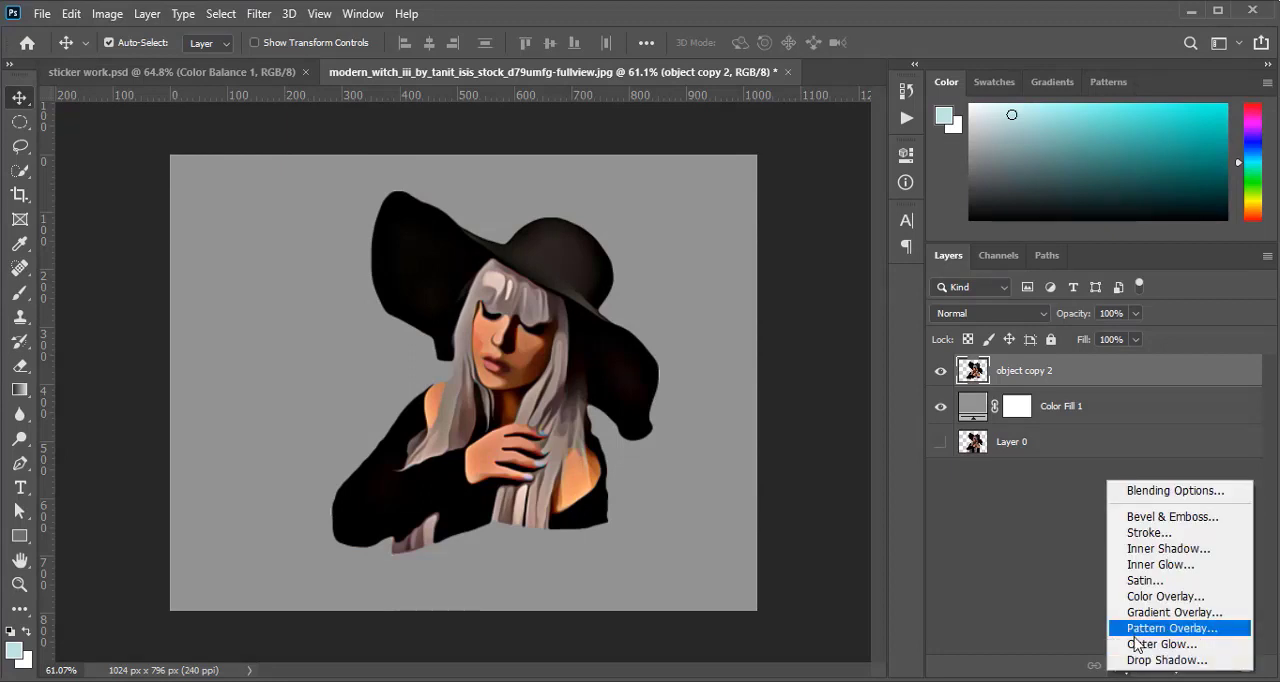
click(1121, 671)
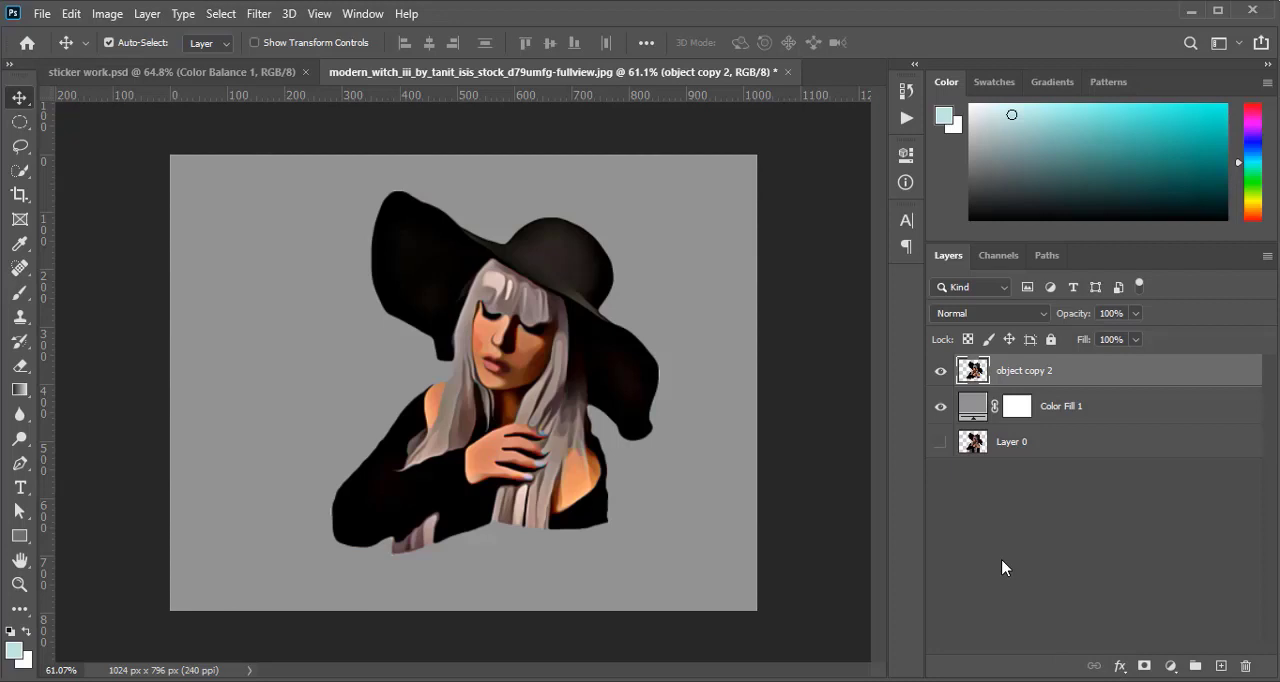
click(1122, 670)
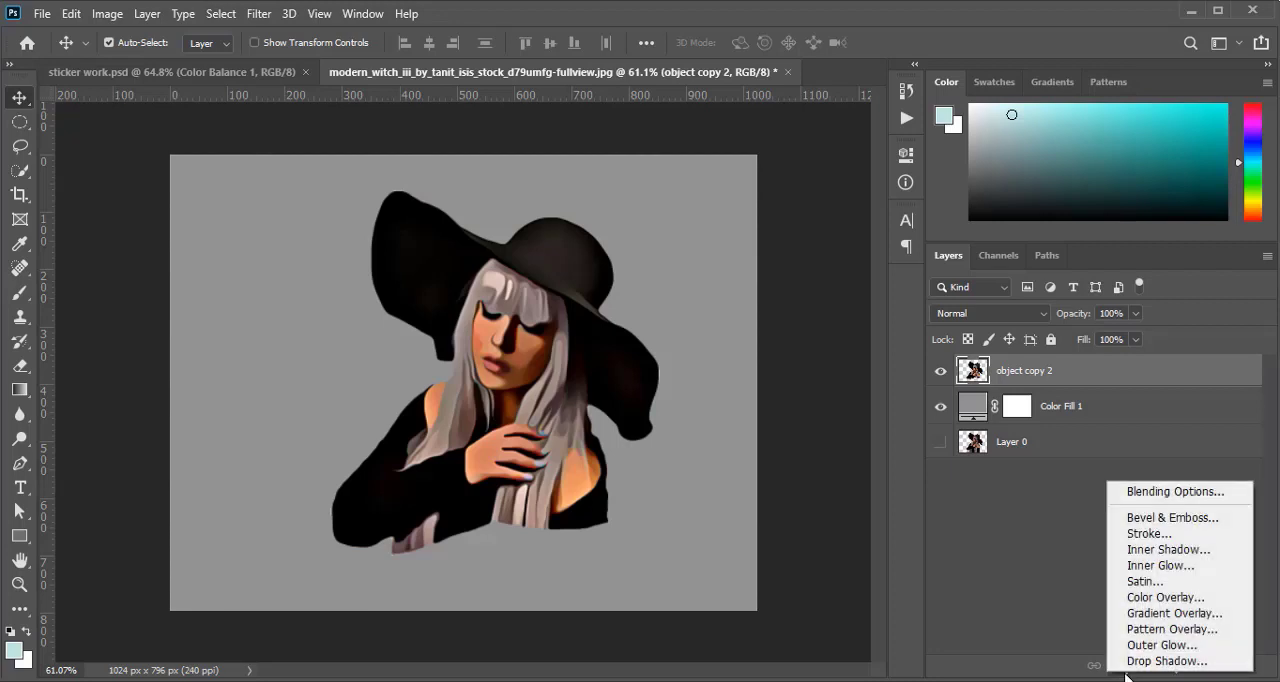
click(1153, 540)
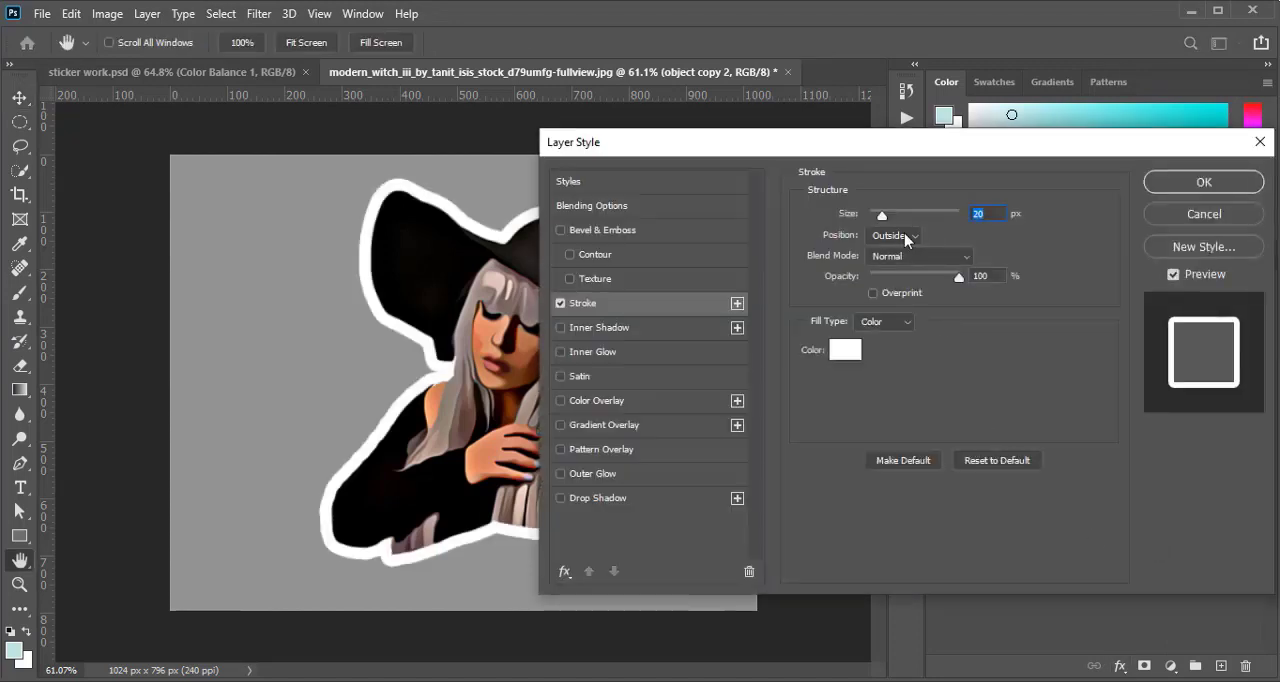
mouse_move(882, 216)
mouse_down()
mouse_move(894, 215)
mouse_move(871, 220)
mouse_move(886, 219)
mouse_up()
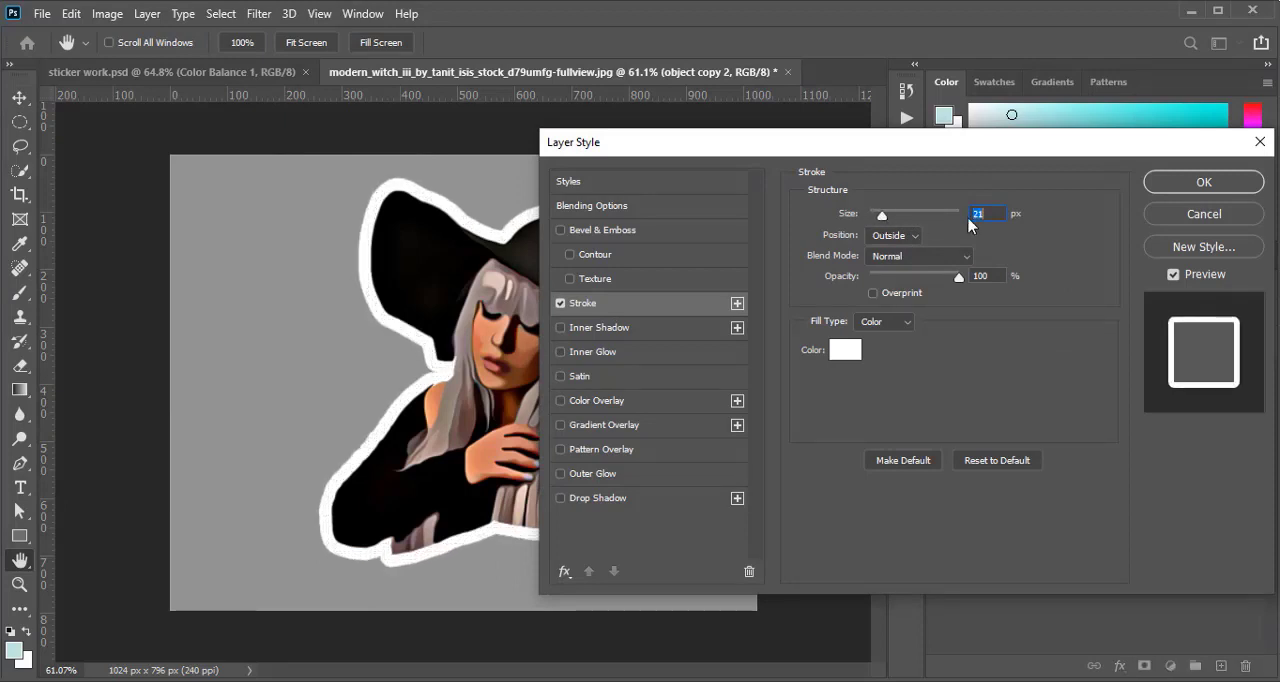
text(10)
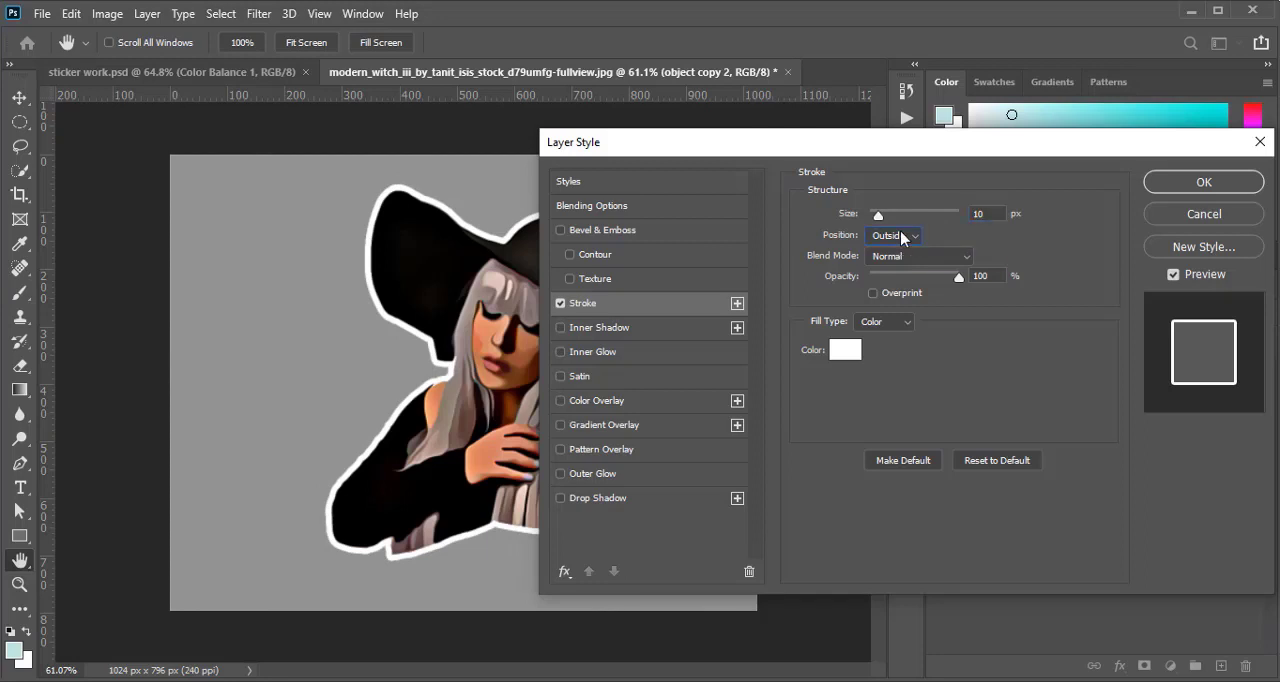
click(902, 237)
click(906, 248)
click(1200, 184)
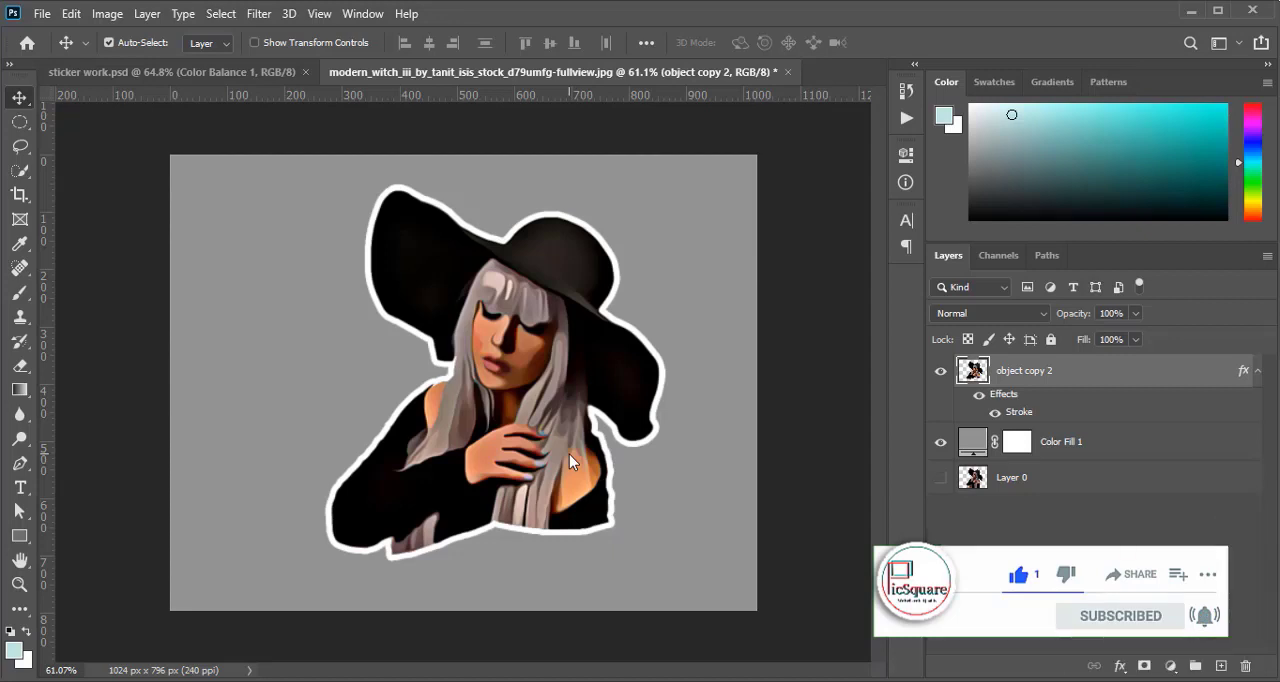
click(940, 446)
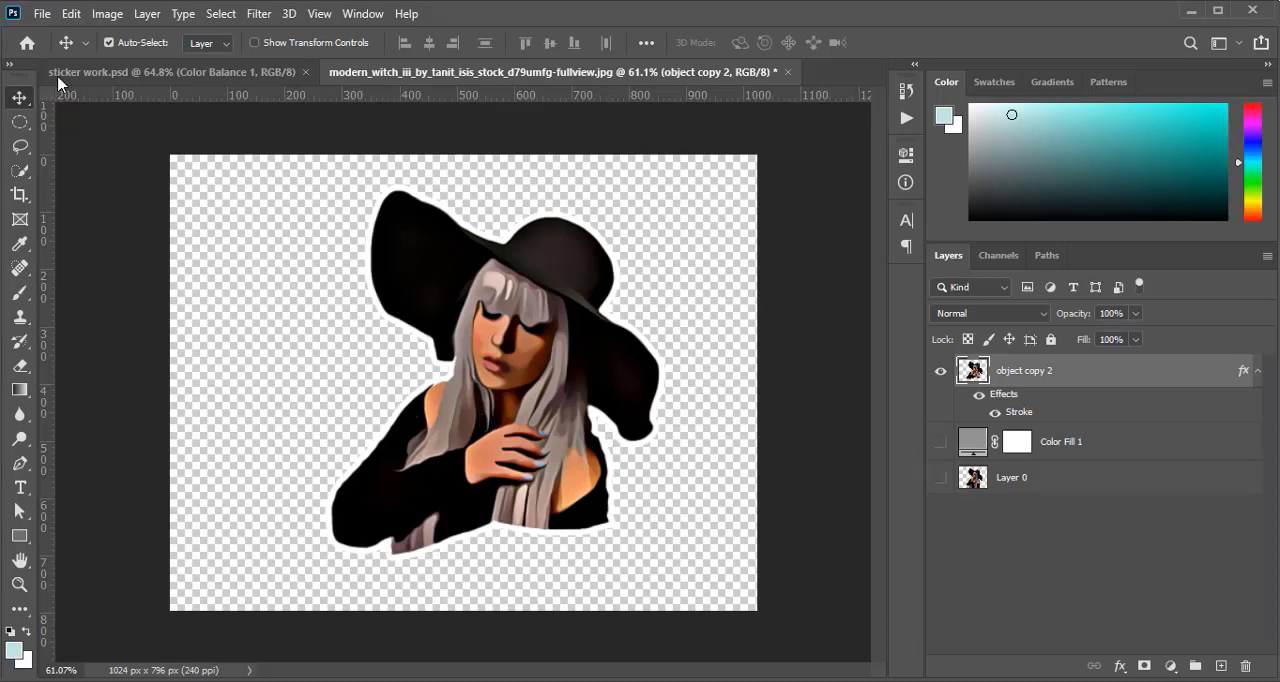
Trim the canvas around the outlined woman based on transparent pixels, cutting away the top, bottom, left and right
click(106, 14)
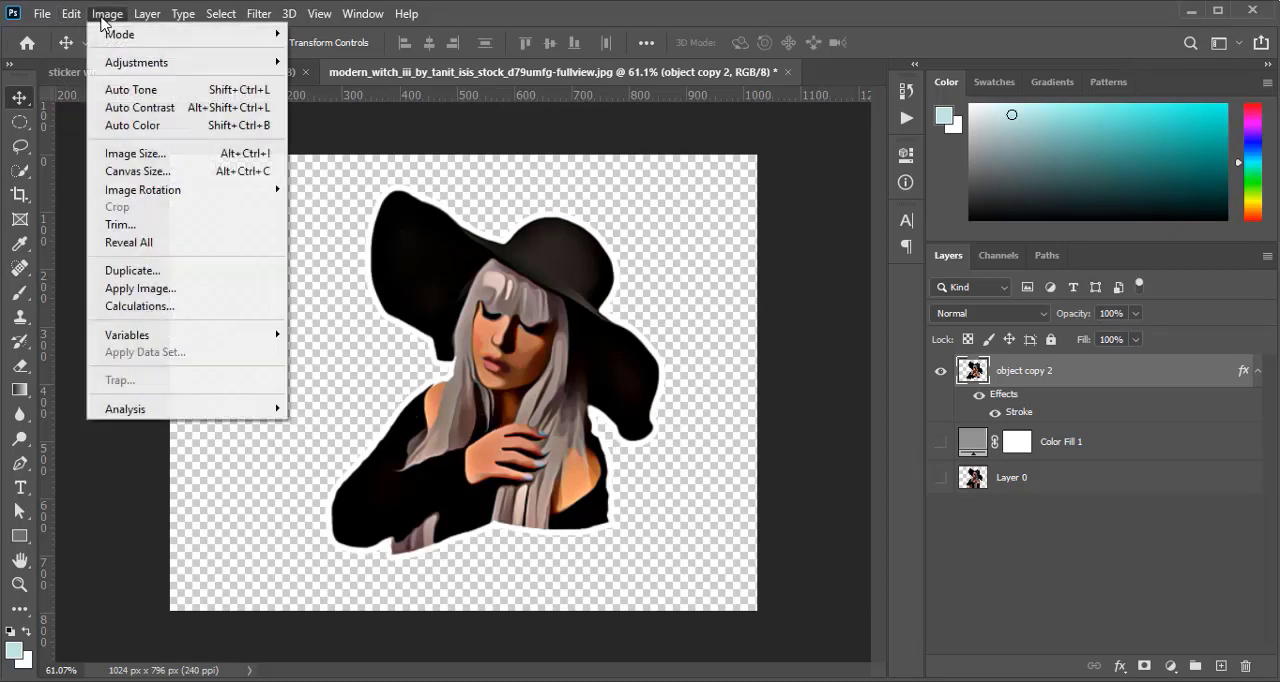
click(182, 225)
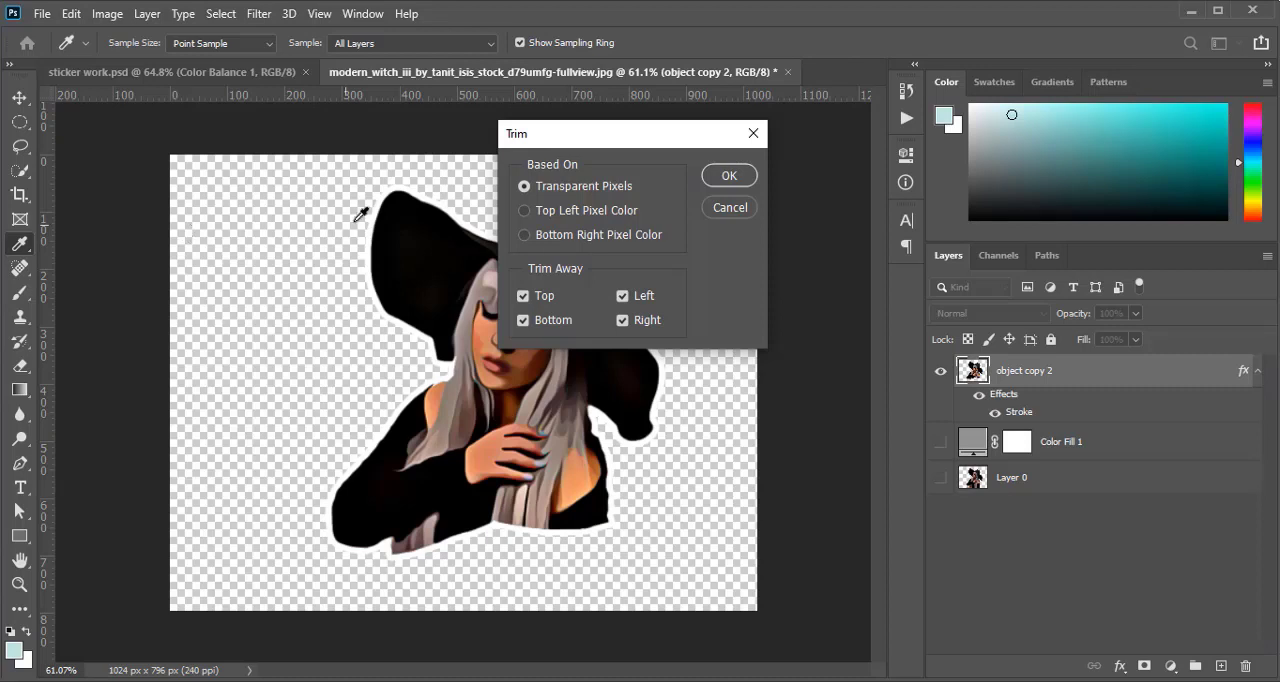
click(715, 181)
key(v)
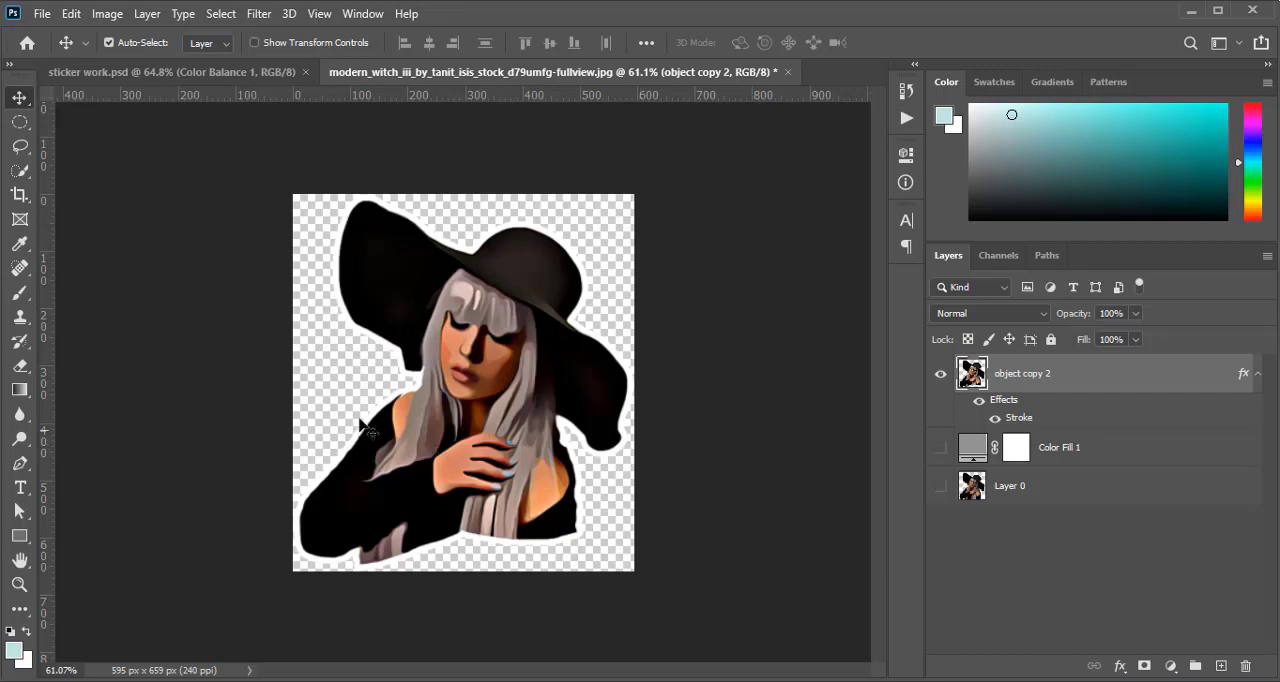
Quick-export the trimmed image as a PNG named "lady sticker" on New Volume (D:)
click(74, 14)
click(85, 22)
click(41, 13)
mouse_move(197, 294)
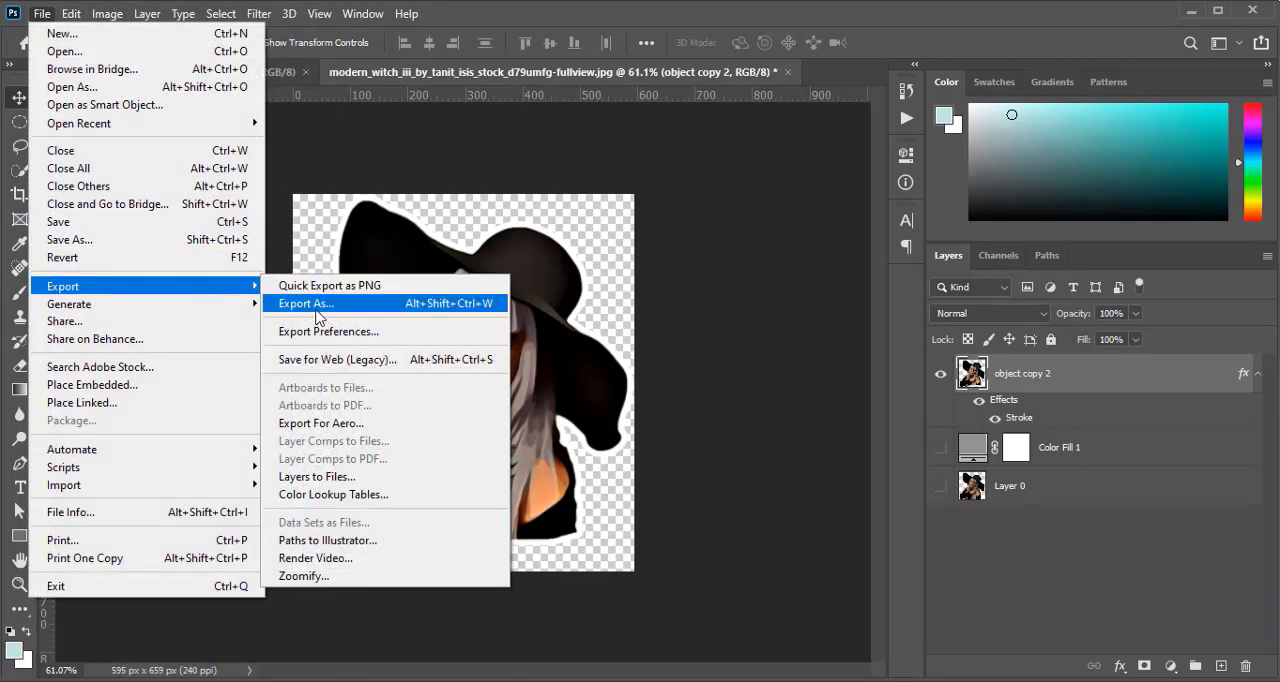
click(351, 290)
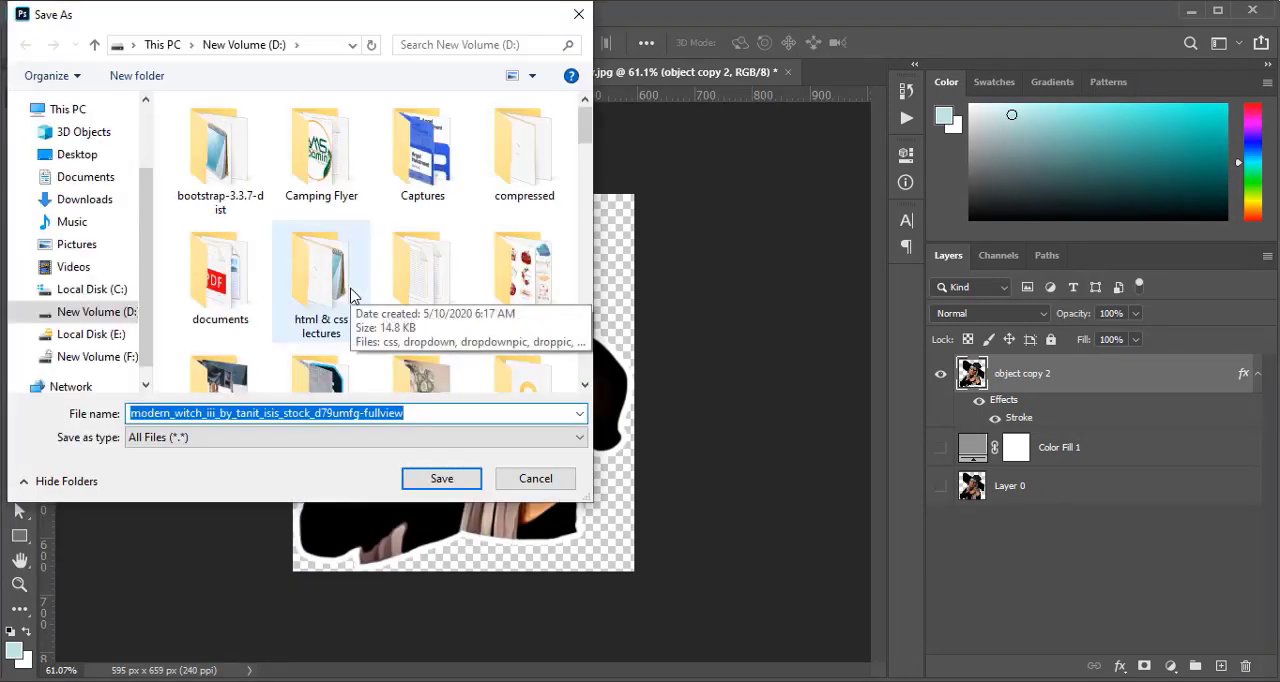
key(BackSpace)
text(sticker)
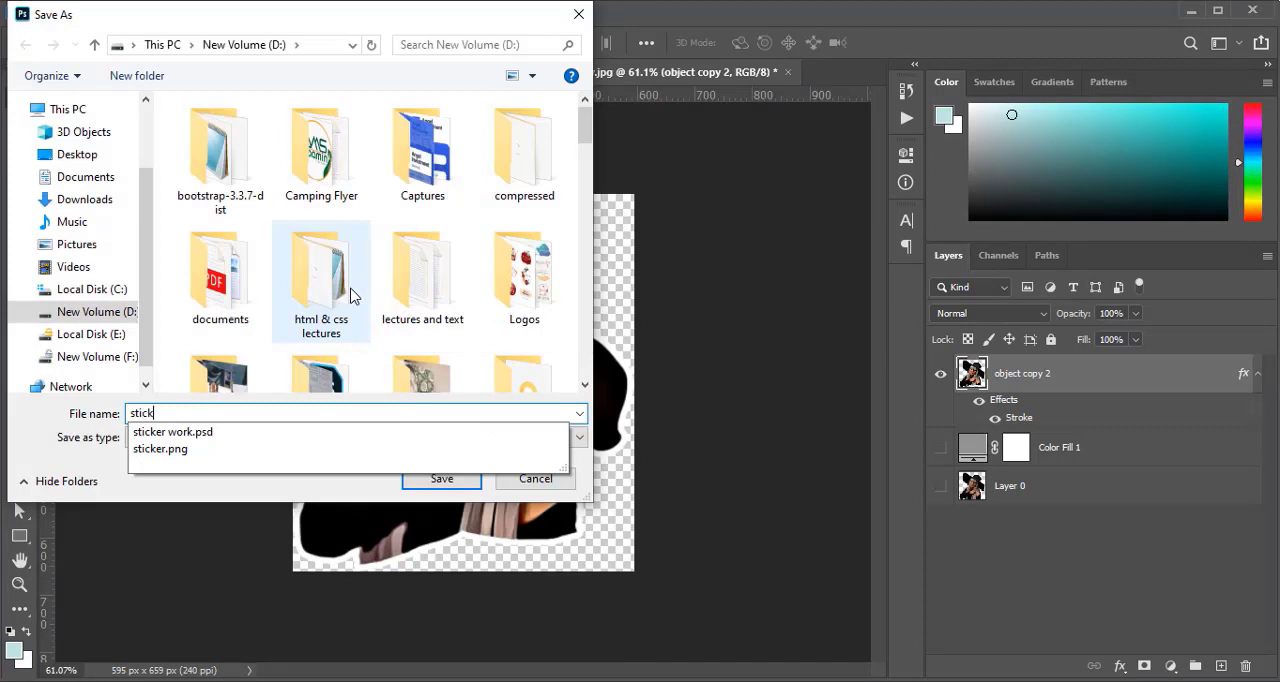
key(BackSpace)
key(BackSpace)
key(BackSpace)
key(BackSpace)
key(BackSpace)
key(BackSpace)
key(BackSpace)
text(lady)
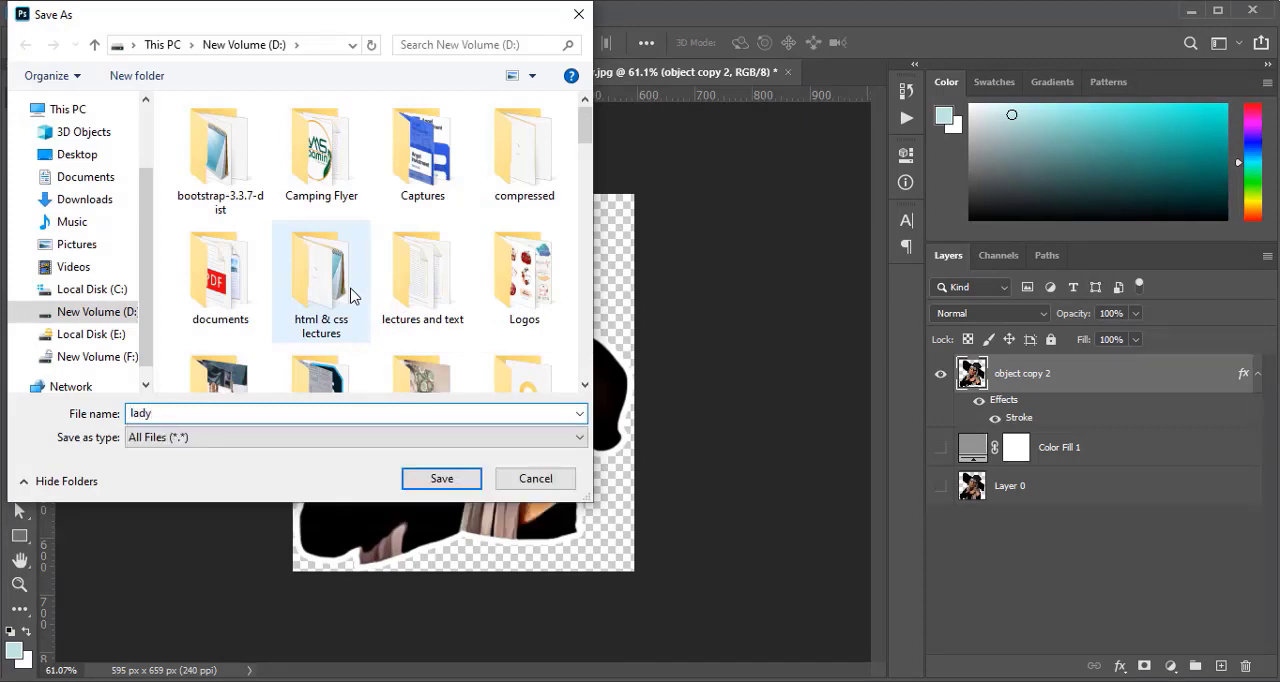
text( sticker)
click(443, 482)
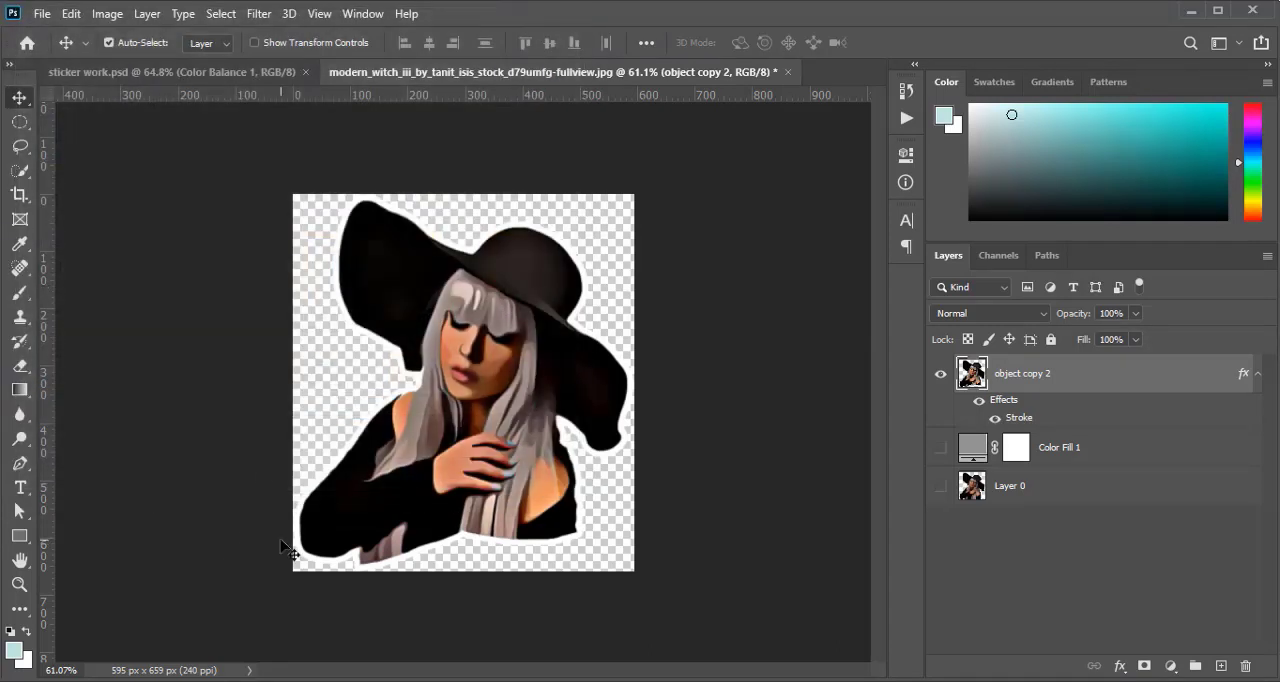